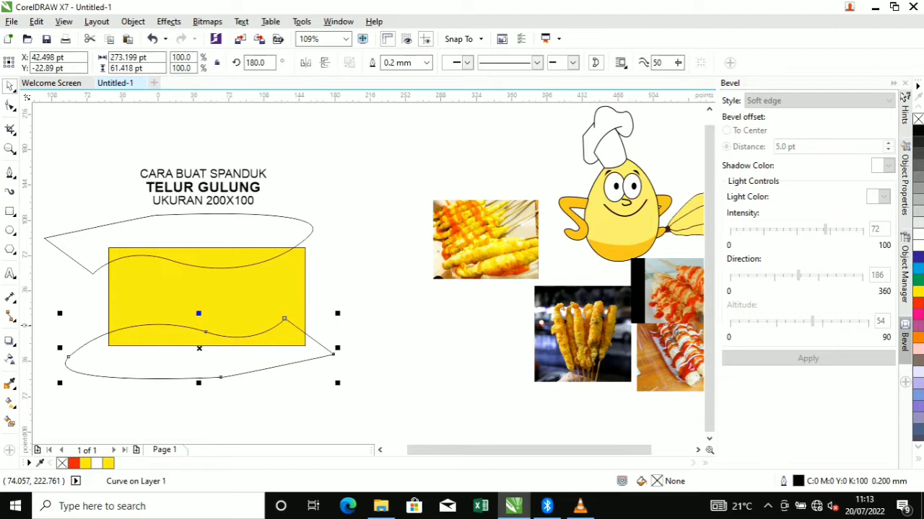
Shift the lower wave curve slightly right and down, and the upper wave curve slightly right, along the yellow rectangle's edges
{"action": "left_click_drag", "start_coordinate": [294, 331], "coordinate": [314, 334]}
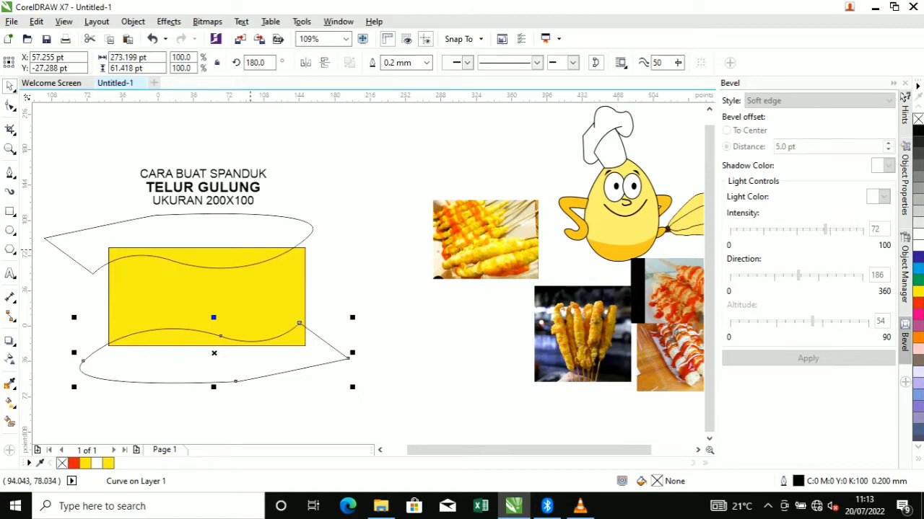
{"action": "left_click", "coordinate": [247, 250]}
{"action": "left_click_drag", "start_coordinate": [236, 243], "coordinate": [242, 244]}
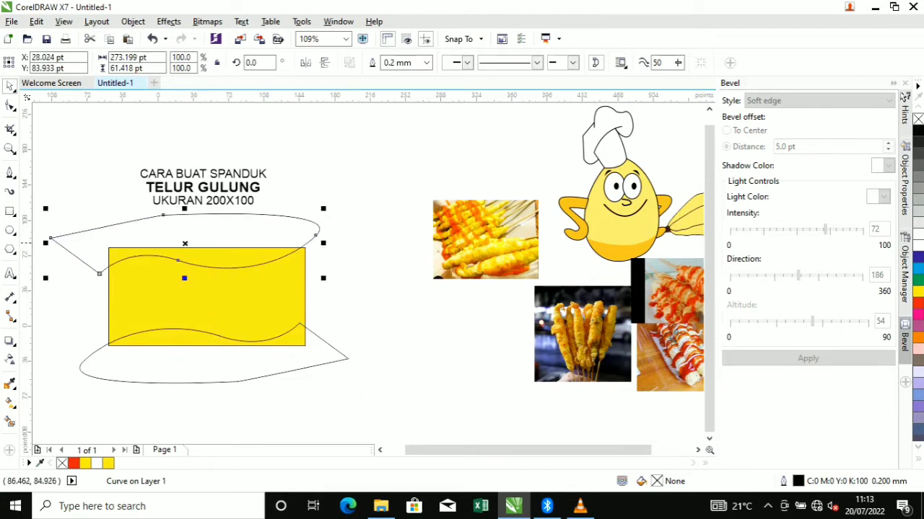
{"action": "left_click", "coordinate": [10, 383]}
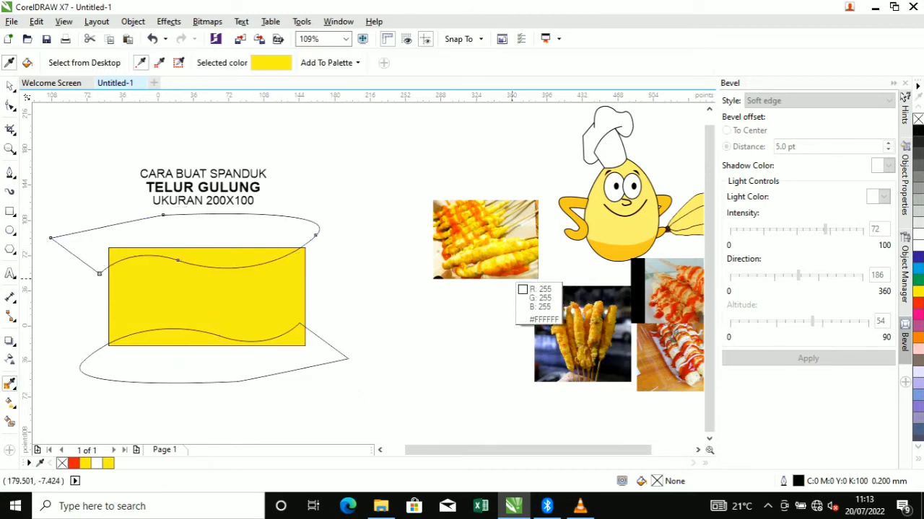
{"action": "scroll", "coordinate": [513, 277], "scroll_direction": "up", "scroll_amount": 2}
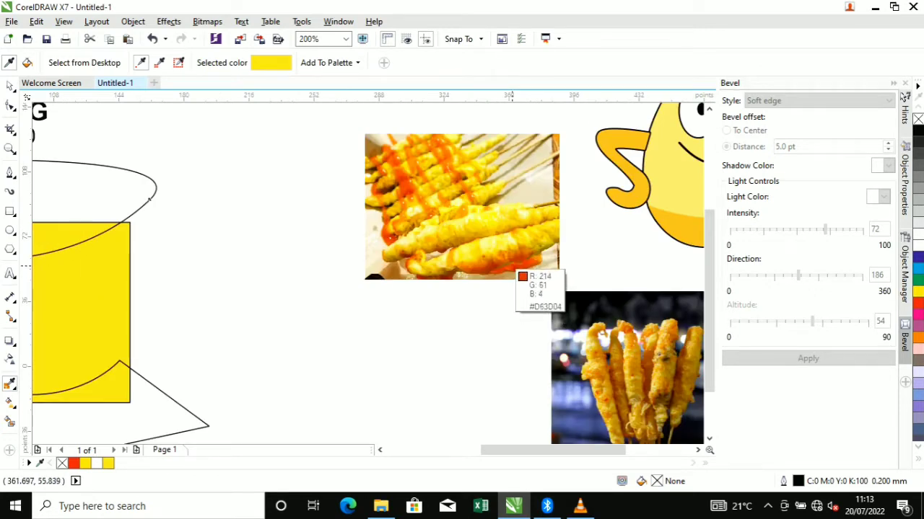
{"action": "left_click", "coordinate": [513, 270]}
{"action": "scroll", "coordinate": [513, 270], "scroll_direction": "down", "scroll_amount": 2}
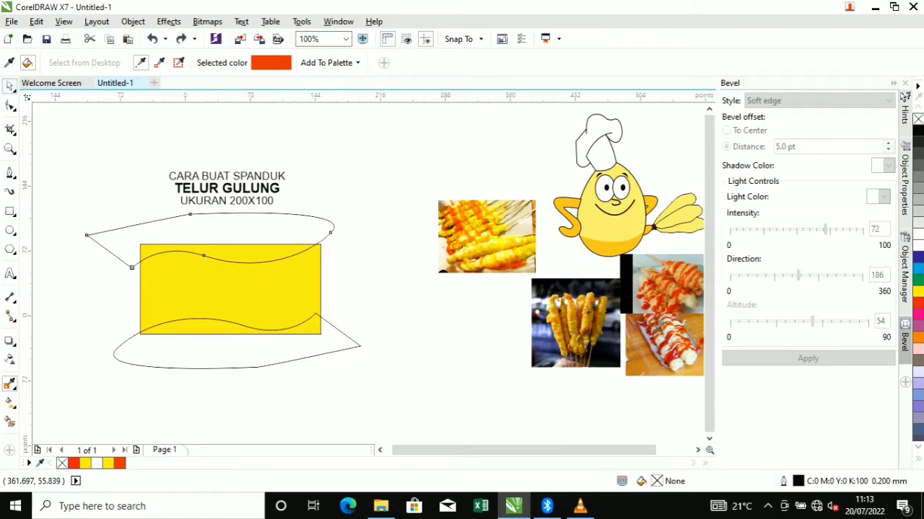
{"action": "left_click", "coordinate": [10, 86]}
Fill both wave curves with the pale yellow #FBE173 sampled from the egg mascot's body
{"action": "left_click", "coordinate": [10, 384]}
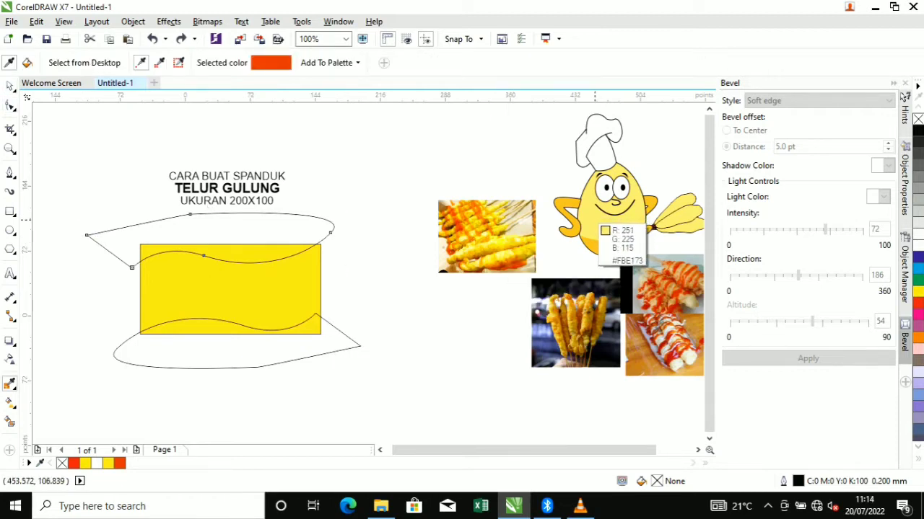
{"action": "left_click", "coordinate": [602, 227]}
{"action": "left_click", "coordinate": [275, 239]}
{"action": "left_click", "coordinate": [207, 364]}
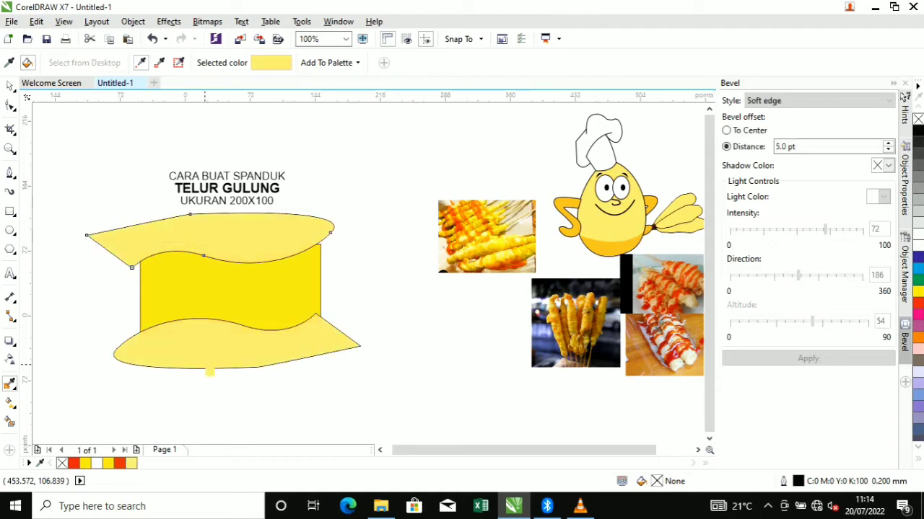
Remove the outlines from both pale yellow wave shapes
{"action": "key", "text": "space"}
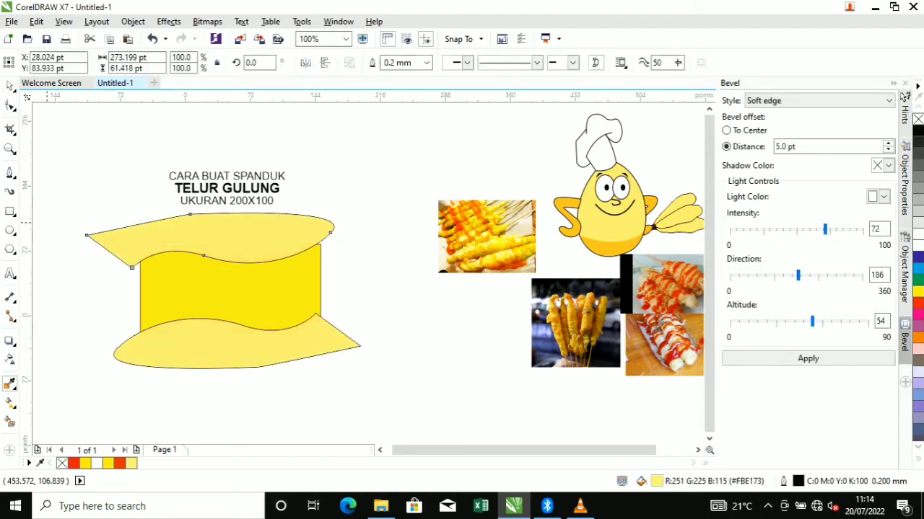
{"action": "left_click", "coordinate": [164, 340], "text": "shift"}
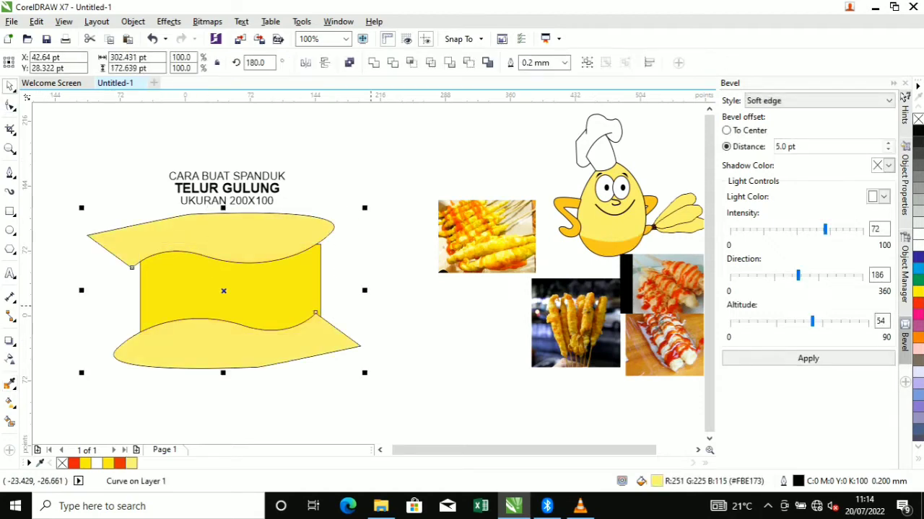
{"action": "right_click", "coordinate": [918, 119]}
{"action": "left_click", "coordinate": [386, 305]}
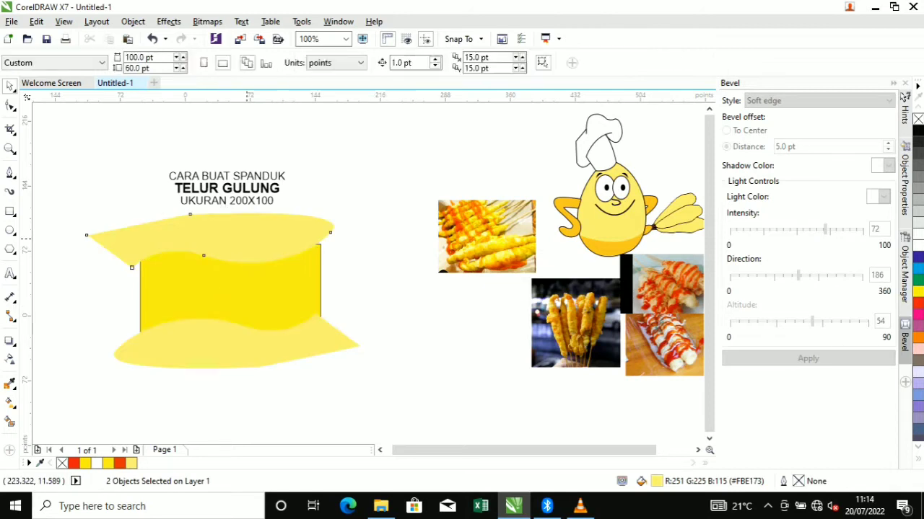
PowerClip the upper and lower wave shapes inside the yellow banner rectangle
{"action": "left_click", "coordinate": [247, 239]}
{"action": "right_click", "coordinate": [247, 239]}
{"action": "left_click", "coordinate": [281, 148]}
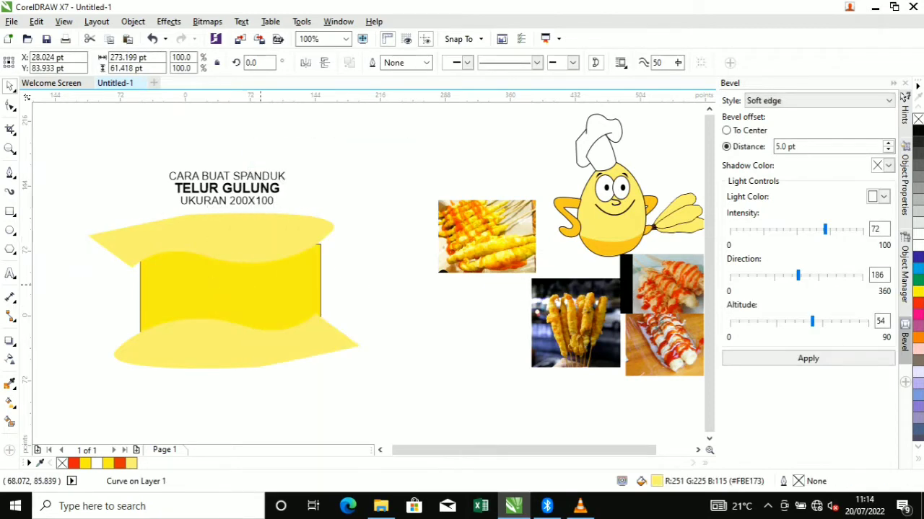
{"action": "left_click", "coordinate": [258, 286]}
{"action": "left_click", "coordinate": [309, 344]}
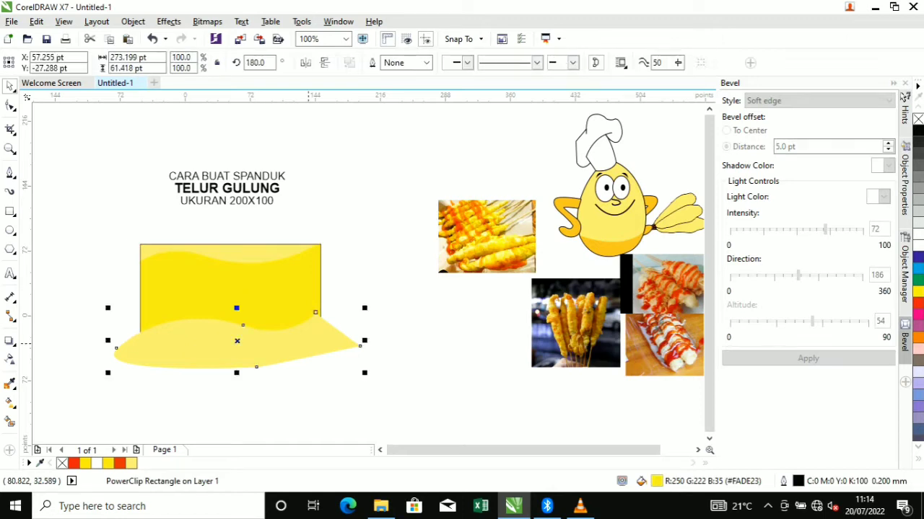
{"action": "right_click", "coordinate": [309, 343]}
{"action": "left_click", "coordinate": [360, 148]}
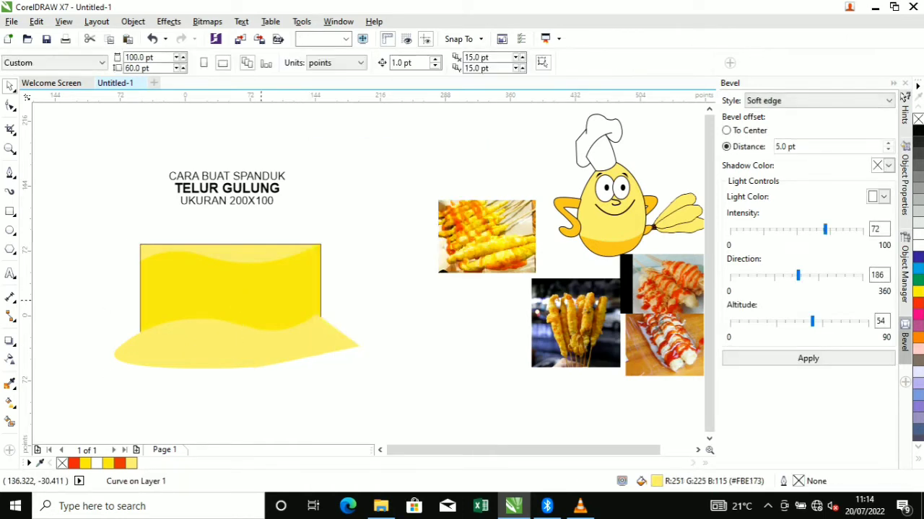
{"action": "left_click", "coordinate": [230, 289]}
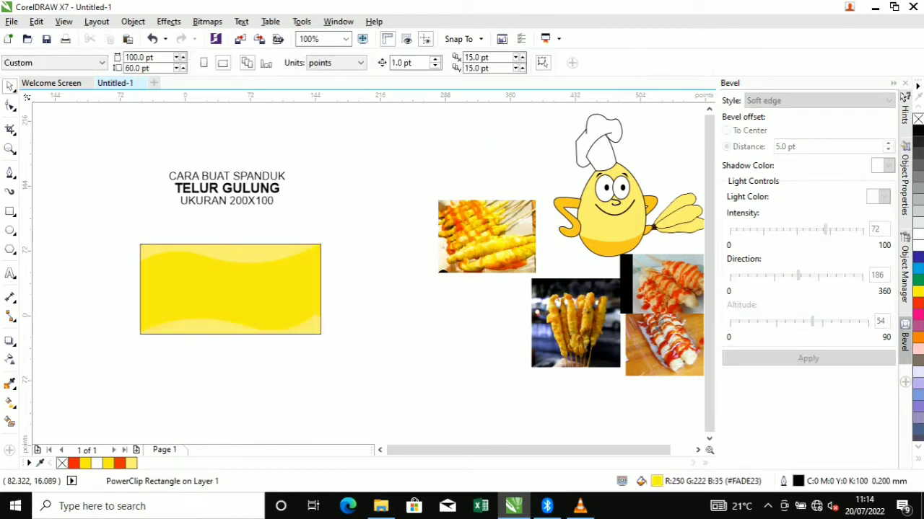
Fill the banner rectangle with the orange #E24B04 sampled from the sauce in the upper food photo
{"action": "left_click", "coordinate": [11, 384]}
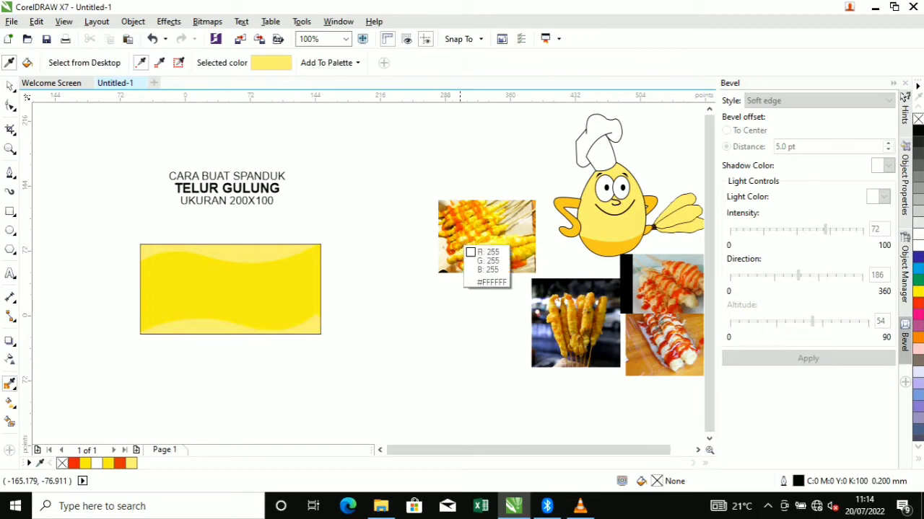
{"action": "left_click", "coordinate": [460, 229]}
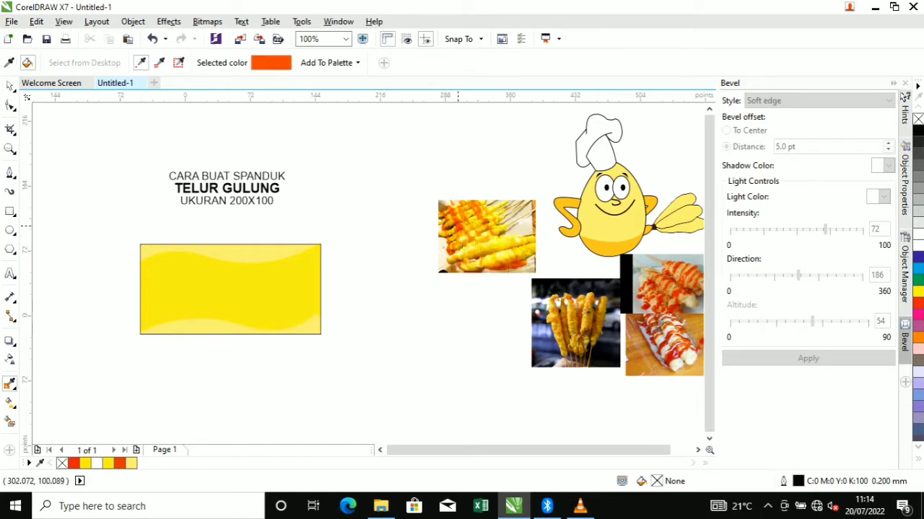
{"action": "left_click", "coordinate": [301, 279]}
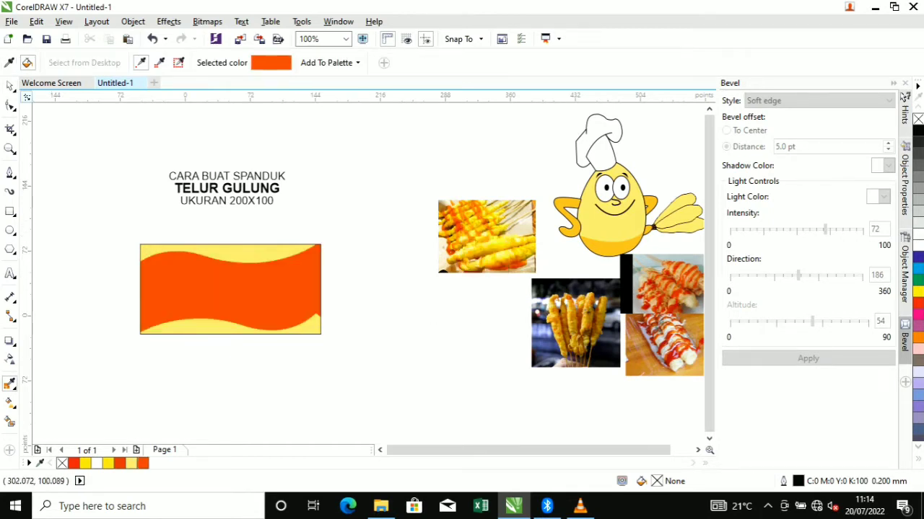
Move the egg chef mascot to the left end of the banner and scale it down to about 49%
{"action": "left_click", "coordinate": [10, 86]}
{"action": "left_click_drag", "start_coordinate": [566, 245], "coordinate": [139, 337]}
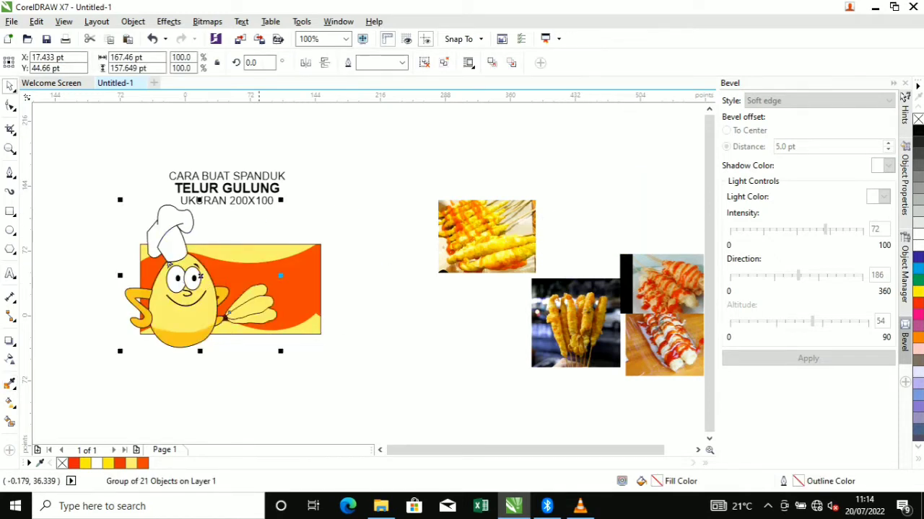
{"action": "left_click_drag", "start_coordinate": [280, 200], "coordinate": [259, 216]}
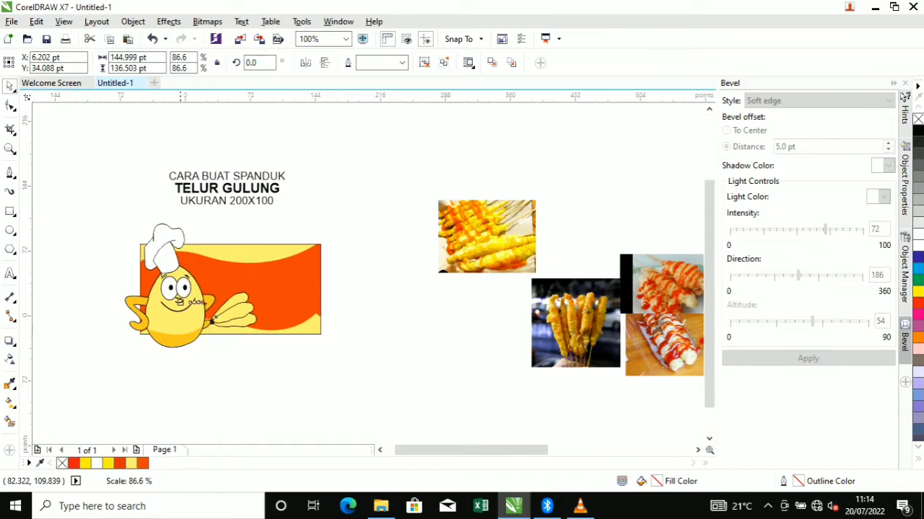
{"action": "scroll", "coordinate": [181, 302], "scroll_direction": "up", "scroll_amount": 1}
{"action": "left_click_drag", "start_coordinate": [329, 140], "coordinate": [234, 229]}
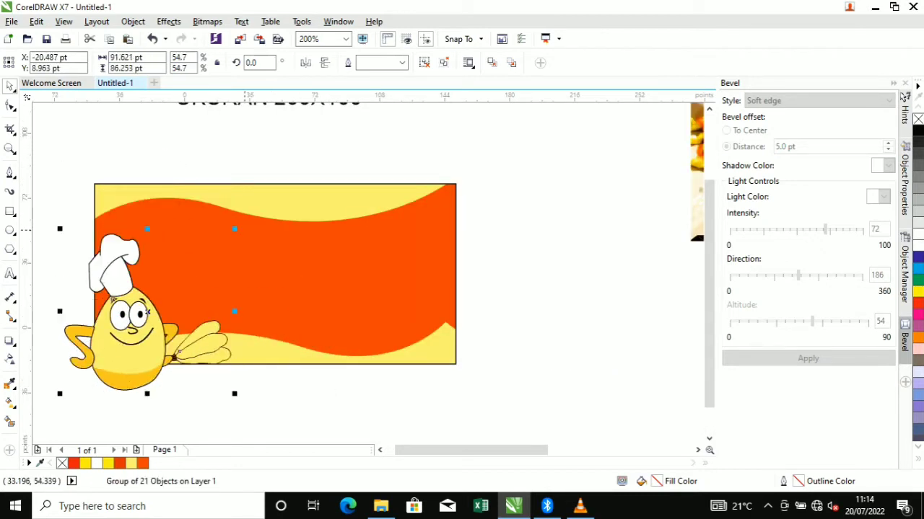
{"action": "left_click_drag", "start_coordinate": [113, 301], "coordinate": [145, 290]}
{"action": "left_click_drag", "start_coordinate": [249, 198], "coordinate": [233, 211]}
{"action": "left_click_drag", "start_coordinate": [149, 289], "coordinate": [154, 282]}
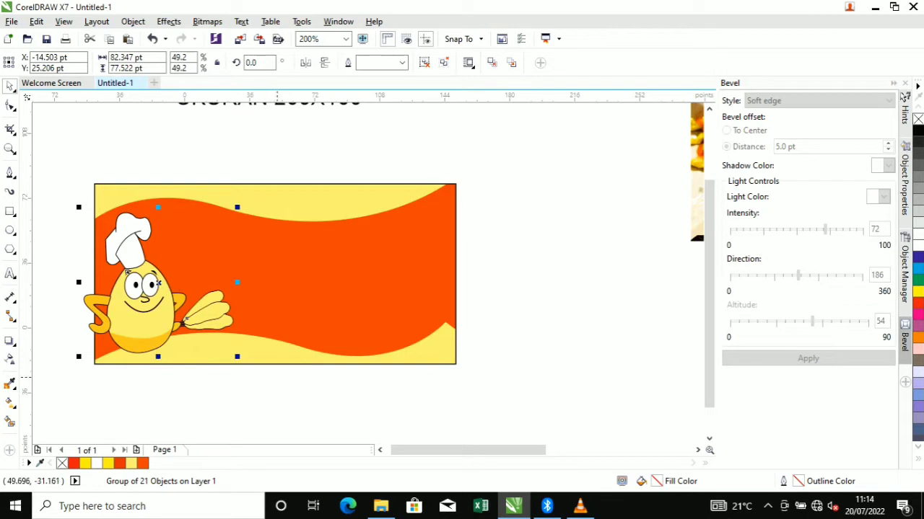
{"action": "left_click", "coordinate": [283, 342]}
{"action": "left_click", "coordinate": [239, 383]}
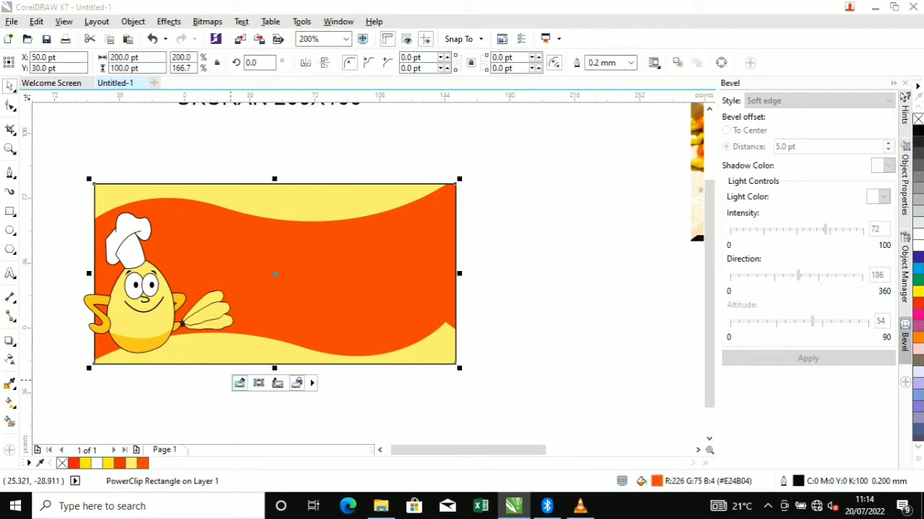
{"action": "left_click", "coordinate": [239, 383]}
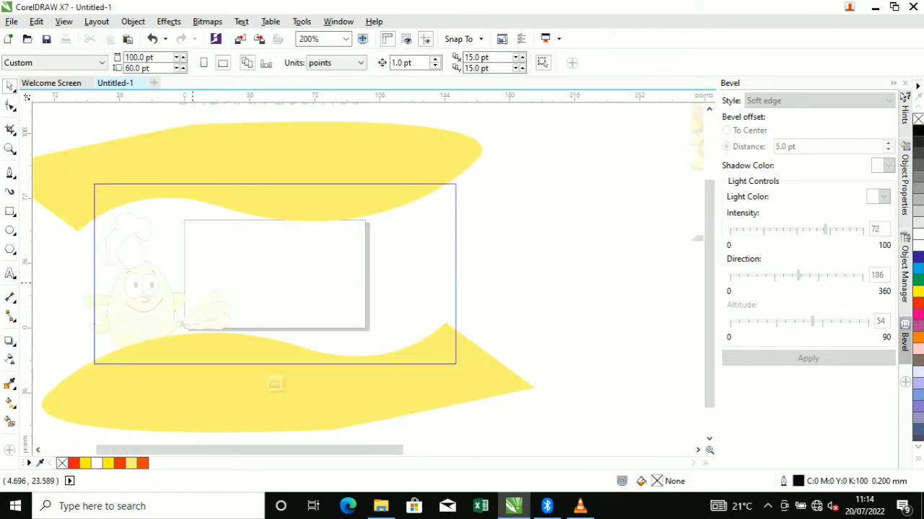
{"action": "left_click", "coordinate": [127, 272]}
{"action": "left_click", "coordinate": [9, 383]}
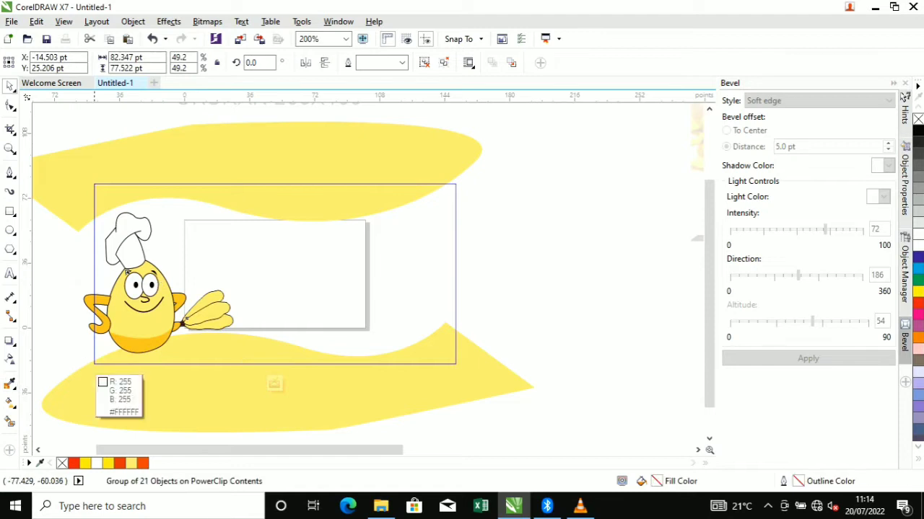
{"action": "left_click", "coordinate": [134, 353]}
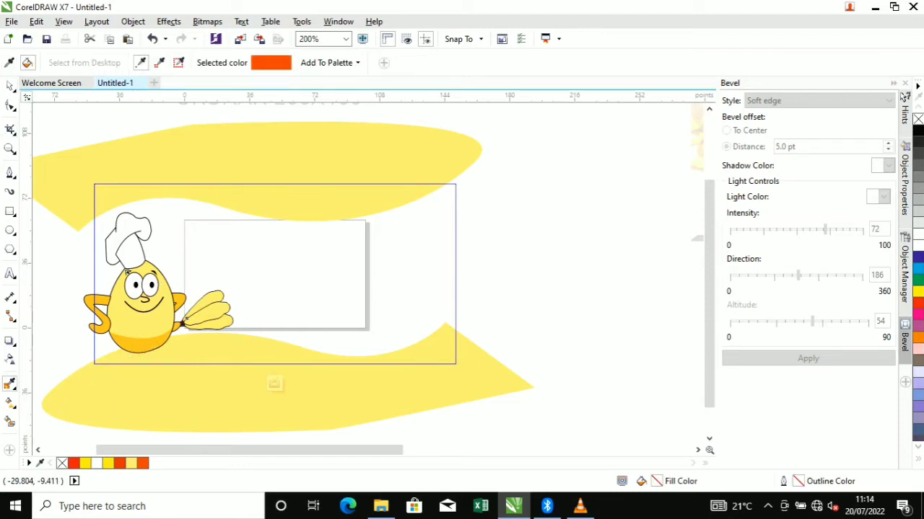
{"action": "key", "text": "space"}
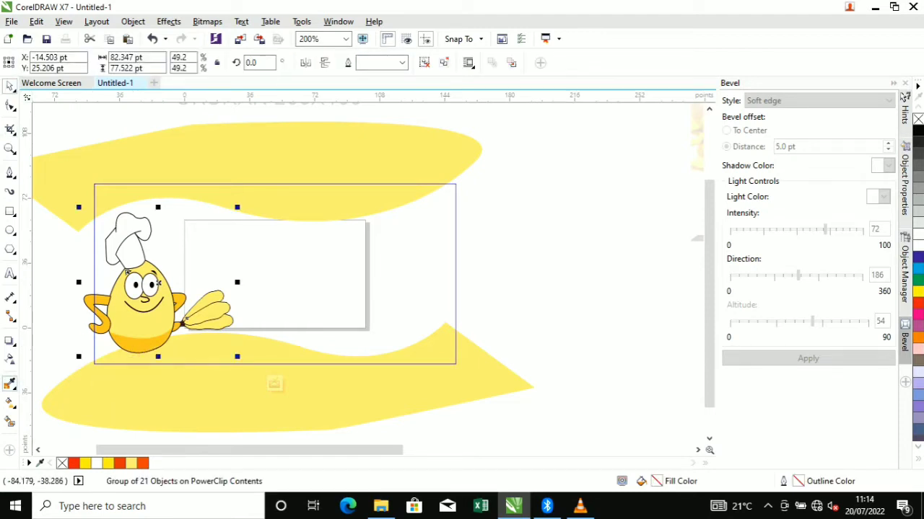
{"action": "key", "text": "space"}
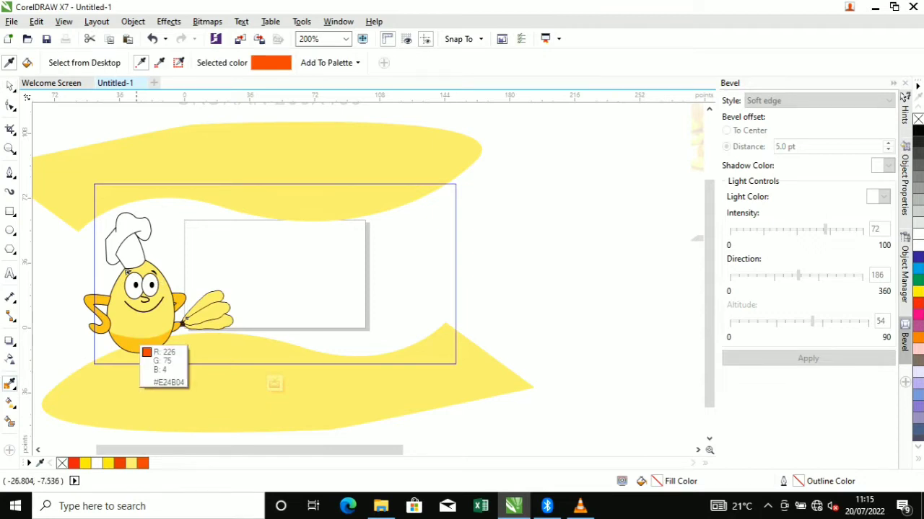
{"action": "scroll", "coordinate": [140, 350], "scroll_direction": "up", "scroll_amount": 2}
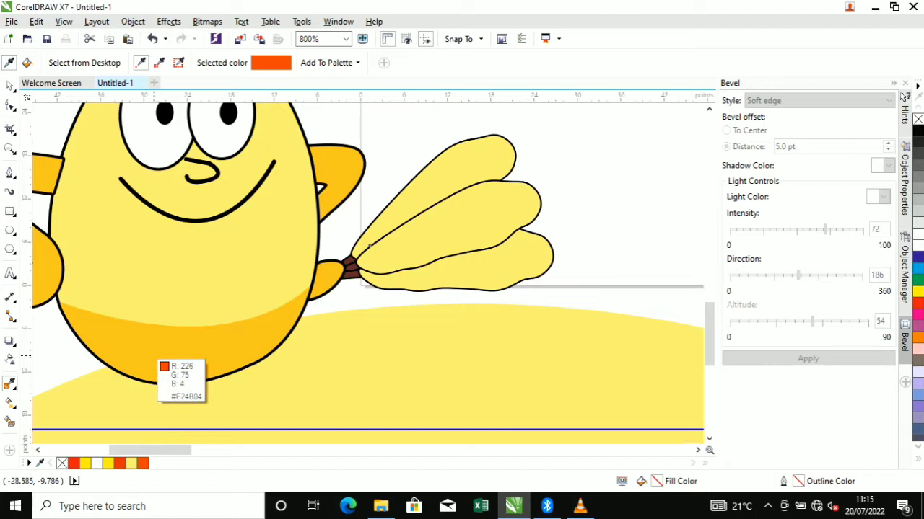
{"action": "left_click", "coordinate": [10, 85]}
{"action": "scroll", "coordinate": [251, 276], "scroll_direction": "down", "scroll_amount": 1}
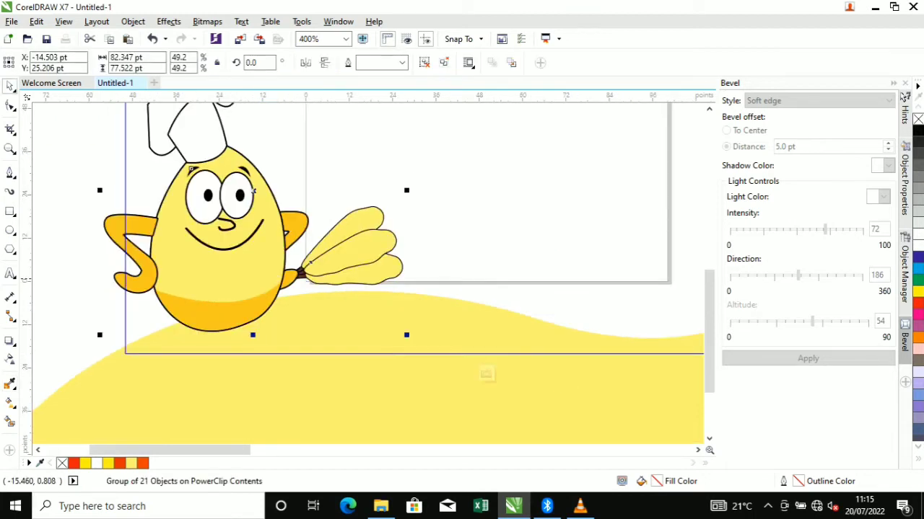
{"action": "key", "text": "Delete"}
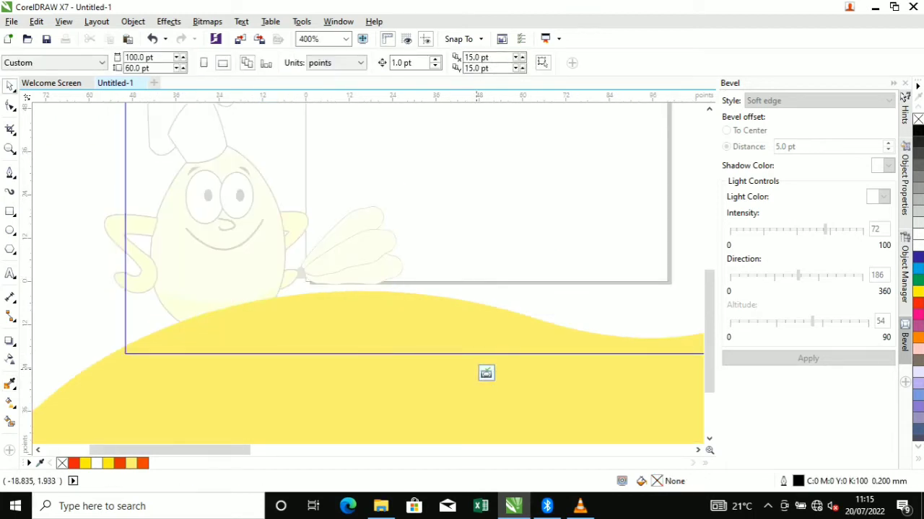
{"action": "left_click", "coordinate": [486, 373]}
Shift the egg mascot slightly up and right so it sits further inside the banner
{"action": "left_click", "coordinate": [214, 288]}
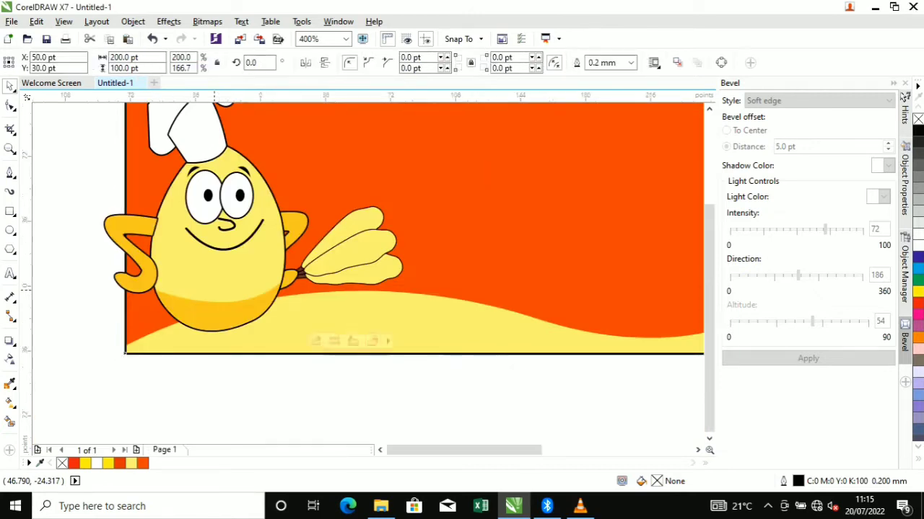
{"action": "scroll", "coordinate": [213, 290], "scroll_direction": "down", "scroll_amount": 1}
{"action": "left_click_drag", "start_coordinate": [209, 253], "coordinate": [223, 245]}
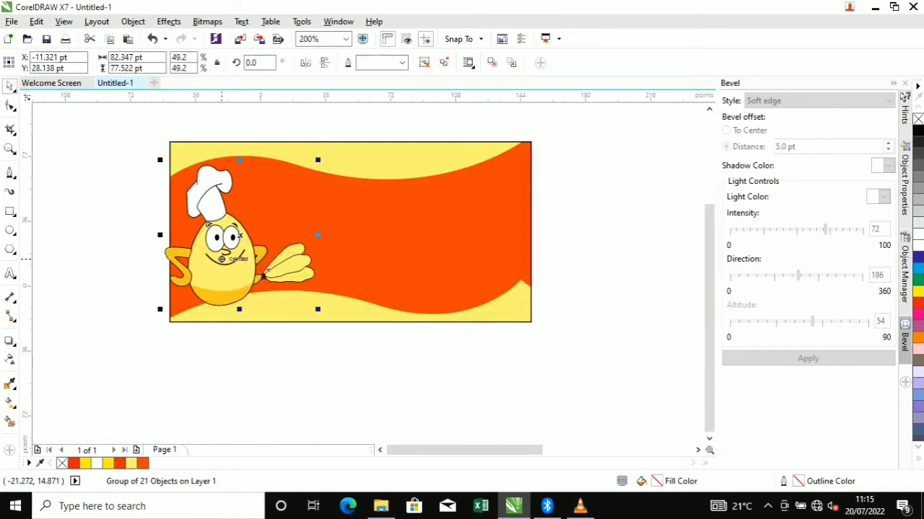
{"action": "scroll", "coordinate": [296, 255], "scroll_direction": "down", "scroll_amount": 1}
{"action": "left_click", "coordinate": [446, 266]}
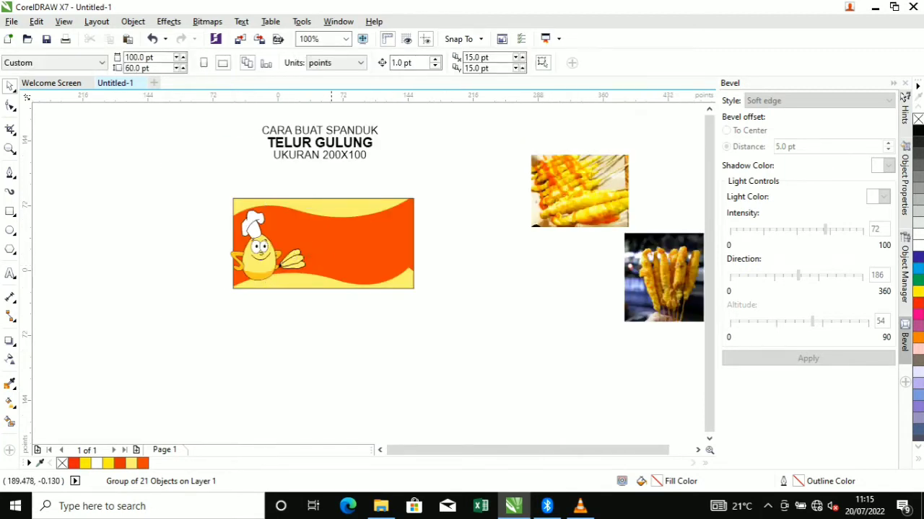
Place the bold TELUR GULUNG text on the banner's orange area, with a duplicate directly beneath it
{"action": "left_click_drag", "start_coordinate": [336, 142], "coordinate": [339, 257]}
{"action": "scroll", "coordinate": [375, 225], "scroll_direction": "up", "scroll_amount": 1}
{"action": "scroll", "coordinate": [333, 225], "scroll_direction": "up", "scroll_amount": 1}
{"action": "scroll", "coordinate": [333, 225], "scroll_direction": "down", "scroll_amount": 1}
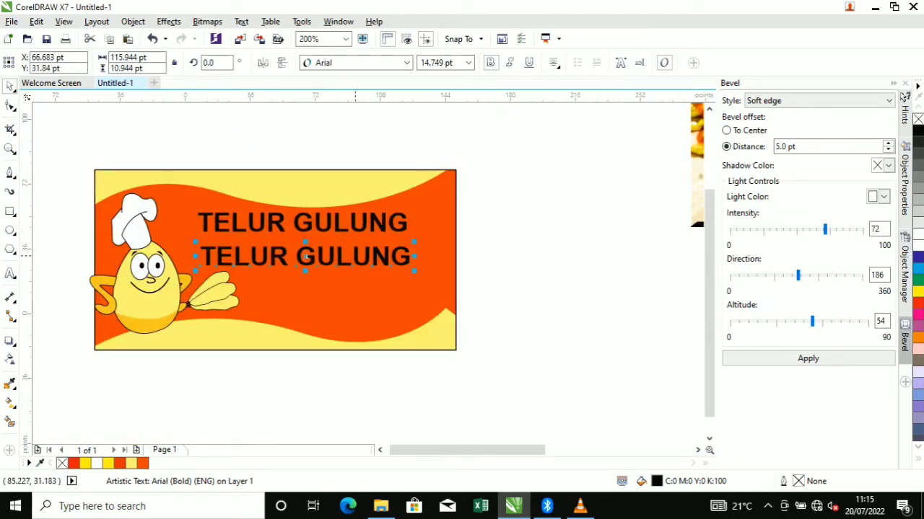
Replace the wording of the lower duplicate TELUR GULUNG text with ASOOY
{"action": "key", "text": "F8"}
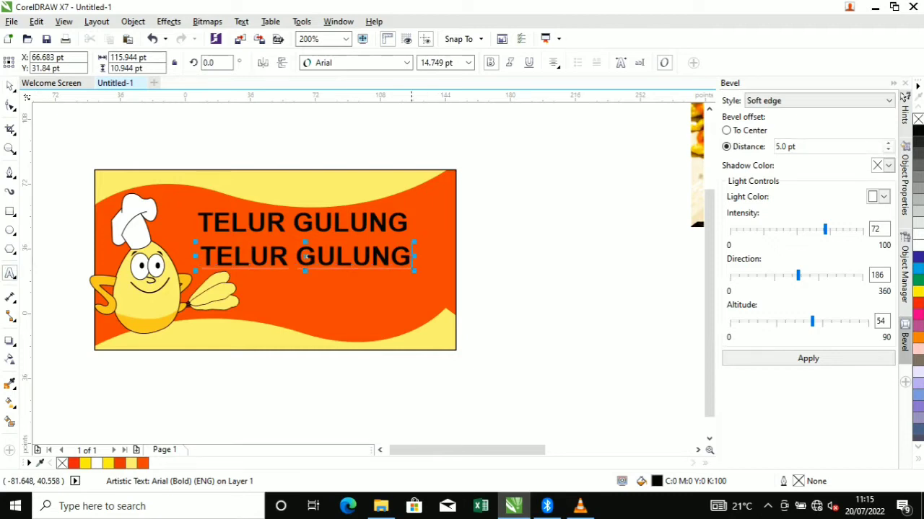
{"action": "left_click_drag", "start_coordinate": [414, 258], "coordinate": [106, 258]}
{"action": "type", "text": "a"}
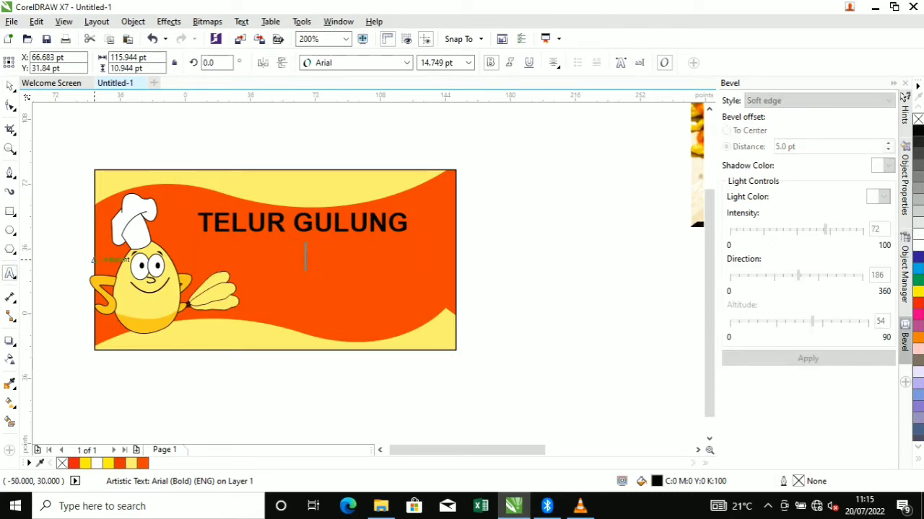
{"action": "type", "text": "SOOY"}
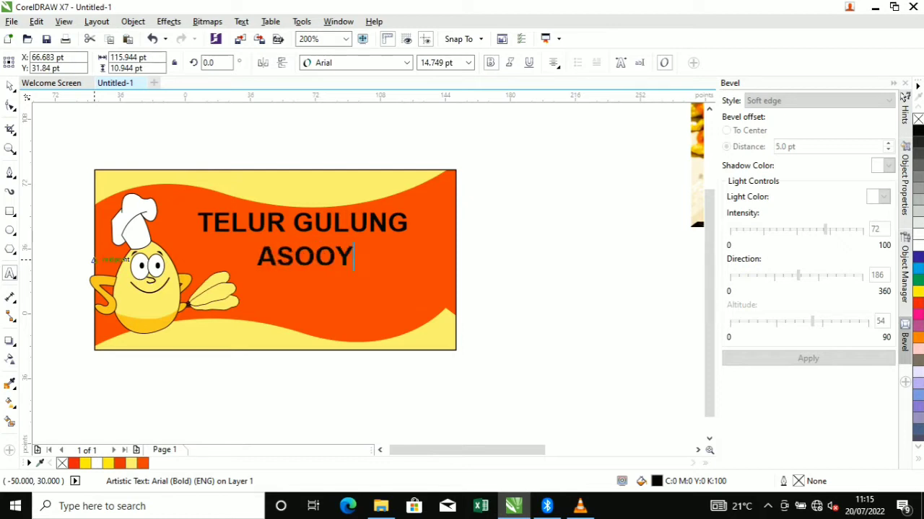
{"action": "key", "text": "ctrl+space"}
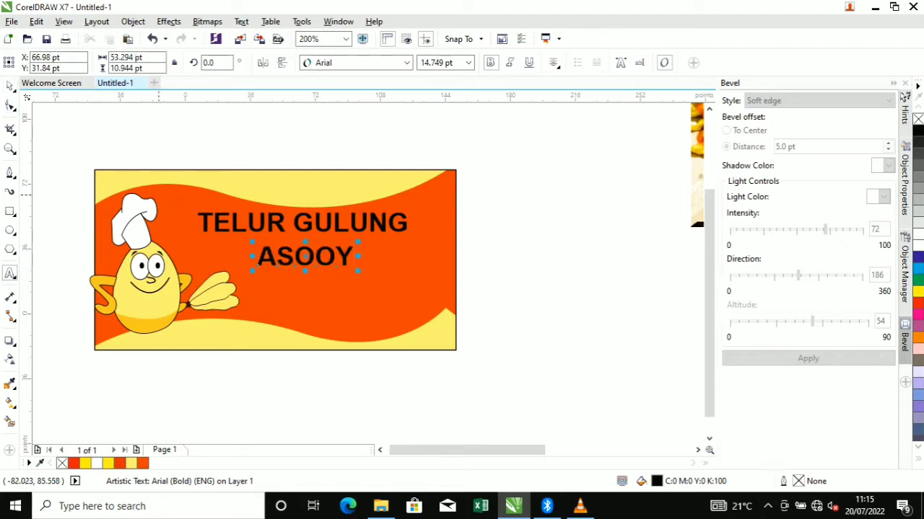
Change the font of the TELUR GULUNG title to Cooper Black
{"action": "left_click", "coordinate": [324, 225]}
{"action": "left_click", "coordinate": [329, 223]}
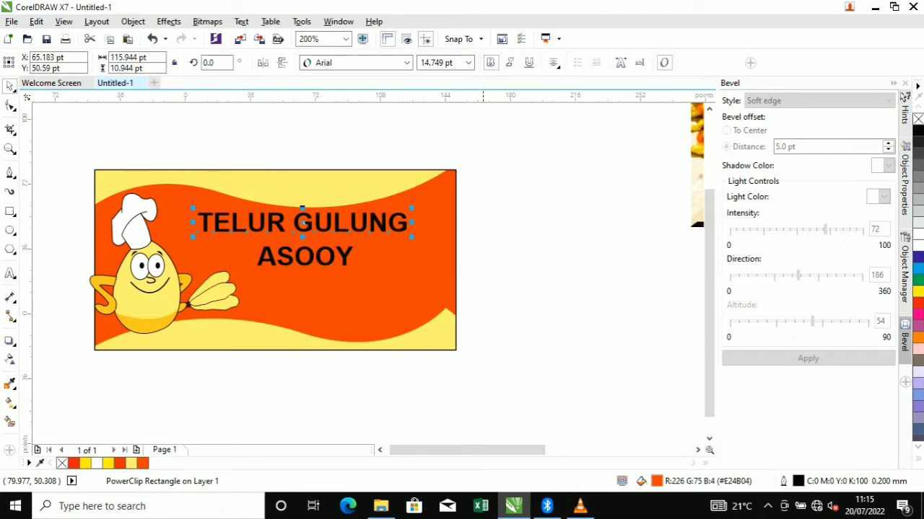
{"action": "left_click", "coordinate": [407, 63]}
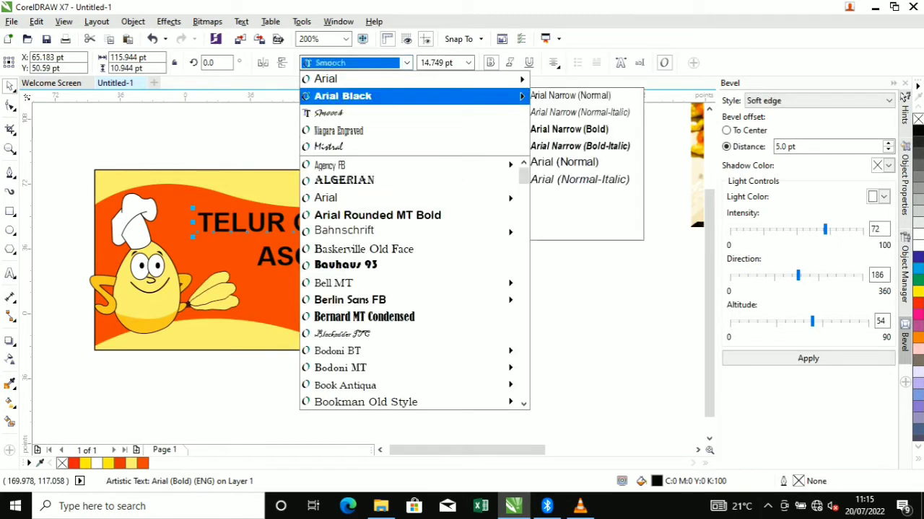
{"action": "key", "text": "Down"}
{"action": "key", "text": "Down"}
{"action": "key", "text": "Down"}
{"action": "key", "text": "Down"}
{"action": "key", "text": "Down"}
{"action": "key", "text": "Down"}
{"action": "key", "text": "Down"}
{"action": "key", "text": "Down"}
{"action": "key", "text": "Down"}
{"action": "key", "text": "Down"}
{"action": "key", "text": "Down"}
{"action": "key", "text": "Down"}
{"action": "key", "text": "Down"}
{"action": "key", "text": "Down"}
{"action": "key", "text": "Down"}
{"action": "key", "text": "Down"}
{"action": "key", "text": "Down"}
{"action": "key", "text": "Down"}
{"action": "key", "text": "Down"}
{"action": "key", "text": "Down"}
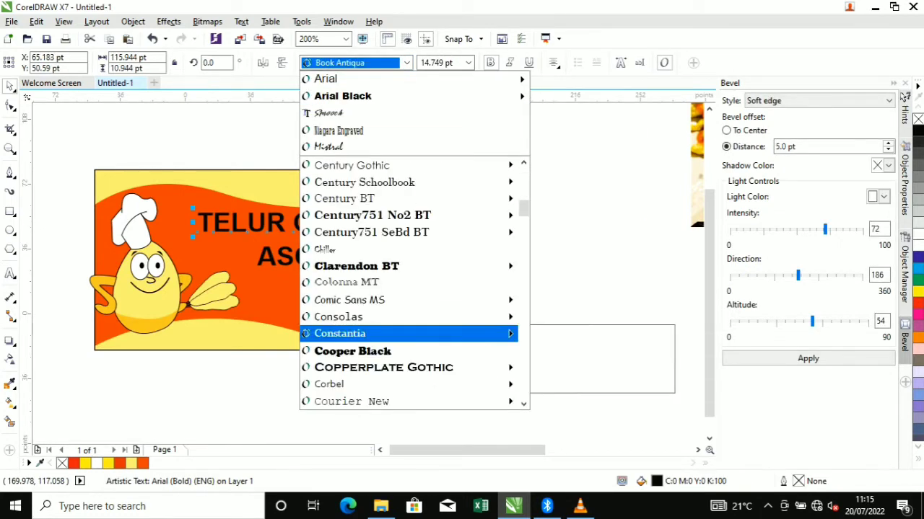
{"action": "key", "text": "Down"}
{"action": "key", "text": "Up"}
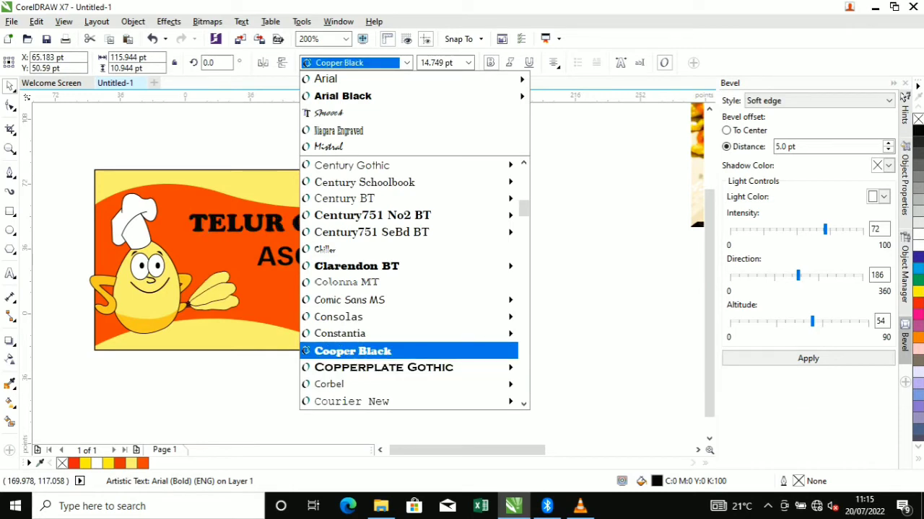
{"action": "key", "text": "Return"}
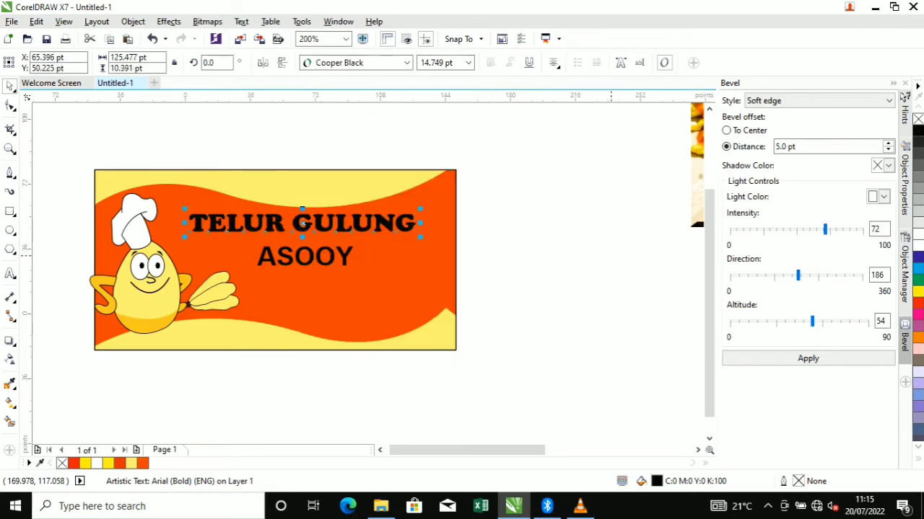
Fill the TELUR GULUNG title with yellow, enlarge it to about 132.5 pt wide and nudge it slightly right and down
{"action": "left_click", "coordinate": [918, 291]}
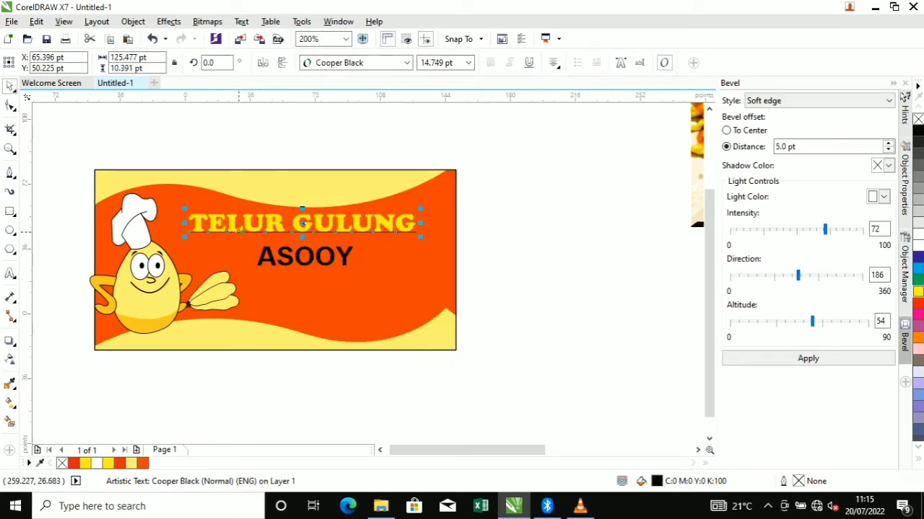
{"action": "mouse_move", "coordinate": [184, 208]}
{"action": "left_mouse_down"}
{"action": "mouse_move", "coordinate": [169, 199]}
{"action": "mouse_move", "coordinate": [174, 208]}
{"action": "left_mouse_up"}
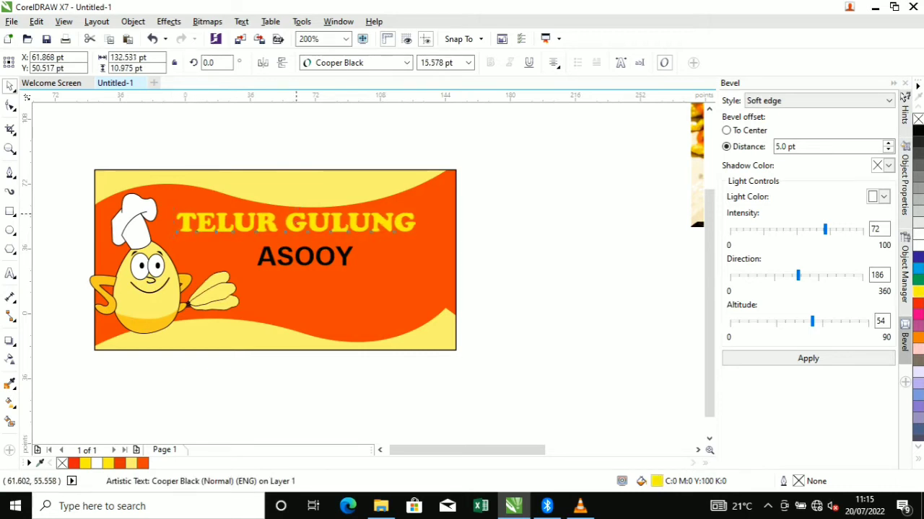
{"action": "left_click_drag", "start_coordinate": [296, 209], "coordinate": [299, 211]}
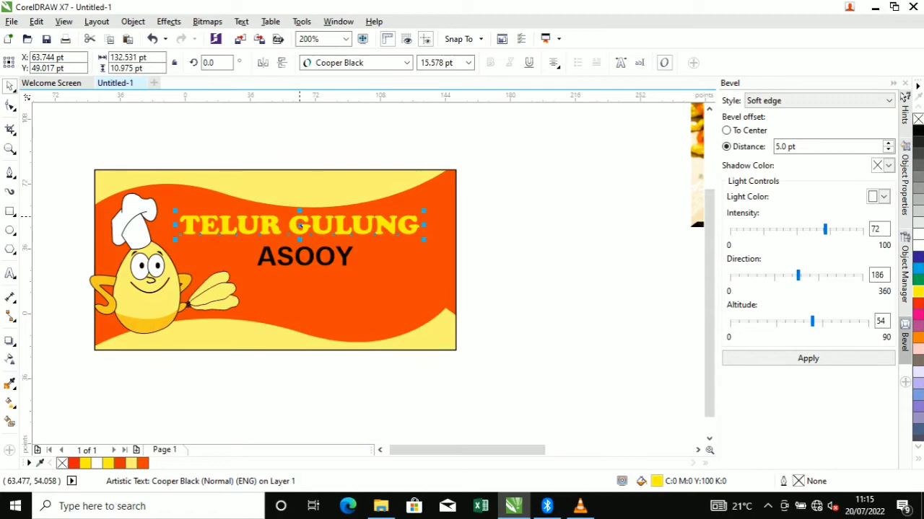
Give the TELUR GULUNG title a black 5.0 mm outline with rounded corners, placed behind the fill and scaling with the object
{"action": "key", "text": "F12"}
{"action": "left_click", "coordinate": [375, 163]}
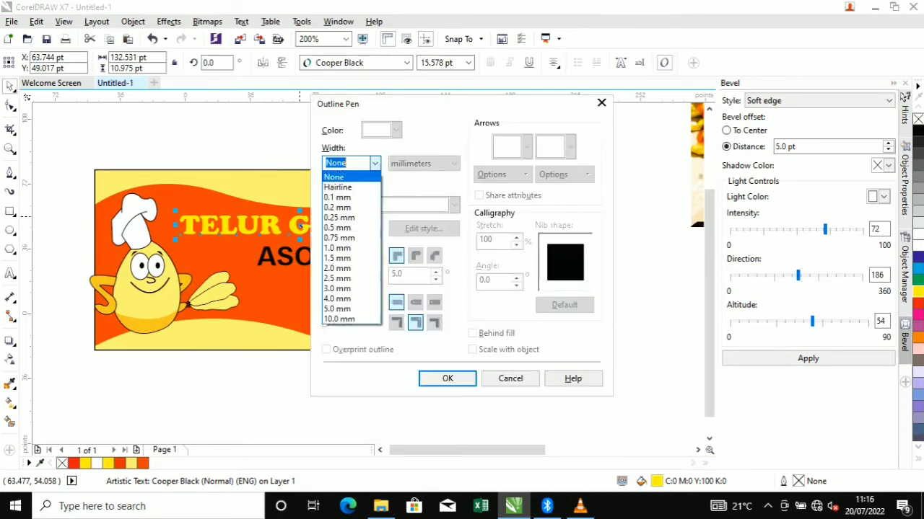
{"action": "left_click", "coordinate": [338, 309]}
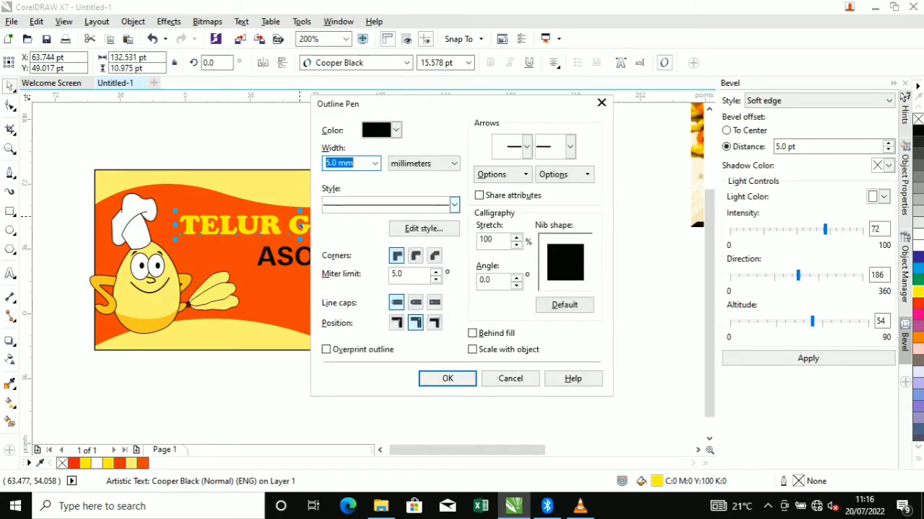
{"action": "left_click", "coordinate": [415, 256]}
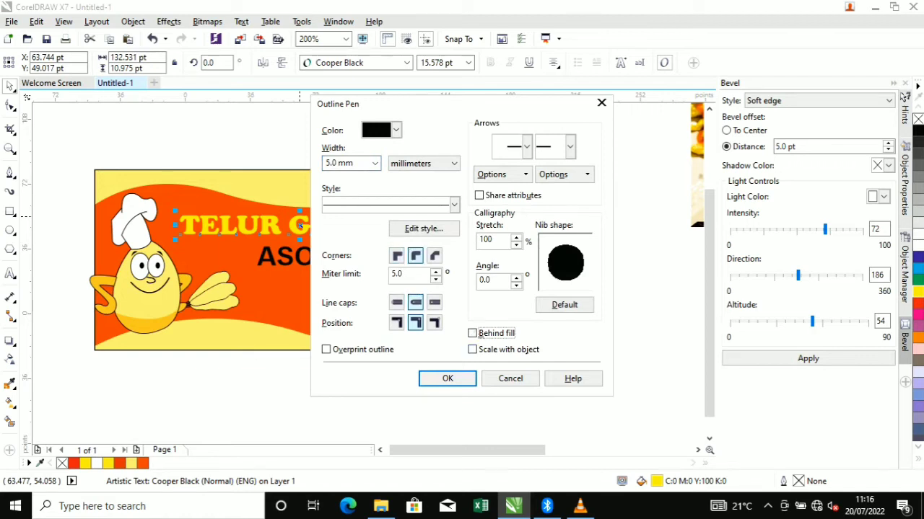
{"action": "left_click", "coordinate": [473, 350]}
{"action": "left_click", "coordinate": [447, 379]}
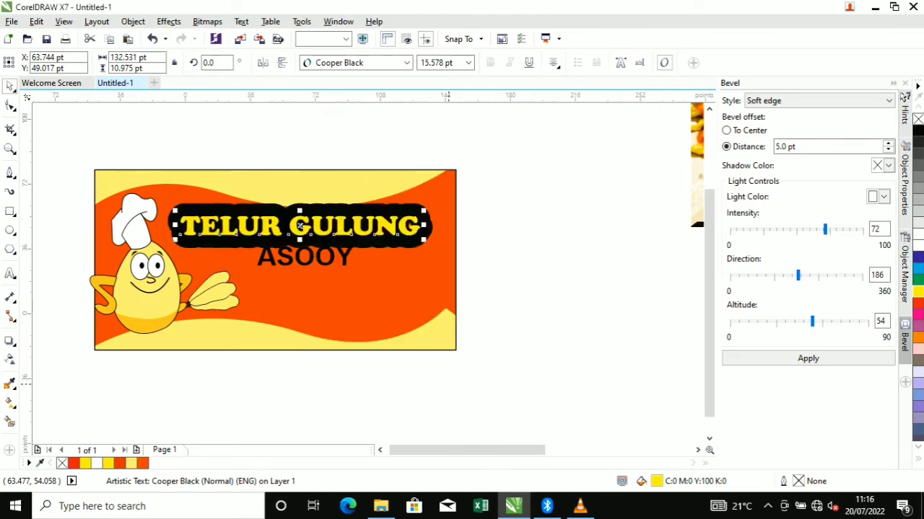
Reduce the TELUR GULUNG title's outline width to 3.0 mm
{"action": "key", "text": "F12"}
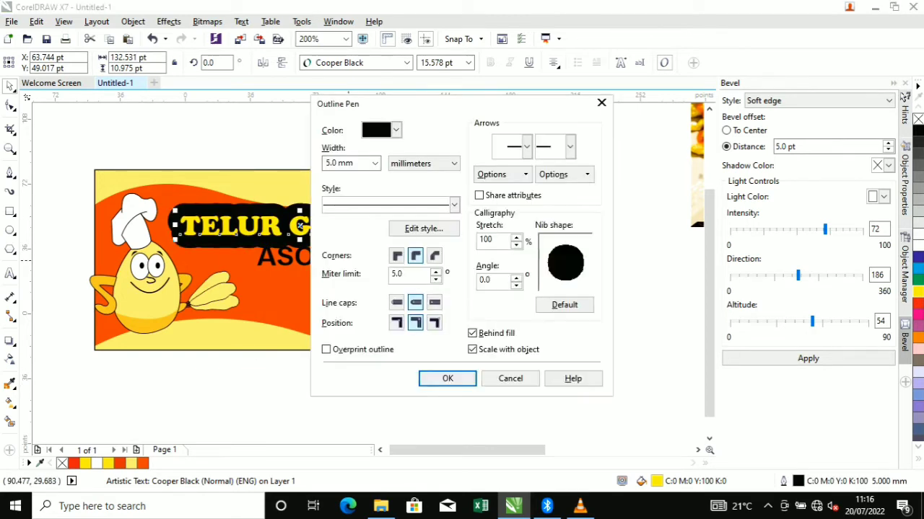
{"action": "left_click", "coordinate": [375, 164]}
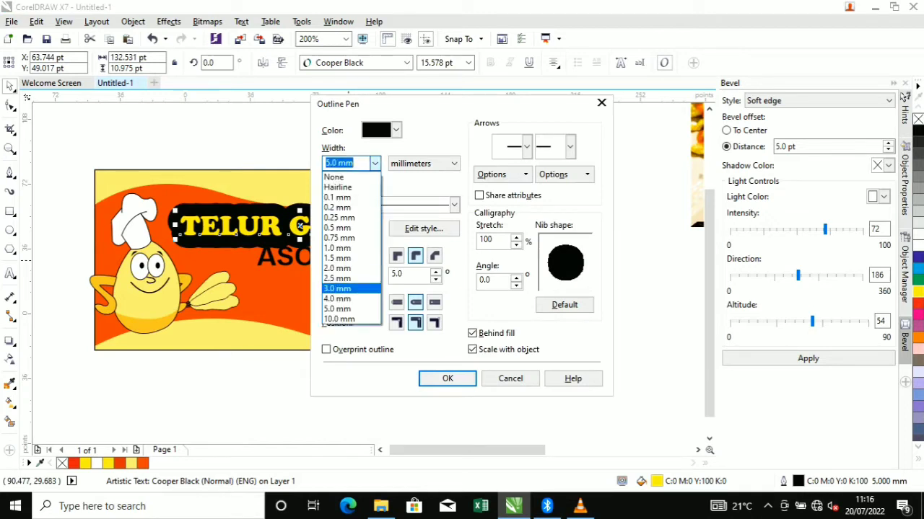
{"action": "key", "text": "Return"}
{"action": "key", "text": "Return"}
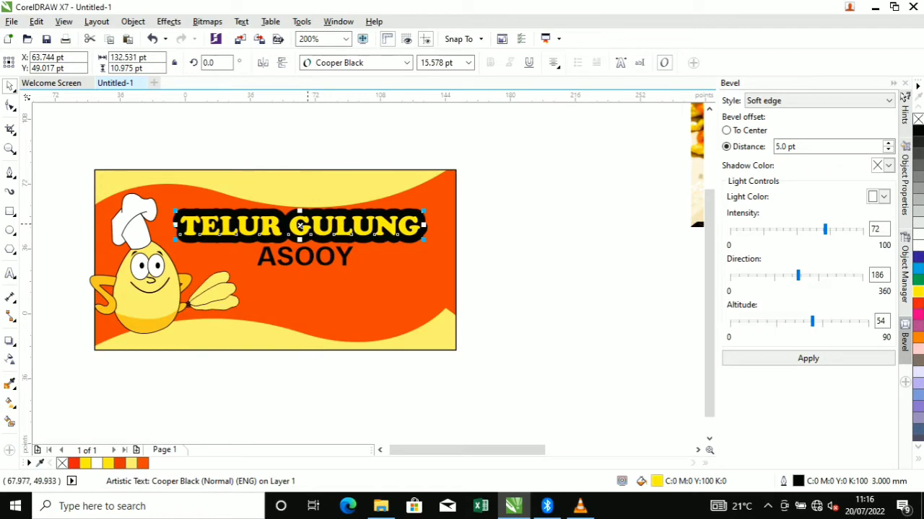
Set the TELUR GULUNG title's outline width to 1.5 mm
{"action": "key", "text": "F12"}
{"action": "left_click", "coordinate": [374, 164]}
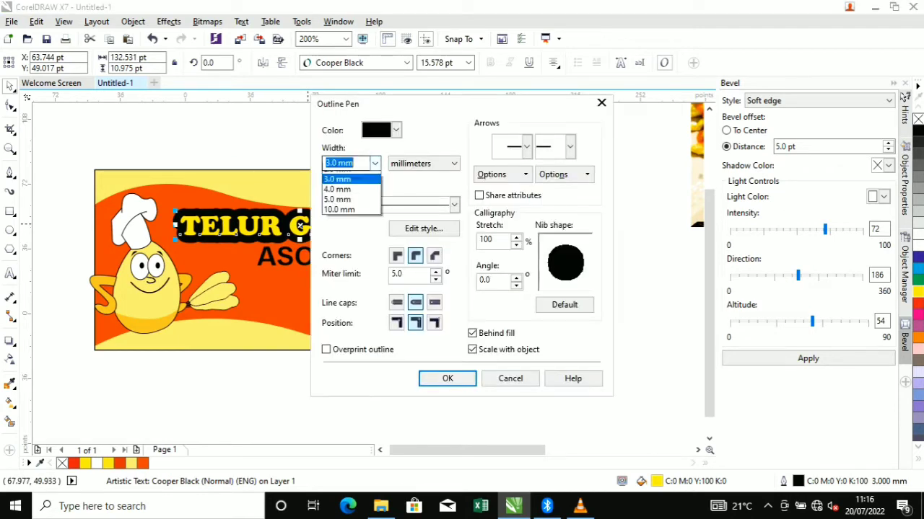
{"action": "left_click", "coordinate": [351, 259]}
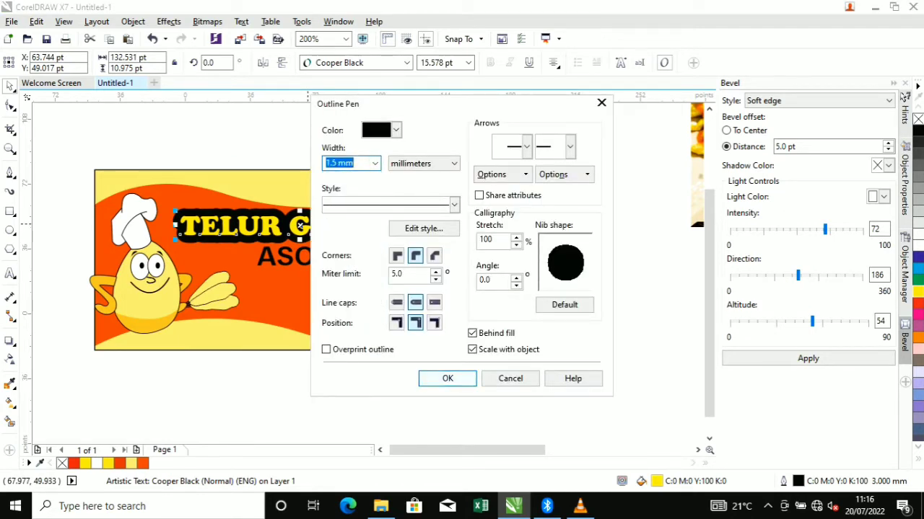
{"action": "key", "text": "Return"}
Apply a vertical linear fountain fill to the TELUR GULUNG title, running from yellow at the bottom to white at the top
{"action": "scroll", "coordinate": [285, 237], "scroll_direction": "up", "scroll_amount": 1}
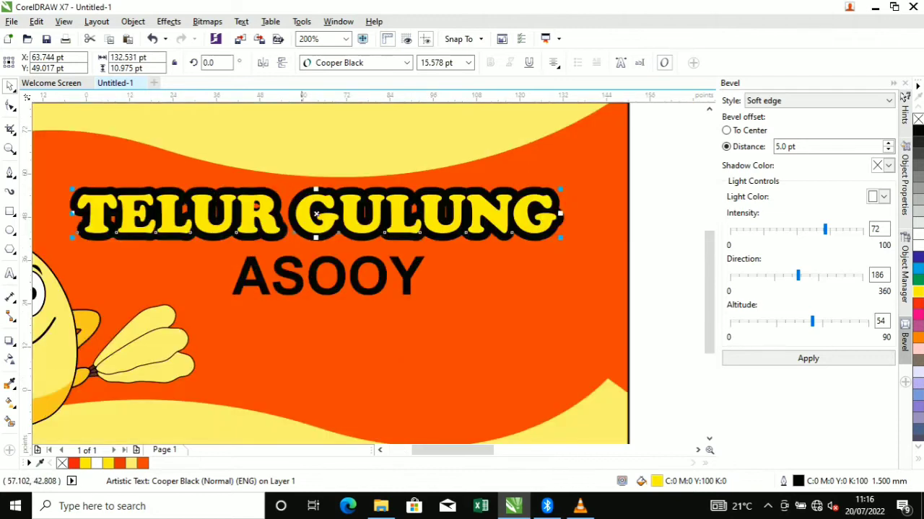
{"action": "left_click", "coordinate": [313, 272]}
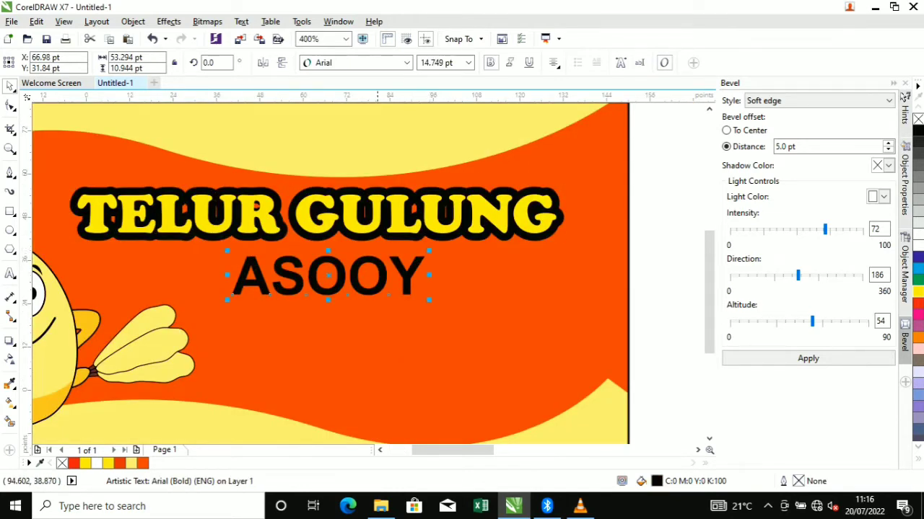
{"action": "scroll", "coordinate": [377, 207], "scroll_direction": "up", "scroll_amount": 2}
{"action": "left_click", "coordinate": [377, 207]}
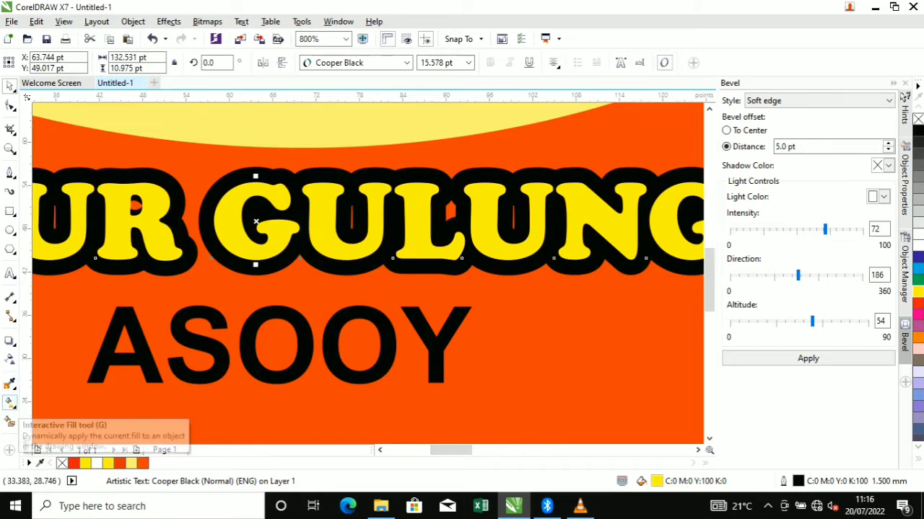
{"action": "left_click", "coordinate": [10, 402]}
{"action": "left_click_drag", "start_coordinate": [426, 249], "coordinate": [425, 175]}
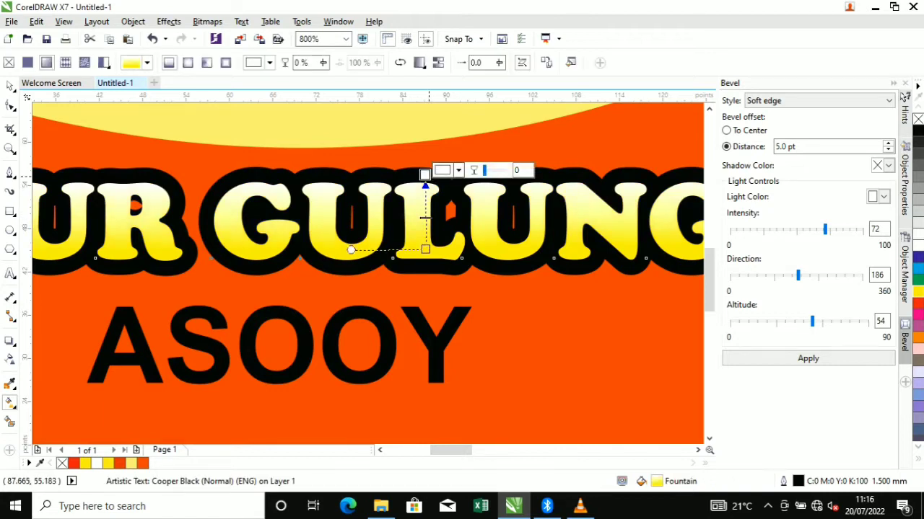
{"action": "left_click", "coordinate": [458, 170]}
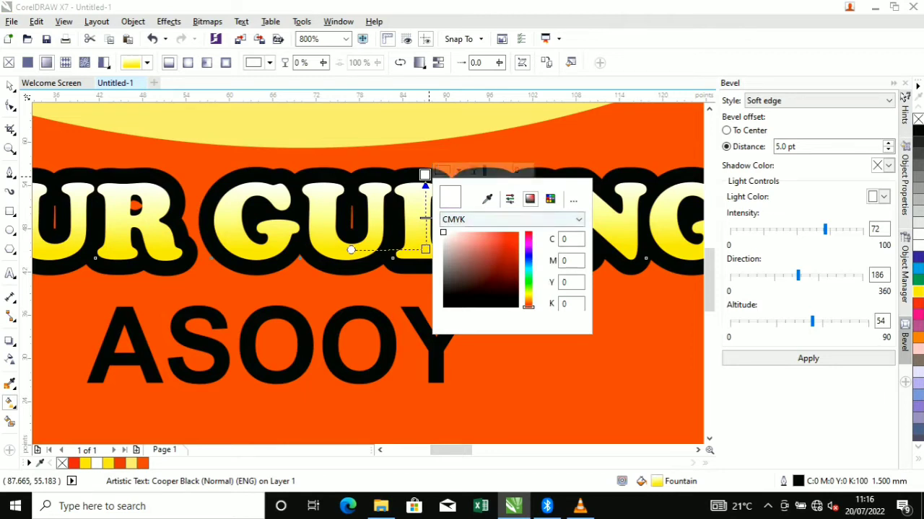
{"action": "left_click", "coordinate": [424, 215]}
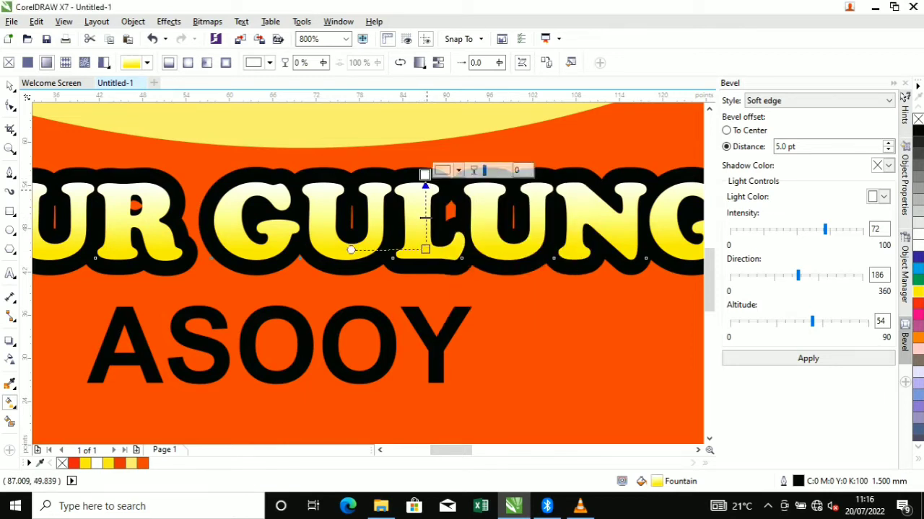
Add a middle colour node at 37% of the title's gradient and recolour it to a sampled near-white (C1 M0 Y11 K0)
{"action": "double_click", "coordinate": [424, 210]}
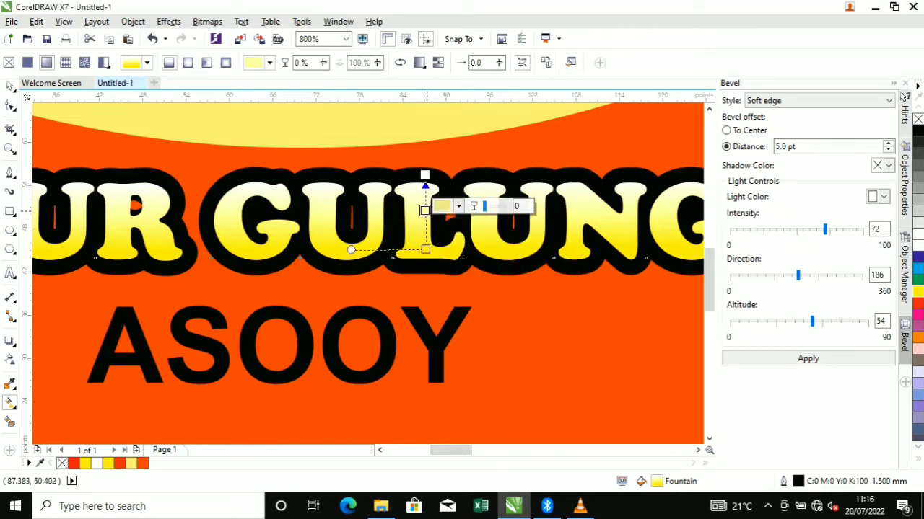
{"action": "left_click_drag", "start_coordinate": [424, 210], "coordinate": [425, 220]}
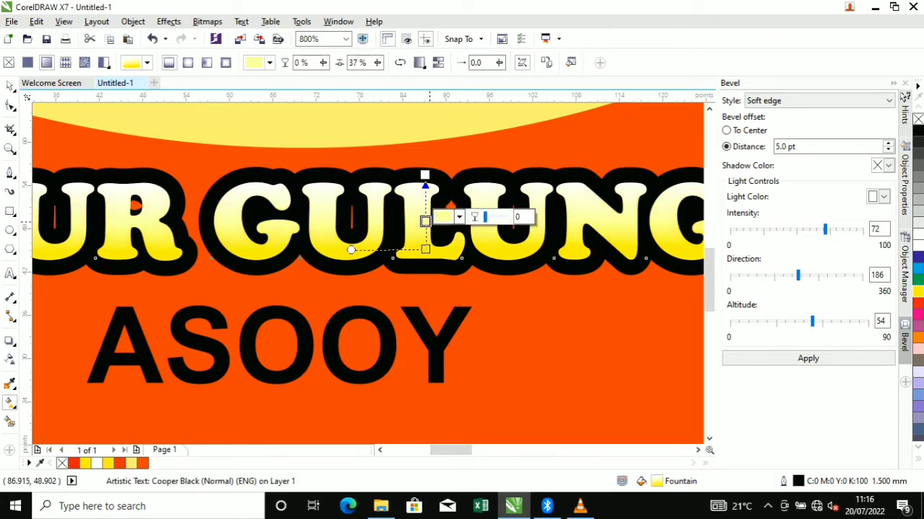
{"action": "left_click", "coordinate": [459, 216]}
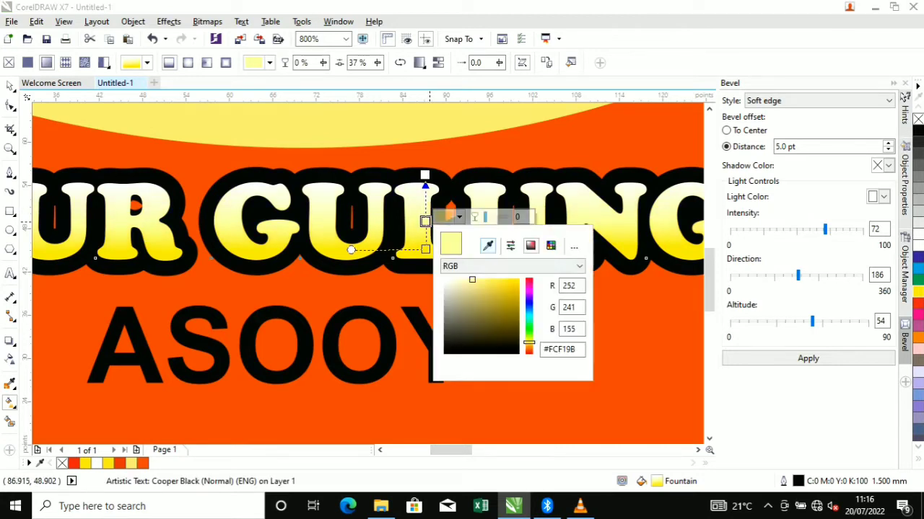
{"action": "left_click", "coordinate": [482, 189]}
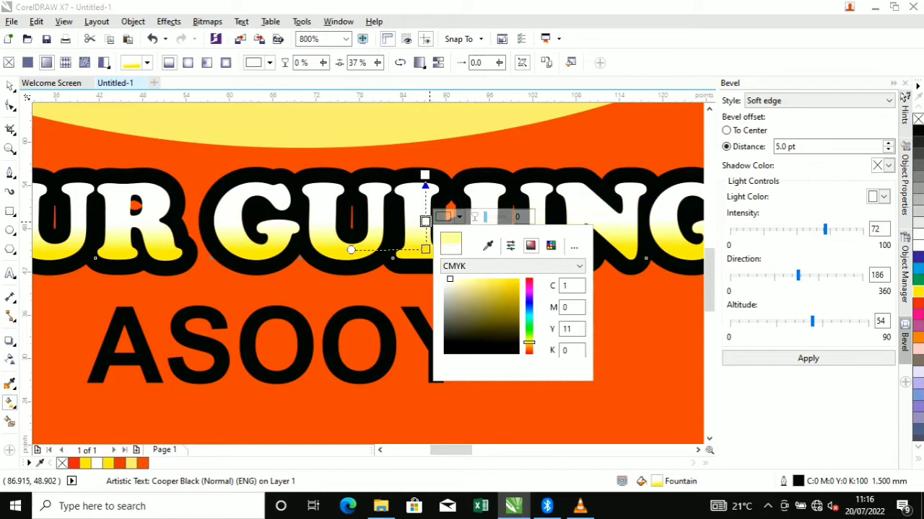
Recolour the top node of the title's gradient to yellow (C0 M0 Y100 K0) sampled from the lettering, and finish editing the fill
{"action": "left_click", "coordinate": [424, 174]}
{"action": "left_click", "coordinate": [425, 174]}
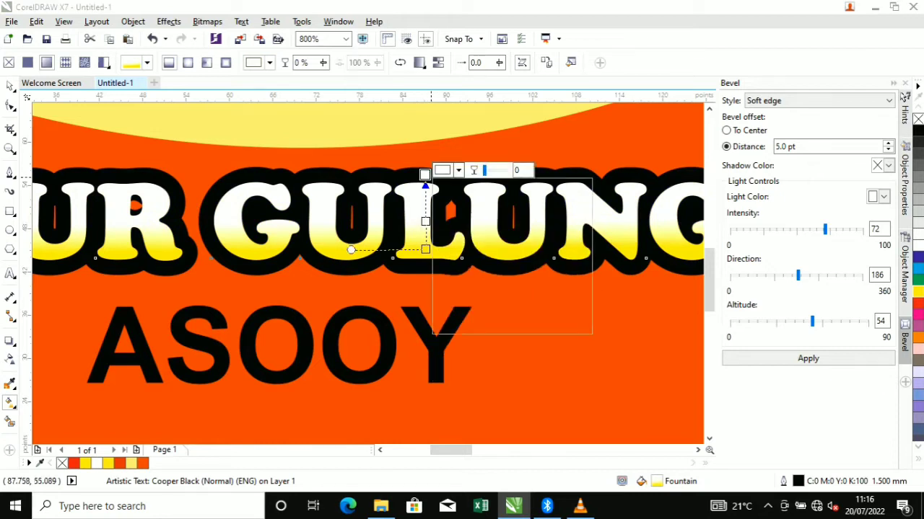
{"action": "left_click", "coordinate": [458, 170]}
{"action": "left_click", "coordinate": [487, 199]}
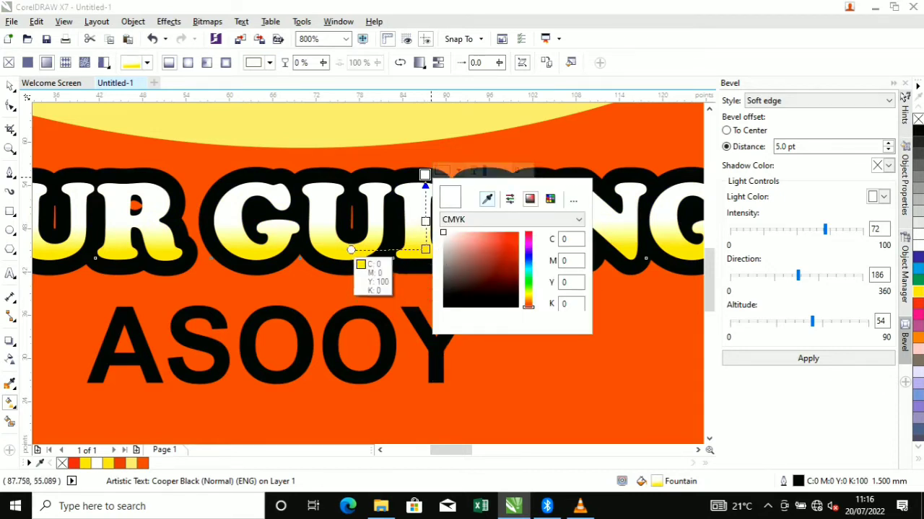
{"action": "left_click", "coordinate": [352, 257]}
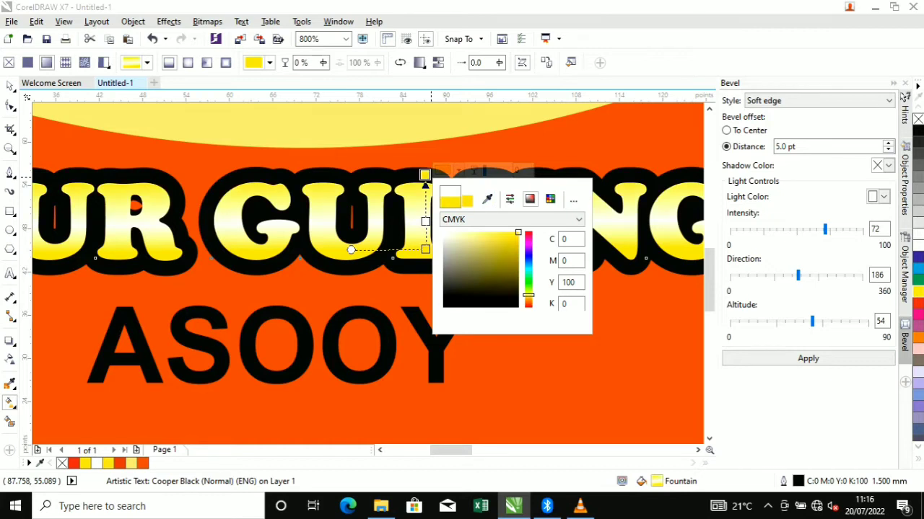
{"action": "key", "text": "space"}
{"action": "key", "text": "F3"}
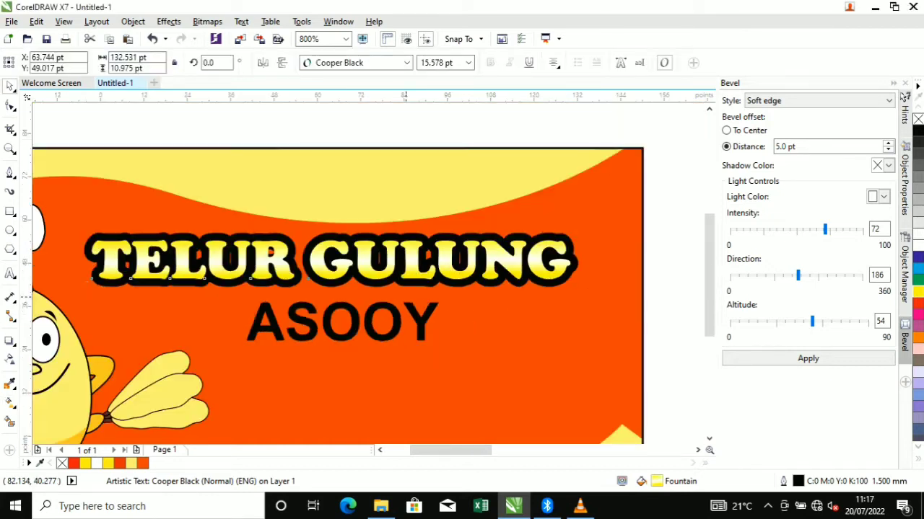
Widen the letter spacing of the ASOOY text to about 85 pt overall and fill it with yellow (C0 M0 Y100 K0)
{"action": "left_click", "coordinate": [385, 310]}
{"action": "left_click", "coordinate": [369, 317]}
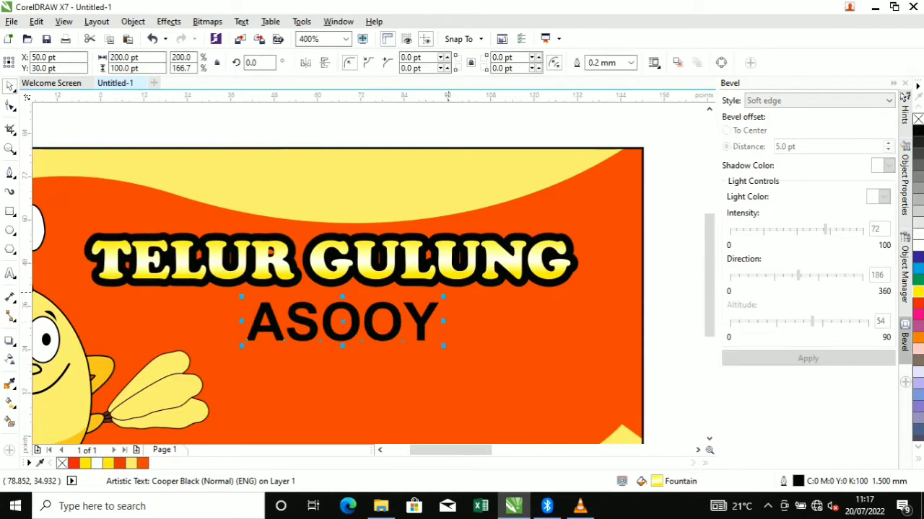
{"action": "left_click", "coordinate": [10, 106]}
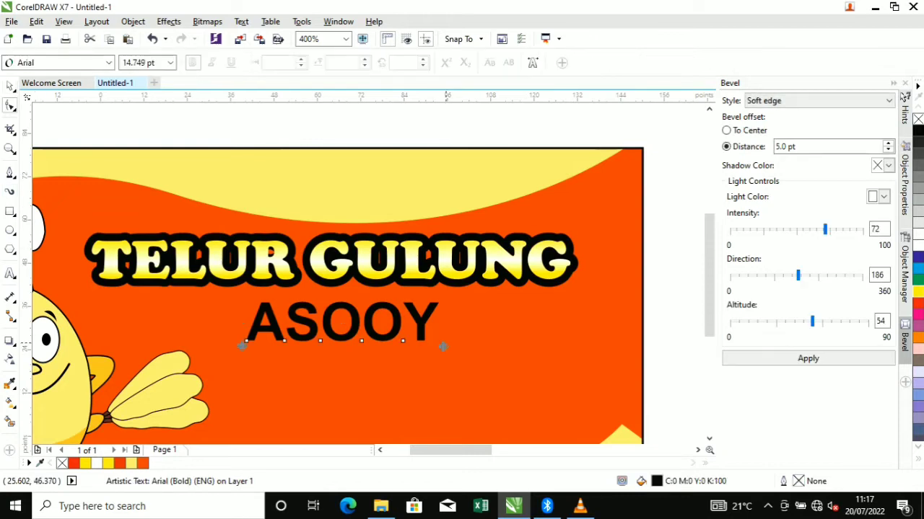
{"action": "left_click_drag", "start_coordinate": [443, 343], "coordinate": [501, 347]}
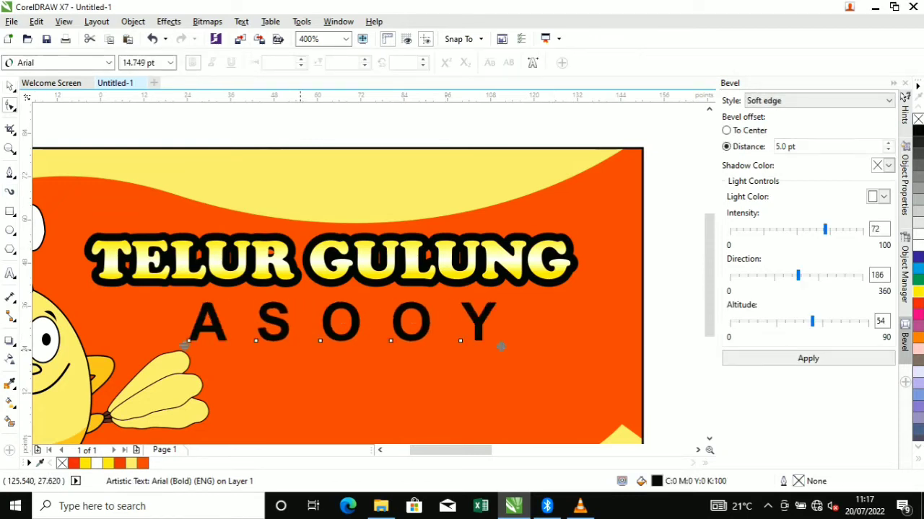
{"action": "key", "text": "space"}
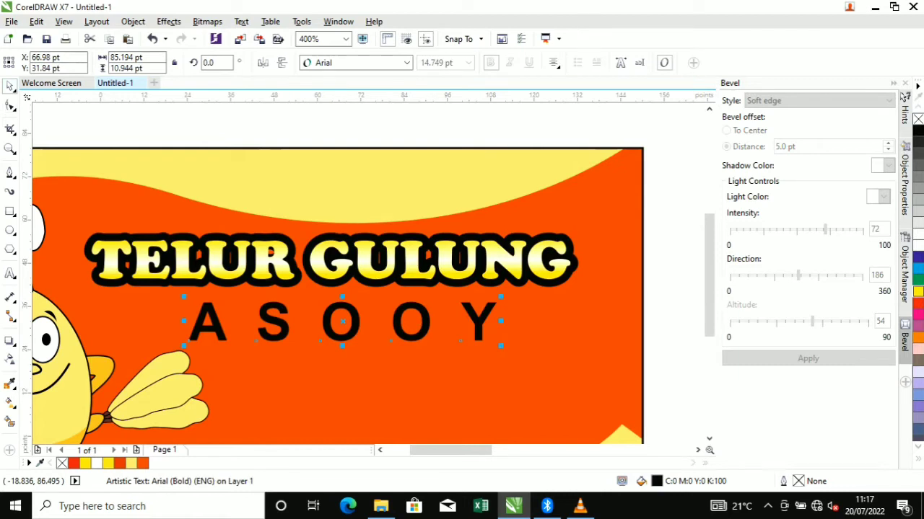
{"action": "left_click", "coordinate": [918, 291]}
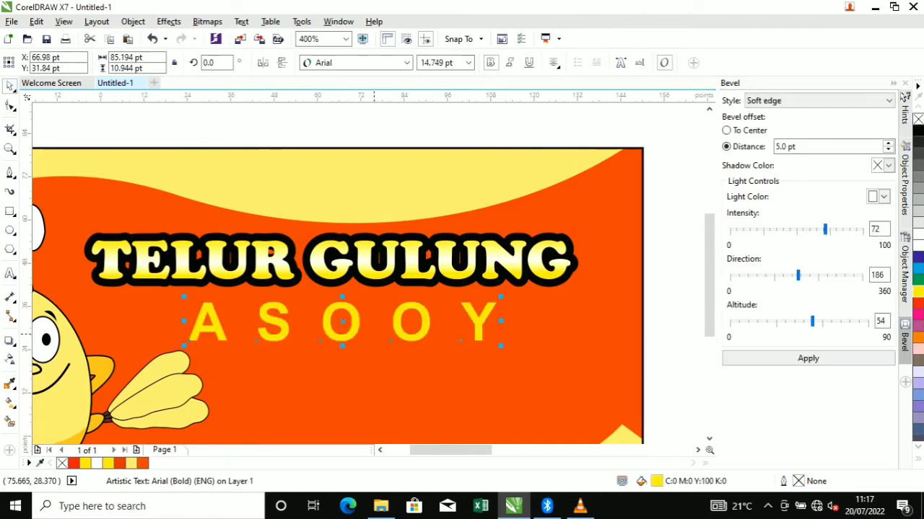
Give ASOOY a 4 mm black outline with rounded corners and round line caps, placed behind the fill and scaled with the object
{"action": "key", "text": "F12"}
{"action": "key", "text": "alt+Down"}
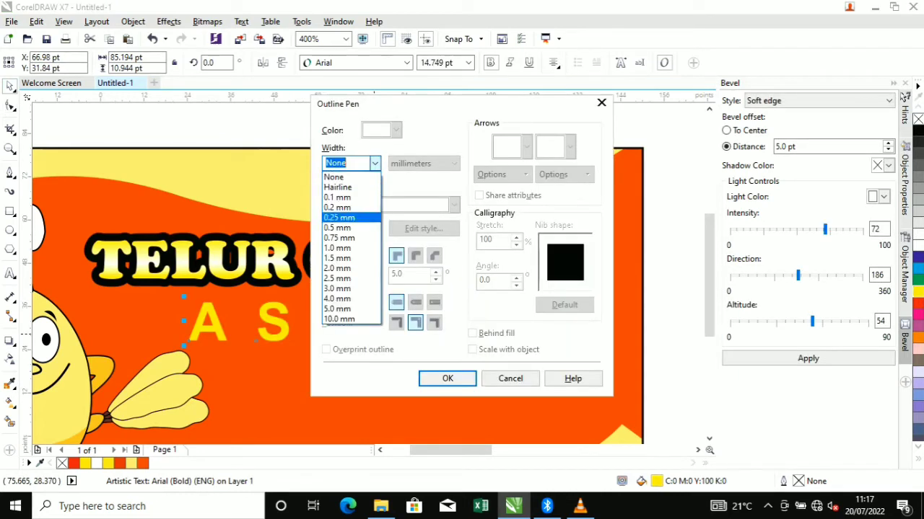
{"action": "key", "text": "Up"}
{"action": "key", "text": "Return"}
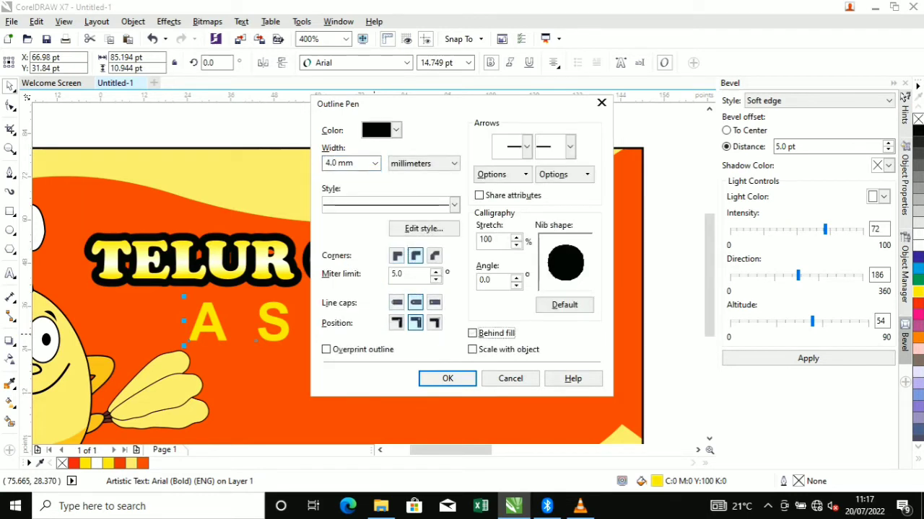
{"action": "left_click", "coordinate": [447, 378]}
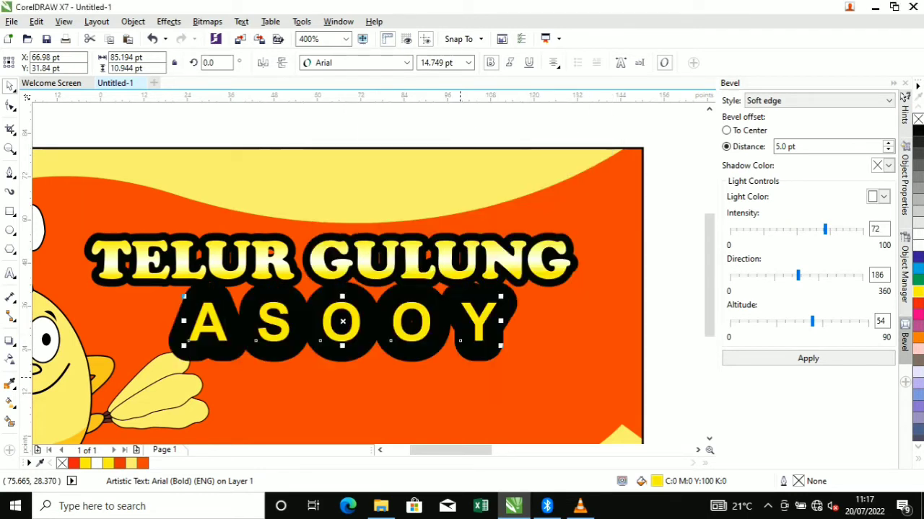
Change the font of the ASOOY text to Eras Bold ITC
{"action": "left_click", "coordinate": [407, 62]}
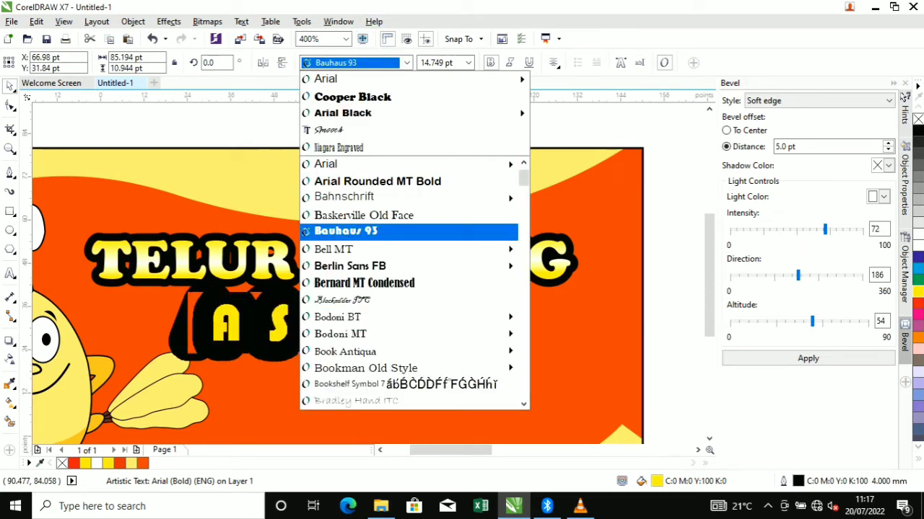
{"action": "key", "text": "Down"}
{"action": "key", "text": "Down"}
{"action": "key", "text": "Down"}
{"action": "key", "text": "Down"}
{"action": "key", "text": "Down"}
{"action": "key", "text": "Down"}
{"action": "key", "text": "Down"}
{"action": "key", "text": "Down"}
{"action": "key", "text": "Down"}
{"action": "key", "text": "Down"}
{"action": "key", "text": "Down"}
{"action": "key", "text": "Down"}
{"action": "key", "text": "Down"}
{"action": "key", "text": "Down"}
{"action": "key", "text": "Down"}
{"action": "key", "text": "Down"}
{"action": "key", "text": "Down"}
{"action": "key", "text": "Down"}
{"action": "key", "text": "Down"}
{"action": "key", "text": "Down"}
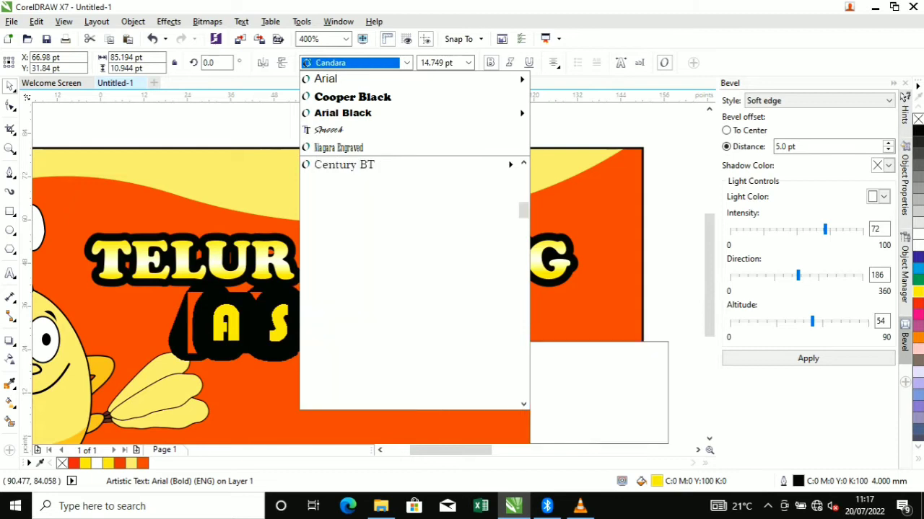
{"action": "key", "text": "Down"}
{"action": "key", "text": "Down"}
{"action": "key", "text": "Down"}
{"action": "key", "text": "Down"}
{"action": "key", "text": "Down"}
{"action": "key", "text": "Down"}
{"action": "key", "text": "Down"}
{"action": "key", "text": "Down"}
{"action": "key", "text": "Down"}
{"action": "key", "text": "Down"}
{"action": "key", "text": "Down"}
{"action": "key", "text": "Down"}
{"action": "key", "text": "Down"}
{"action": "key", "text": "Down"}
{"action": "key", "text": "Down"}
{"action": "key", "text": "Down"}
{"action": "key", "text": "Down"}
{"action": "key", "text": "Down"}
{"action": "key", "text": "Down"}
{"action": "key", "text": "Down"}
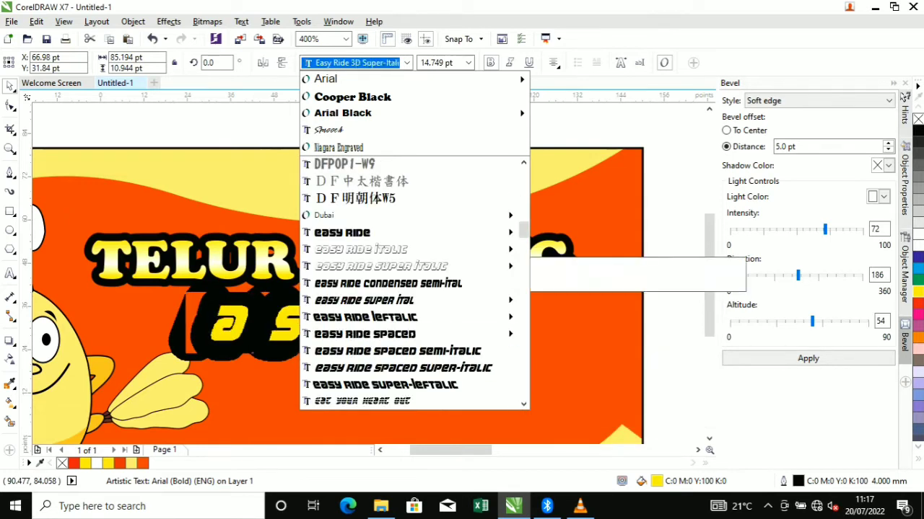
{"action": "key", "text": "Down"}
{"action": "key", "text": "Down"}
{"action": "key", "text": "Down"}
{"action": "key", "text": "Down"}
{"action": "key", "text": "Down"}
{"action": "key", "text": "Down"}
{"action": "key", "text": "Down"}
{"action": "key", "text": "Down"}
{"action": "key", "text": "Down"}
{"action": "key", "text": "Down"}
{"action": "key", "text": "Down"}
{"action": "key", "text": "Down"}
{"action": "key", "text": "Down"}
{"action": "key", "text": "Down"}
{"action": "key", "text": "Down"}
{"action": "key", "text": "Down"}
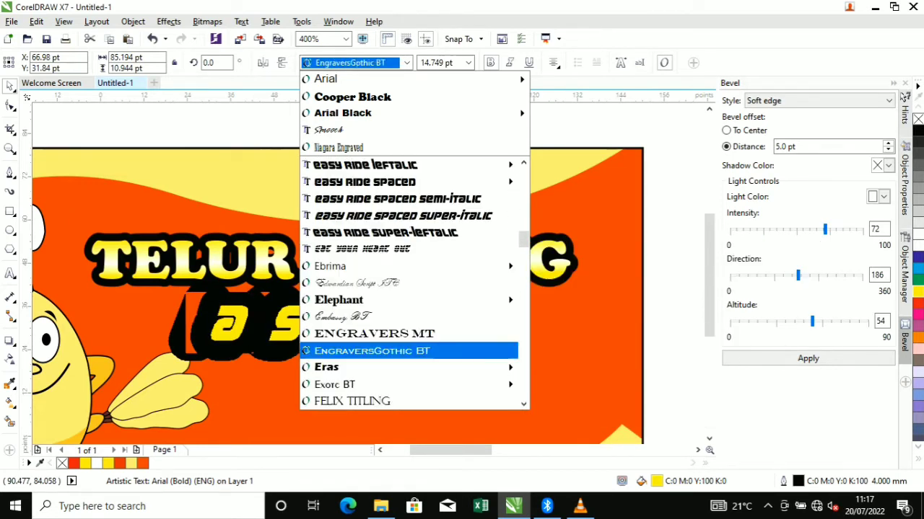
{"action": "key", "text": "Up"}
{"action": "key", "text": "Up"}
{"action": "key", "text": "Up"}
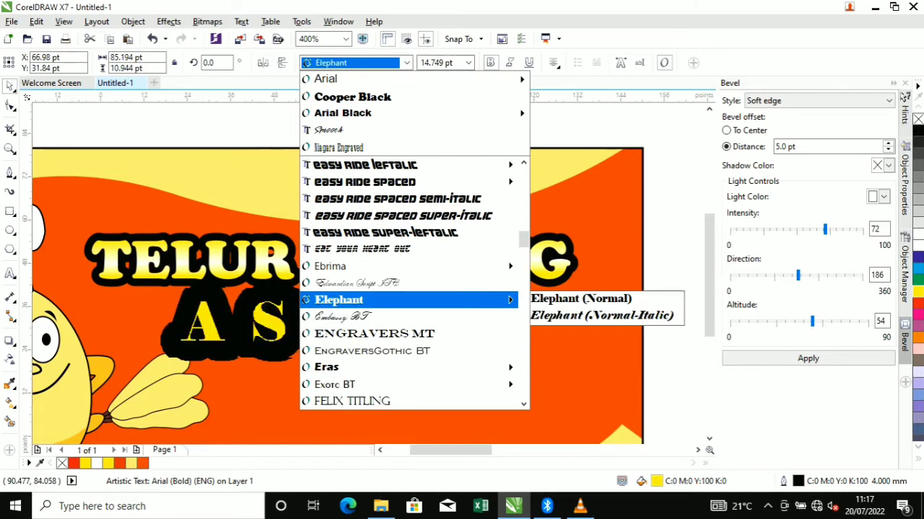
{"action": "key", "text": "Down"}
{"action": "key", "text": "Down"}
{"action": "key", "text": "Down"}
{"action": "key", "text": "Down"}
{"action": "key", "text": "Return"}
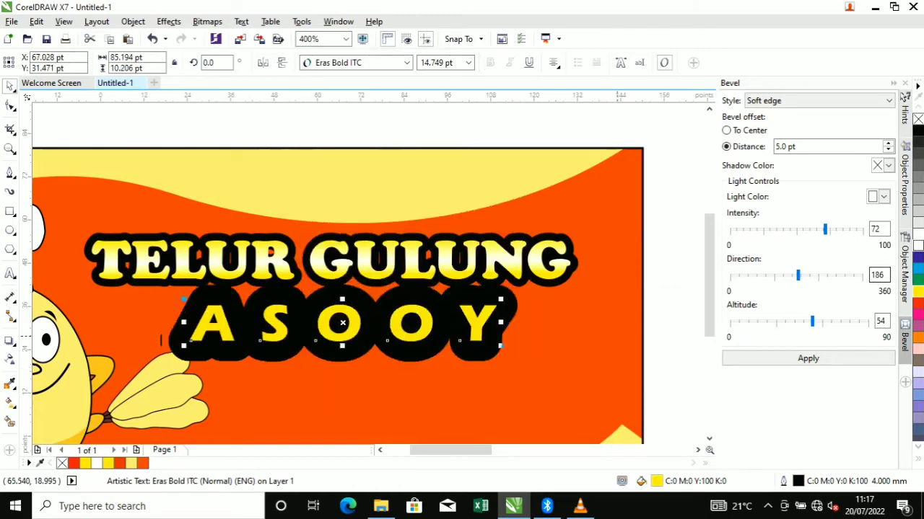
Set the ASOOY text's outline width to 1 mm
{"action": "key", "text": "F12"}
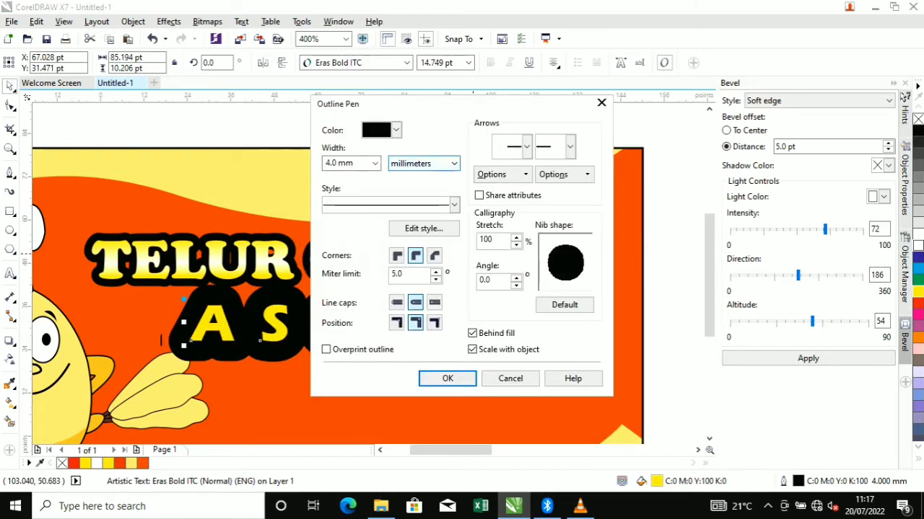
{"action": "left_click", "coordinate": [374, 164]}
{"action": "key", "text": "Up"}
{"action": "key", "text": "Up"}
{"action": "key", "text": "Return"}
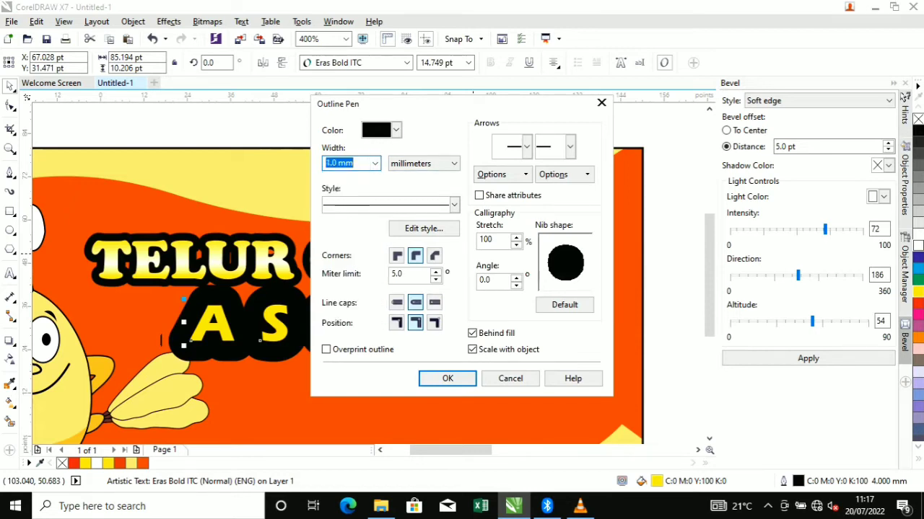
{"action": "key", "text": "Return"}
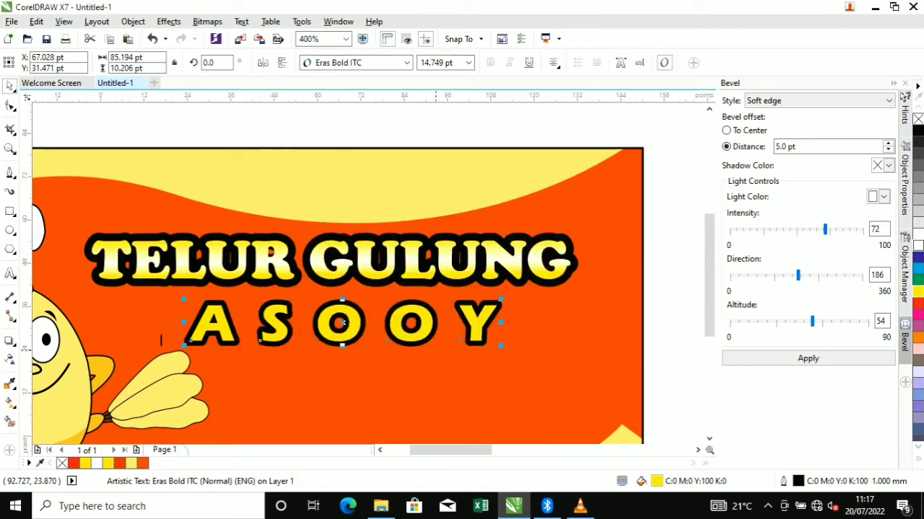
Set the ASOOY text's outline width to 1.5 mm
{"action": "key", "text": "F12"}
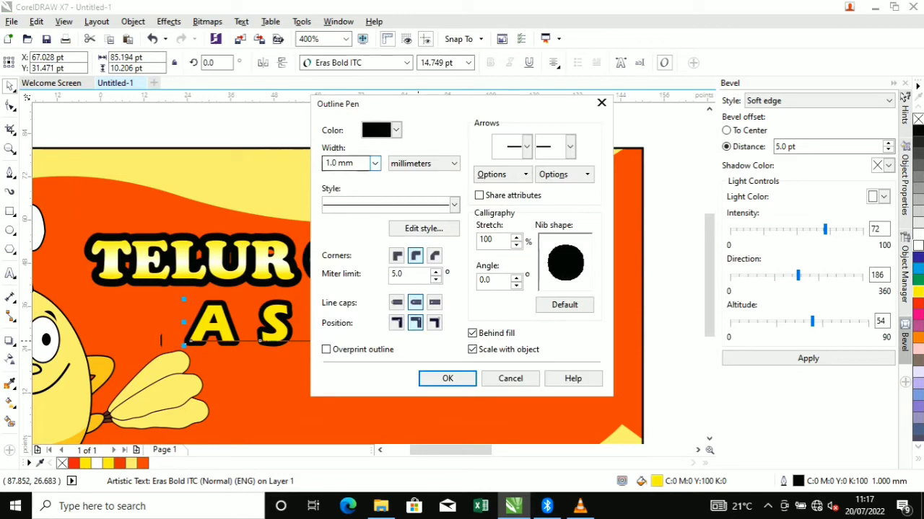
{"action": "left_click", "coordinate": [374, 164]}
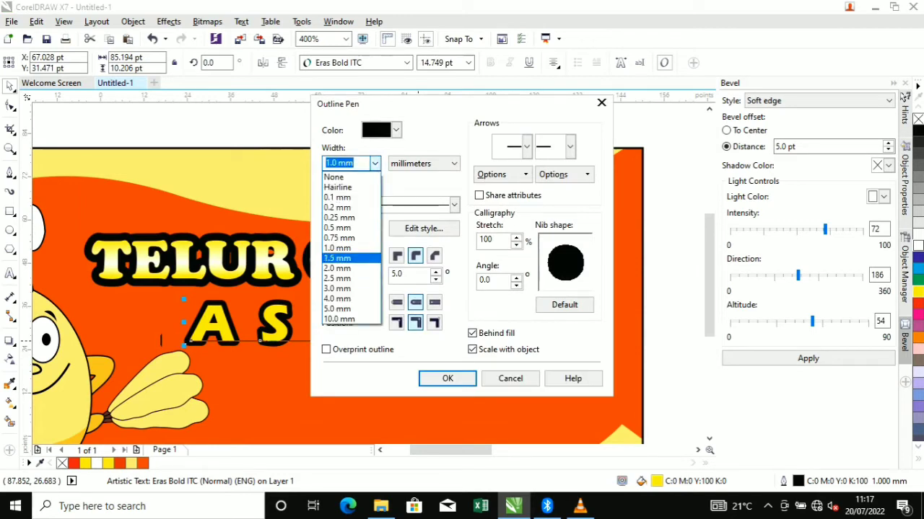
{"action": "key", "text": "Return"}
{"action": "key", "text": "Return"}
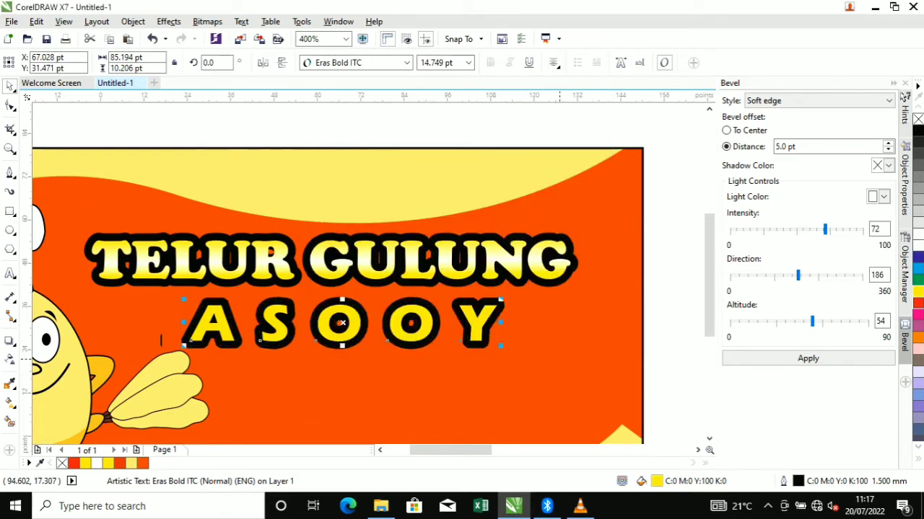
Recolour the ASOOY text with a red fill (C0 M100 Y100 K0) and a white outline
{"action": "right_click", "coordinate": [918, 303]}
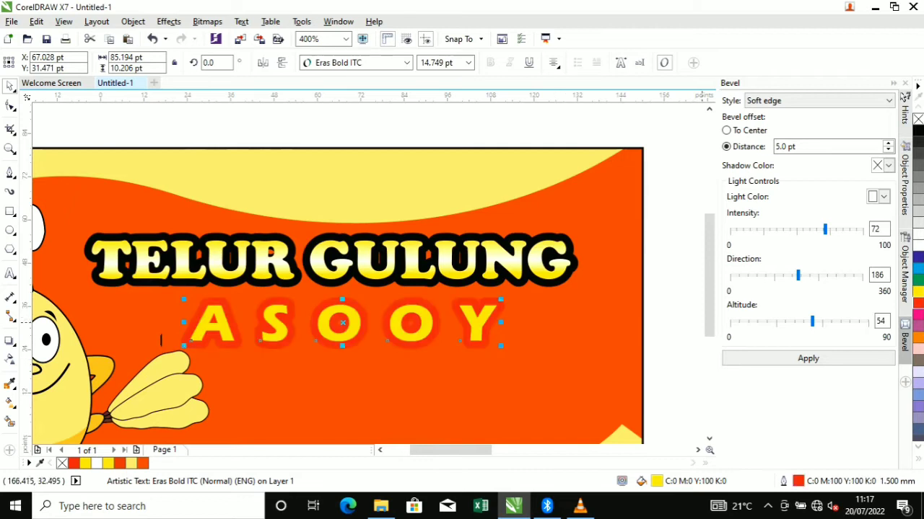
{"action": "key", "text": "ctrl+z"}
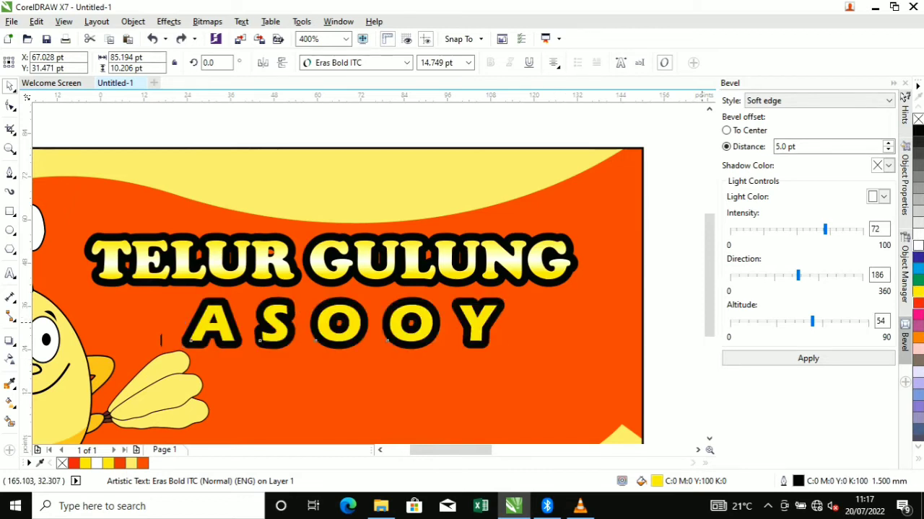
{"action": "right_click", "coordinate": [918, 245]}
{"action": "left_click", "coordinate": [918, 315]}
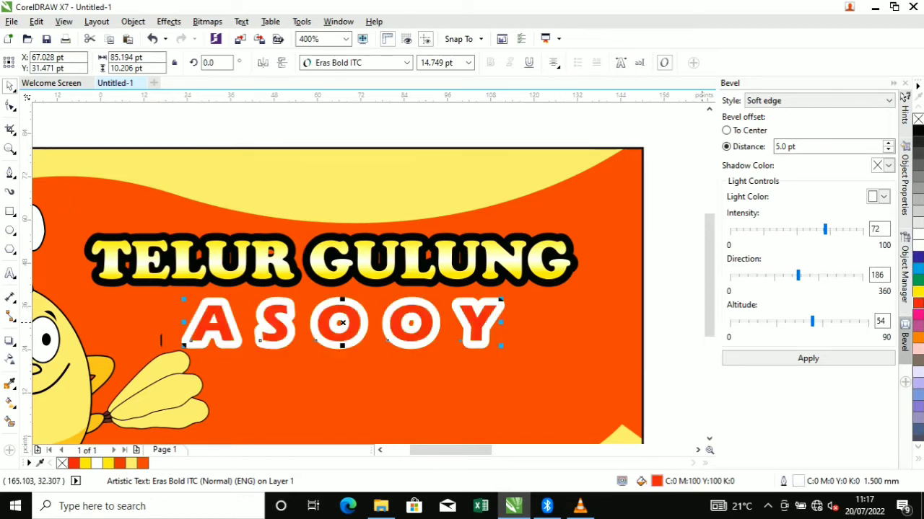
Create an all-black copy of ASOOY offset slightly down and to the right, arranged behind the red lettering as a shadow
{"action": "scroll", "coordinate": [275, 327], "scroll_direction": "up", "scroll_amount": 1}
{"action": "left_click_drag", "start_coordinate": [409, 317], "coordinate": [426, 332]}
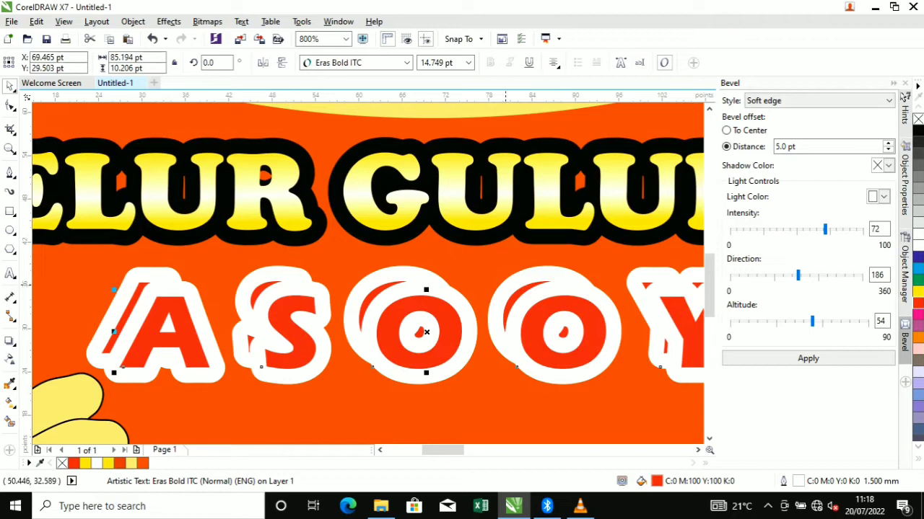
{"action": "left_click", "coordinate": [918, 130]}
{"action": "right_click", "coordinate": [918, 130]}
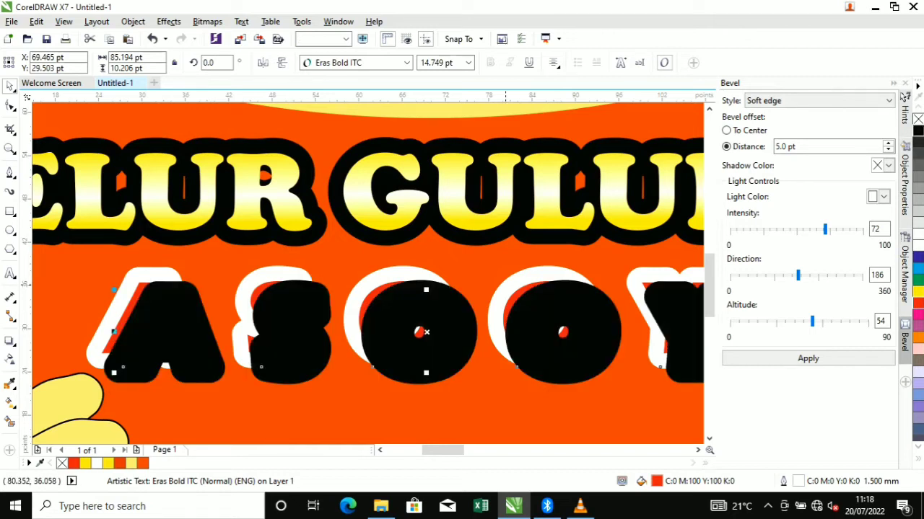
{"action": "left_click", "coordinate": [264, 281]}
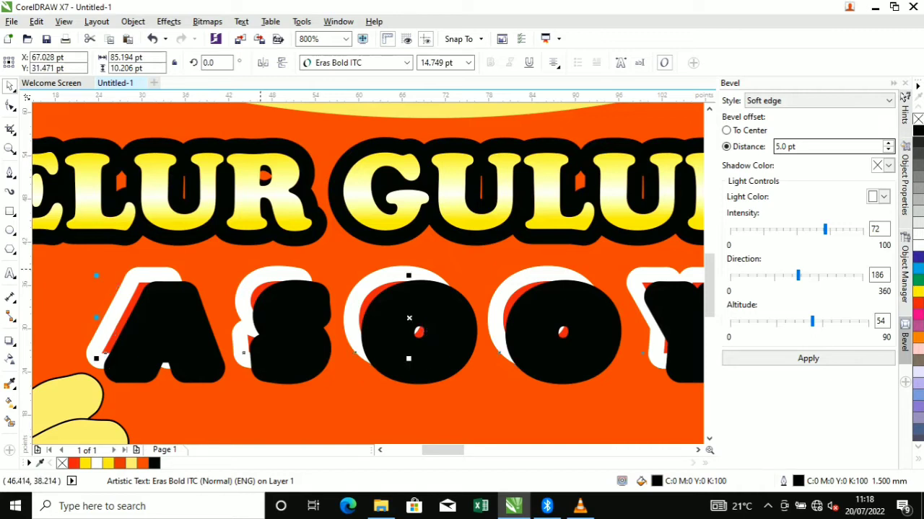
{"action": "key", "text": "ctrl+z"}
{"action": "scroll", "coordinate": [264, 279], "scroll_direction": "down", "scroll_amount": 2}
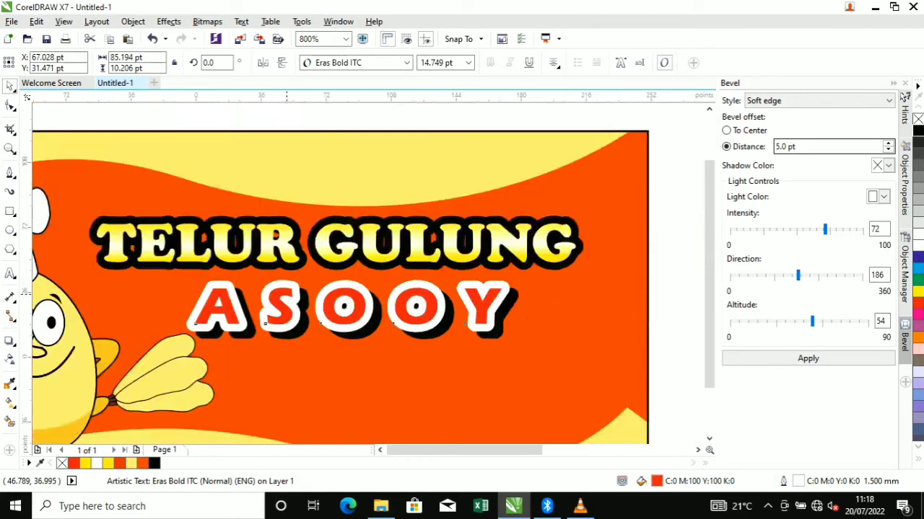
Select the TELUR GULUNG and ASOOY lettering with its shadow and move it all up into the banner's upper part
{"action": "left_click_drag", "start_coordinate": [281, 325], "coordinate": [170, 329]}
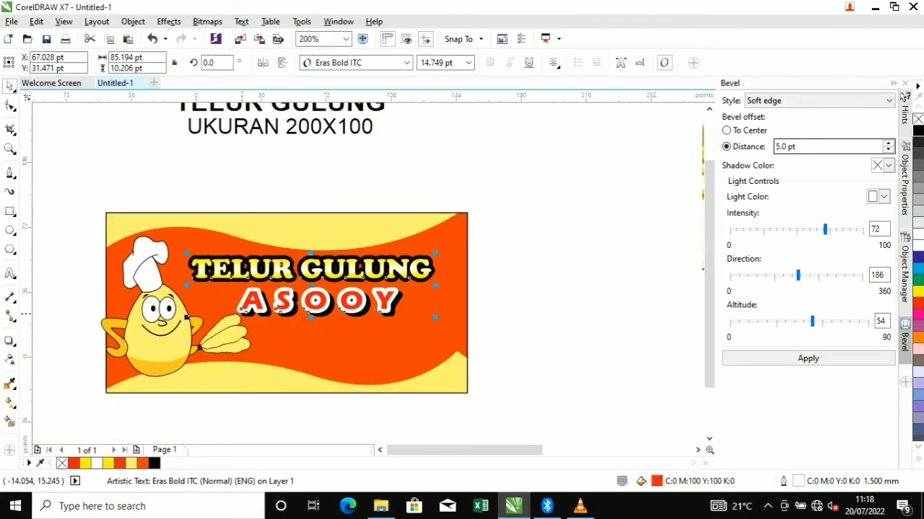
{"action": "scroll", "coordinate": [315, 274], "scroll_direction": "up", "scroll_amount": 1}
{"action": "left_click_drag", "start_coordinate": [316, 272], "coordinate": [322, 233]}
{"action": "scroll", "coordinate": [321, 233], "scroll_direction": "down", "scroll_amount": 1}
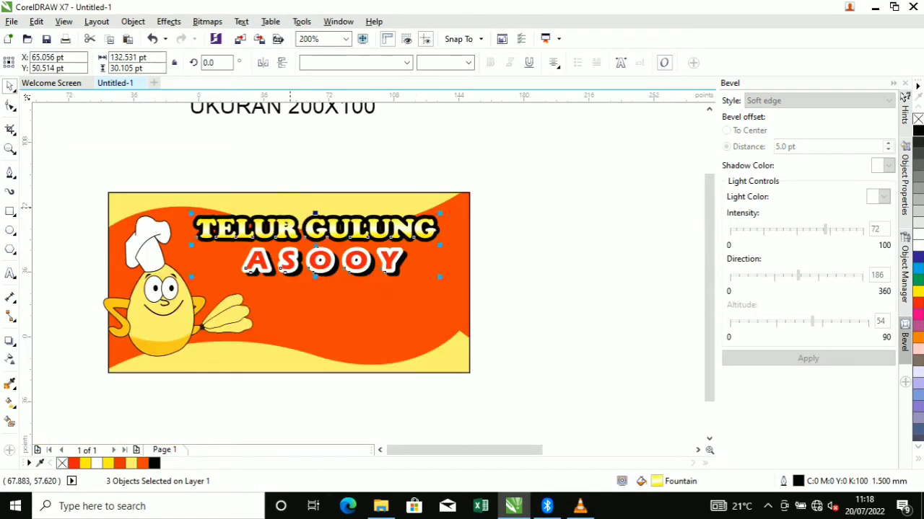
Open the banner background's PowerClip contents, rotate the upper yellow wave about 12.7° counterclockwise and shift it up and to the left
{"action": "left_click", "coordinate": [314, 207]}
{"action": "left_click", "coordinate": [158, 203]}
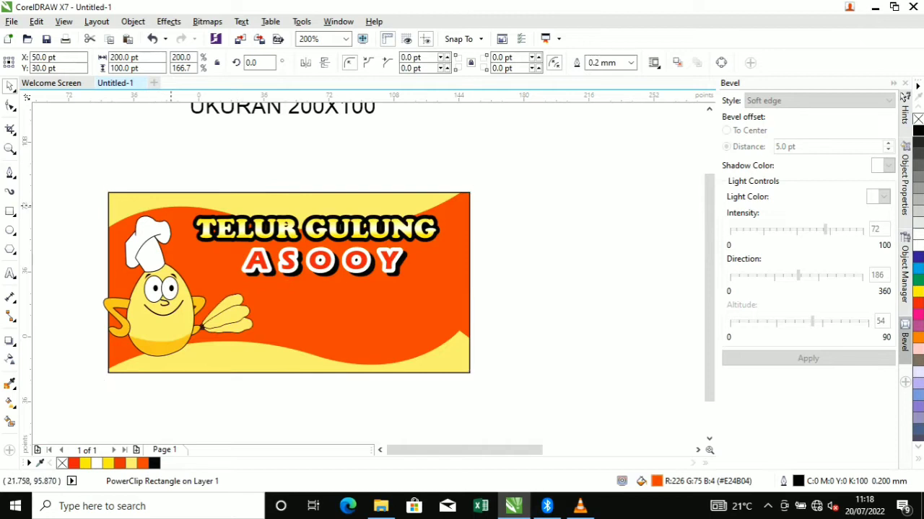
{"action": "left_click", "coordinate": [289, 283]}
{"action": "left_click", "coordinate": [253, 393]}
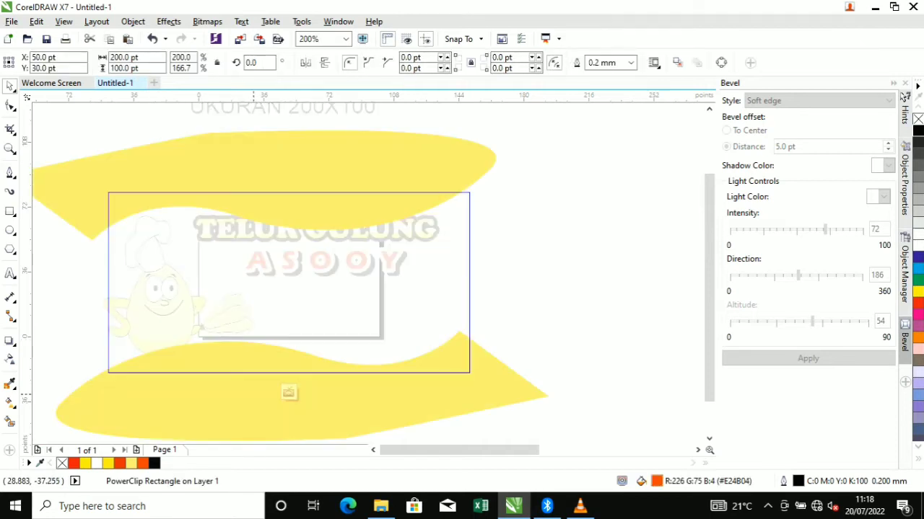
{"action": "left_click", "coordinate": [360, 196]}
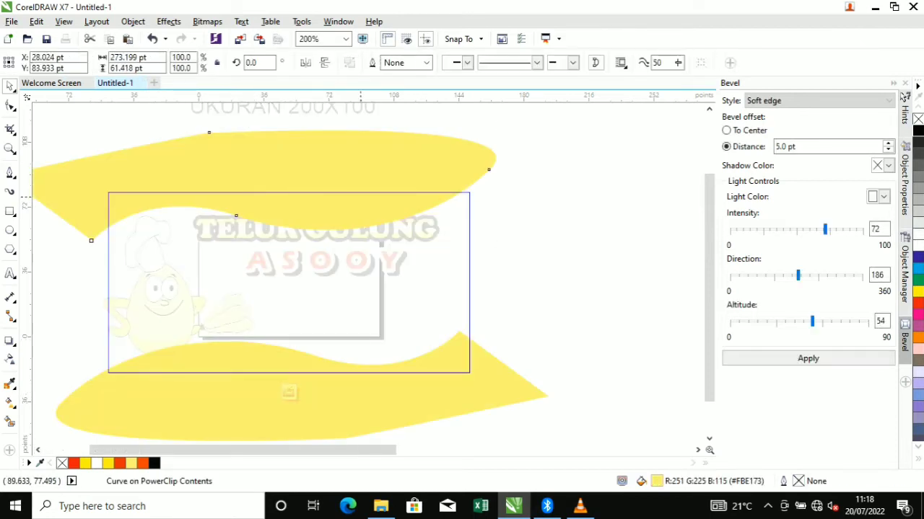
{"action": "left_click_drag", "start_coordinate": [360, 197], "coordinate": [341, 186]}
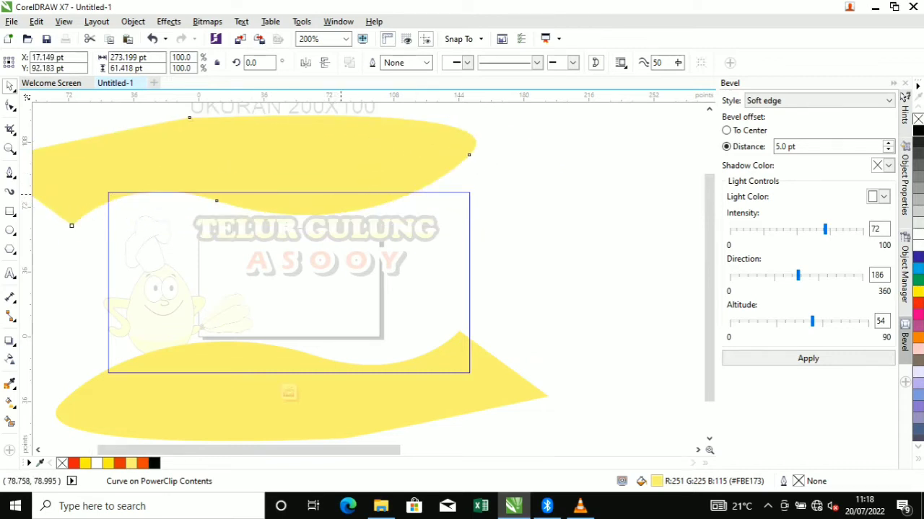
{"action": "left_click_drag", "start_coordinate": [481, 231], "coordinate": [510, 173]}
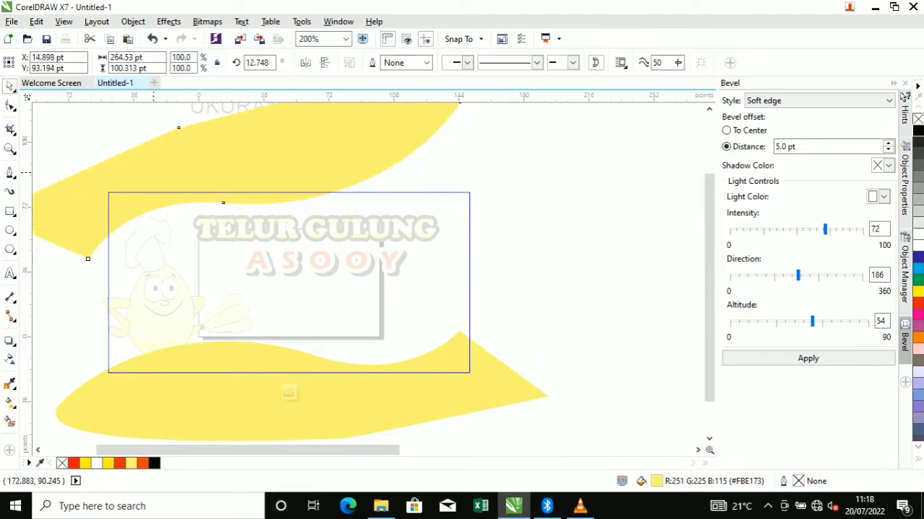
{"action": "mouse_move", "coordinate": [153, 173]}
{"action": "left_mouse_down"}
{"action": "mouse_move", "coordinate": [162, 178]}
{"action": "mouse_move", "coordinate": [151, 163]}
{"action": "mouse_move", "coordinate": [141, 177]}
{"action": "left_mouse_up"}
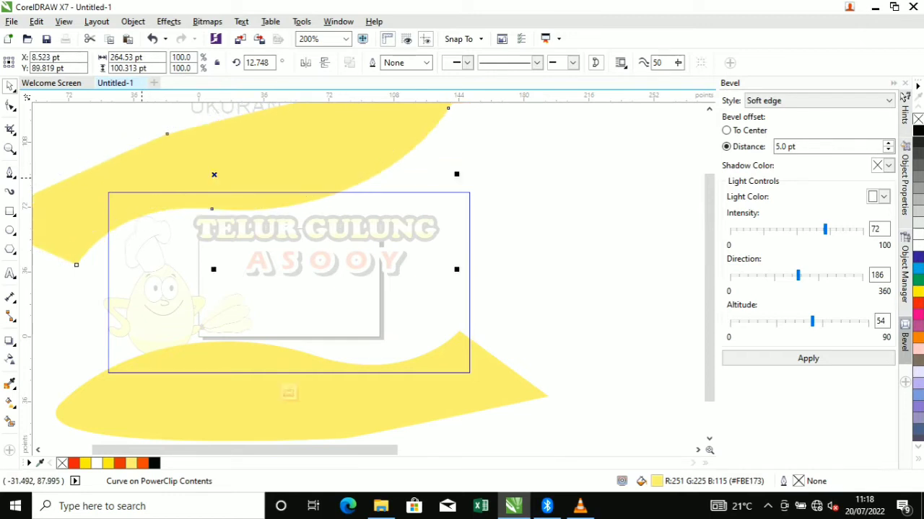
Edit the banner background's PowerClip contents to shift the lower yellow wave about 23 pt to the right
{"action": "left_click", "coordinate": [289, 391]}
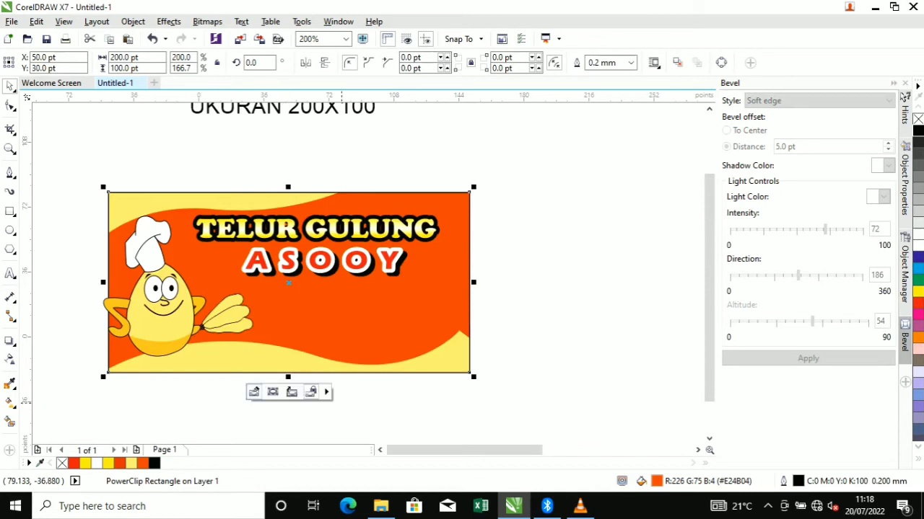
{"action": "left_click", "coordinate": [253, 392]}
{"action": "left_click", "coordinate": [217, 371]}
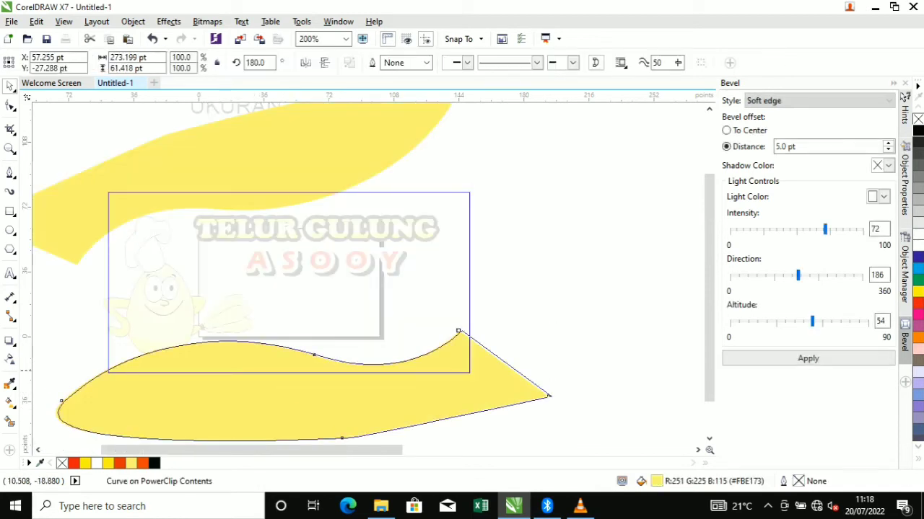
{"action": "left_click_drag", "start_coordinate": [217, 369], "coordinate": [259, 371]}
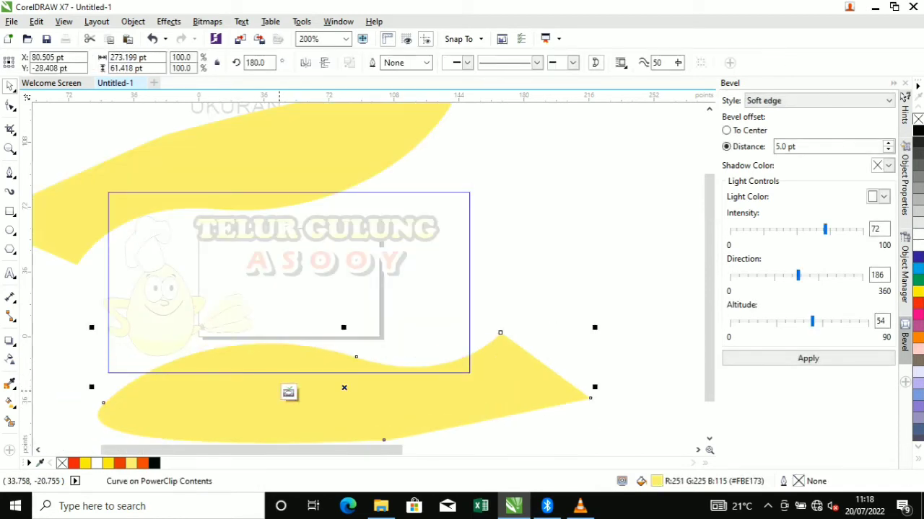
{"action": "left_click", "coordinate": [288, 391]}
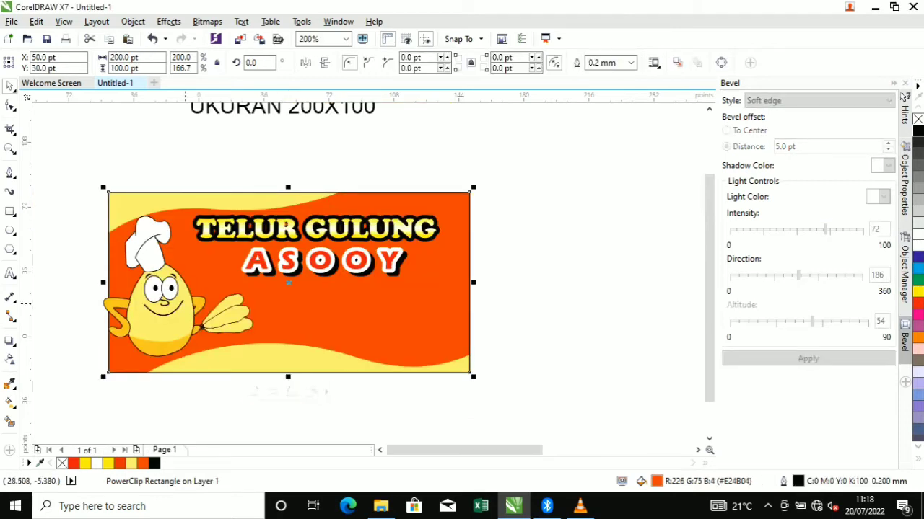
Shrink the egg chef mascot to about 76 x 72 pt and move it slightly down and to the right, inside the banner
{"action": "left_click", "coordinate": [181, 303]}
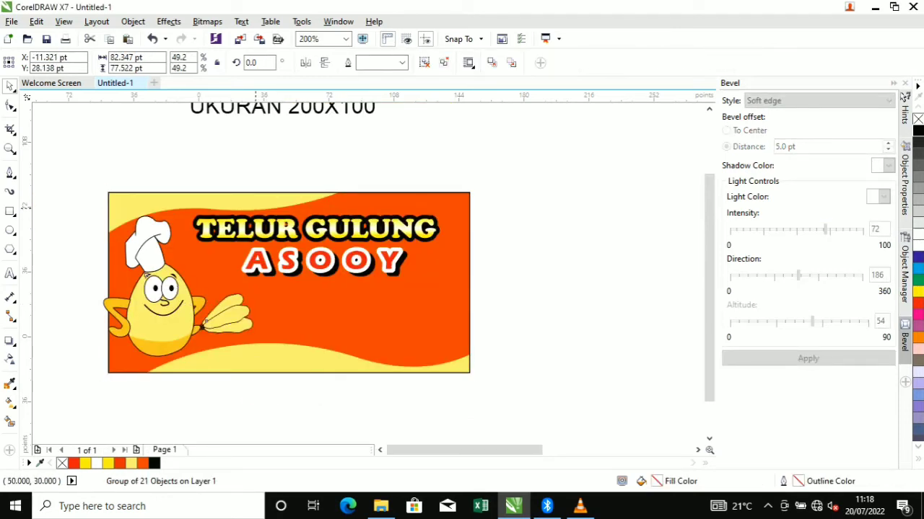
{"action": "left_click_drag", "start_coordinate": [256, 210], "coordinate": [247, 226]}
{"action": "left_click_drag", "start_coordinate": [179, 306], "coordinate": [186, 312]}
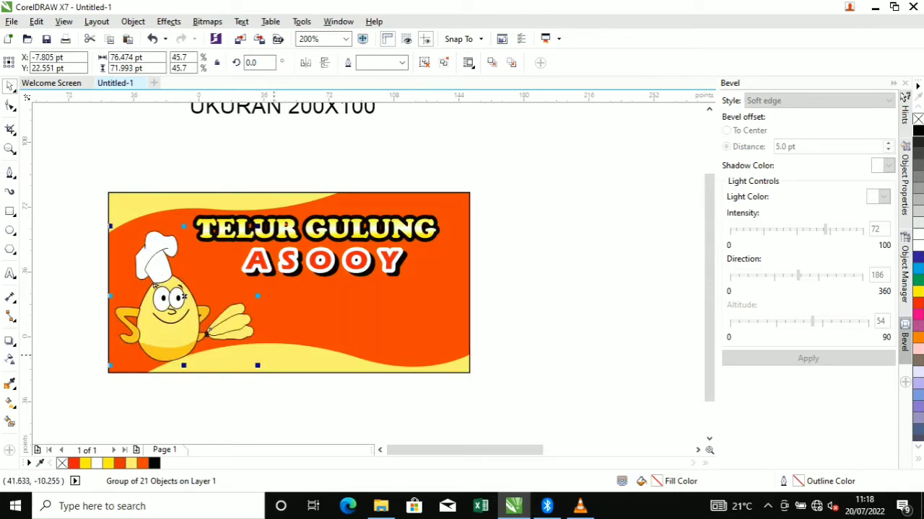
Reopen the background's PowerClip contents and shift the lower yellow wave about 18 pt further right and slightly up
{"action": "left_click", "coordinate": [273, 355]}
{"action": "left_click", "coordinate": [254, 390]}
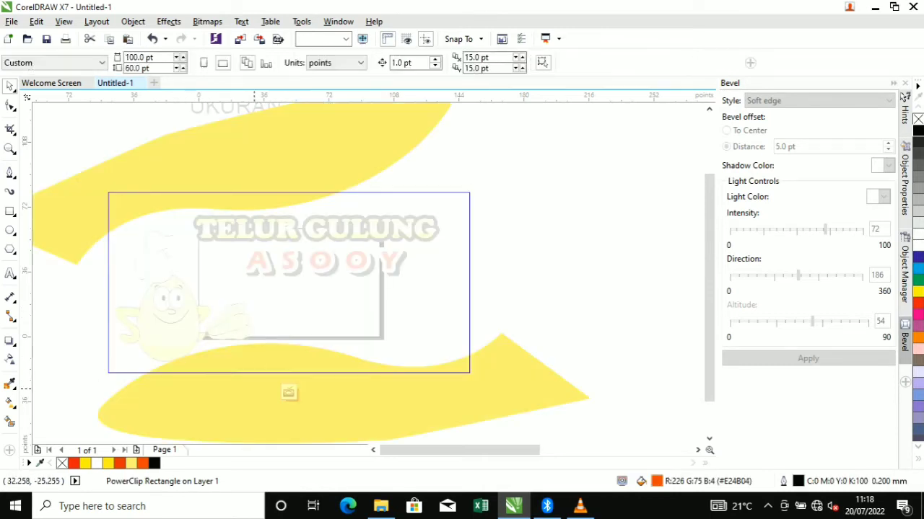
{"action": "left_click_drag", "start_coordinate": [197, 393], "coordinate": [249, 399]}
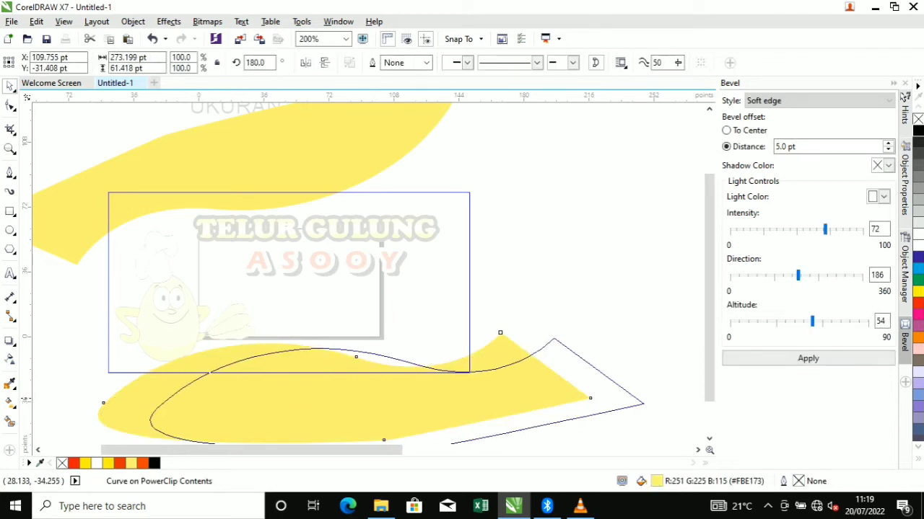
{"action": "left_click_drag", "start_coordinate": [311, 389], "coordinate": [290, 380]}
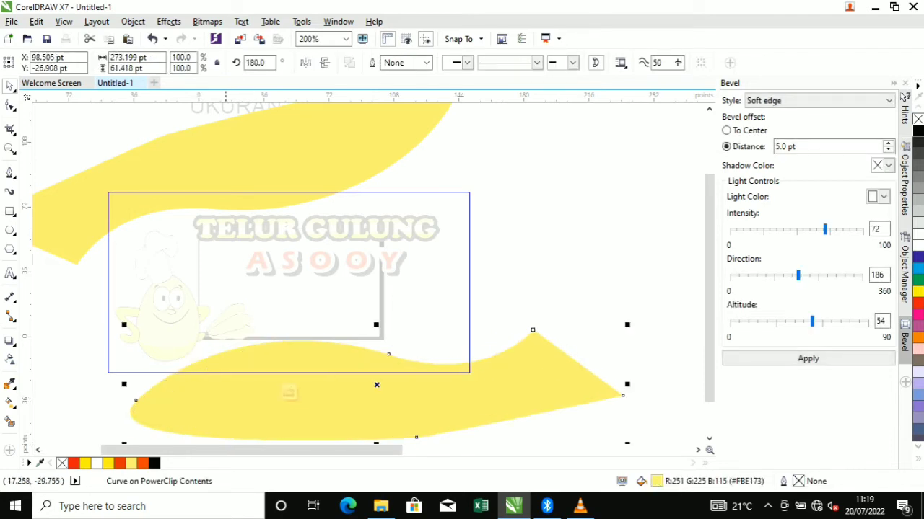
{"action": "left_click", "coordinate": [288, 392]}
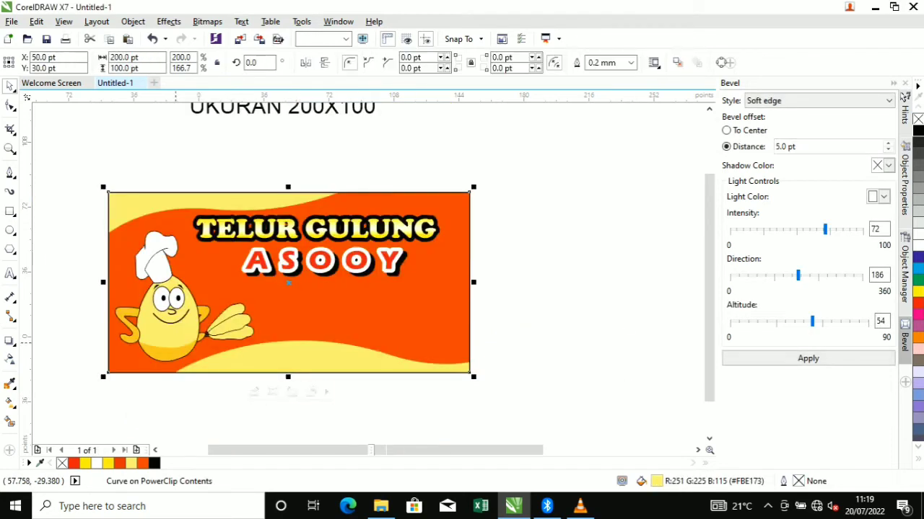
Move the egg chef mascot down and to the left into the banner's lower-left corner
{"action": "scroll", "coordinate": [171, 351], "scroll_direction": "up", "scroll_amount": 2}
{"action": "left_click_drag", "start_coordinate": [172, 324], "coordinate": [159, 339]}
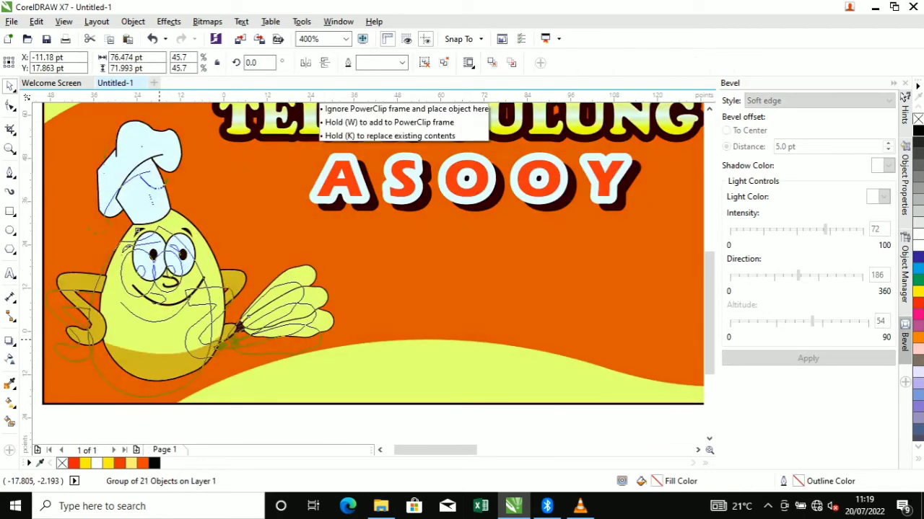
{"action": "left_click_drag", "start_coordinate": [184, 264], "coordinate": [182, 267]}
{"action": "scroll", "coordinate": [182, 267], "scroll_direction": "down", "scroll_amount": 2}
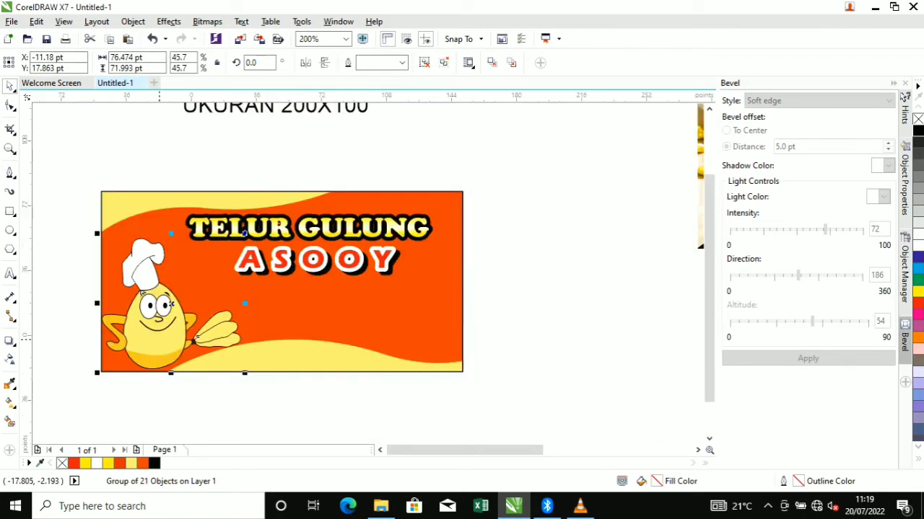
{"action": "left_click", "coordinate": [491, 272]}
Move the photo of the yellow egg-roll skewers closer to the banner, beside its right edge
{"action": "scroll", "coordinate": [492, 272], "scroll_direction": "down", "scroll_amount": 1}
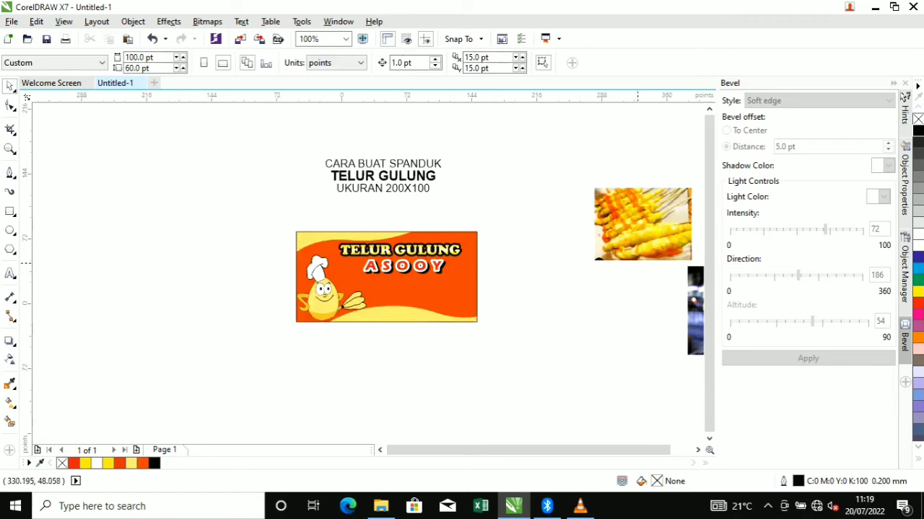
{"action": "left_click_drag", "start_coordinate": [637, 263], "coordinate": [356, 281]}
{"action": "left_click_drag", "start_coordinate": [368, 234], "coordinate": [281, 316]}
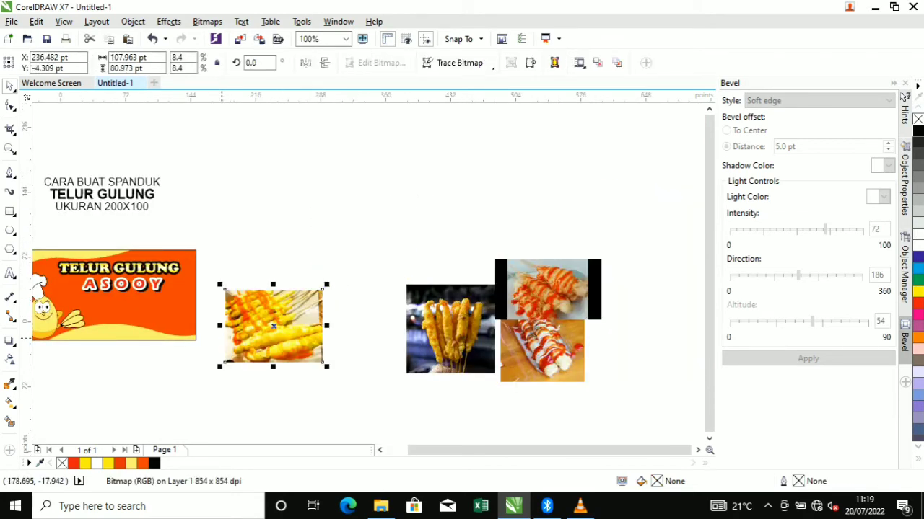
{"action": "left_click_drag", "start_coordinate": [221, 338], "coordinate": [372, 310]}
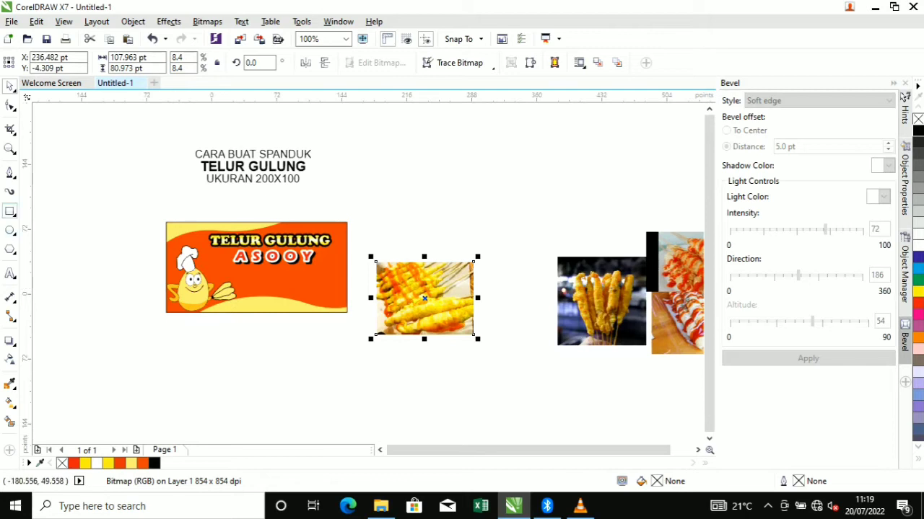
Draw a rectangle about 38 x 20 pt below the ASOOY lettering and round all its corners to 3 pt
{"action": "scroll", "coordinate": [257, 297], "scroll_direction": "up", "scroll_amount": 2}
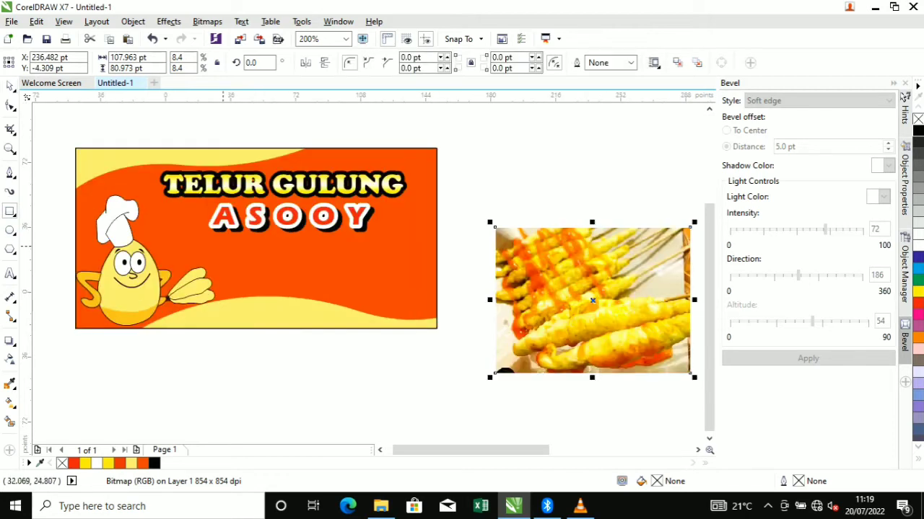
{"action": "left_click_drag", "start_coordinate": [285, 260], "coordinate": [292, 282]}
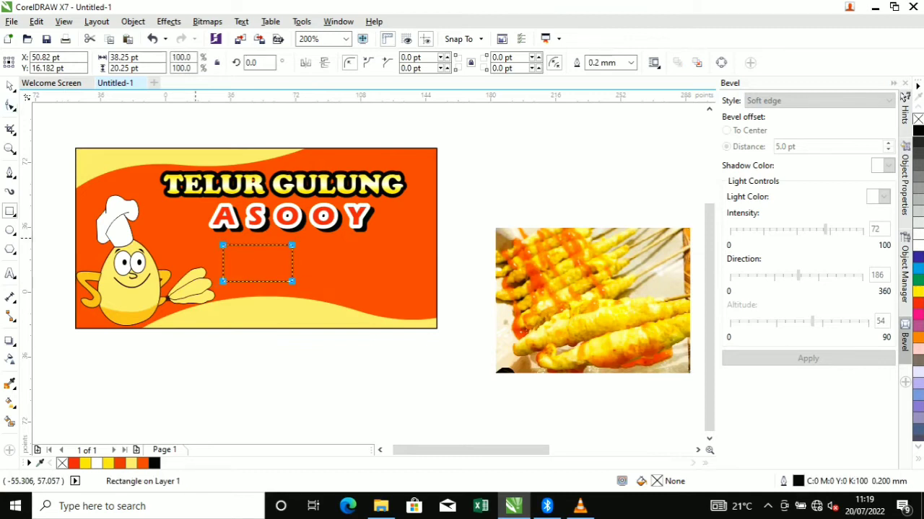
{"action": "scroll", "coordinate": [217, 248], "scroll_direction": "up", "scroll_amount": 4}
{"action": "left_click_drag", "start_coordinate": [238, 239], "coordinate": [262, 239]}
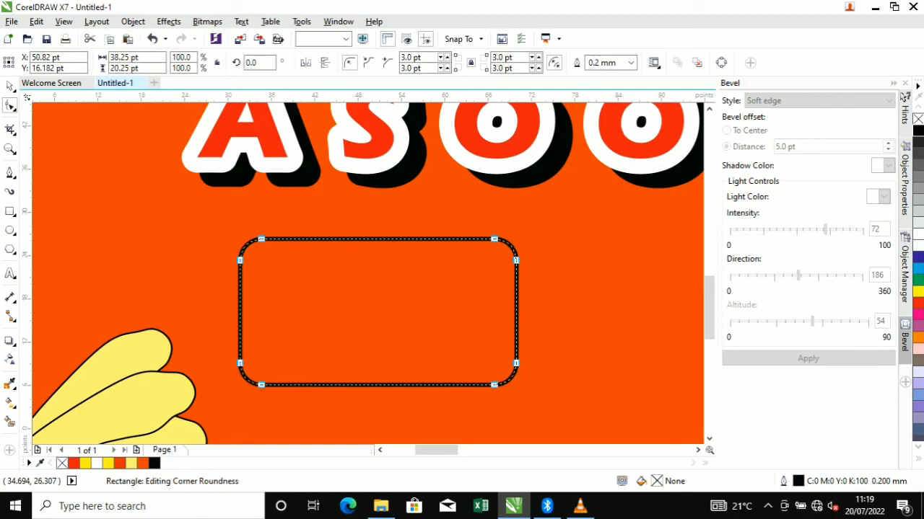
{"action": "key", "text": "space"}
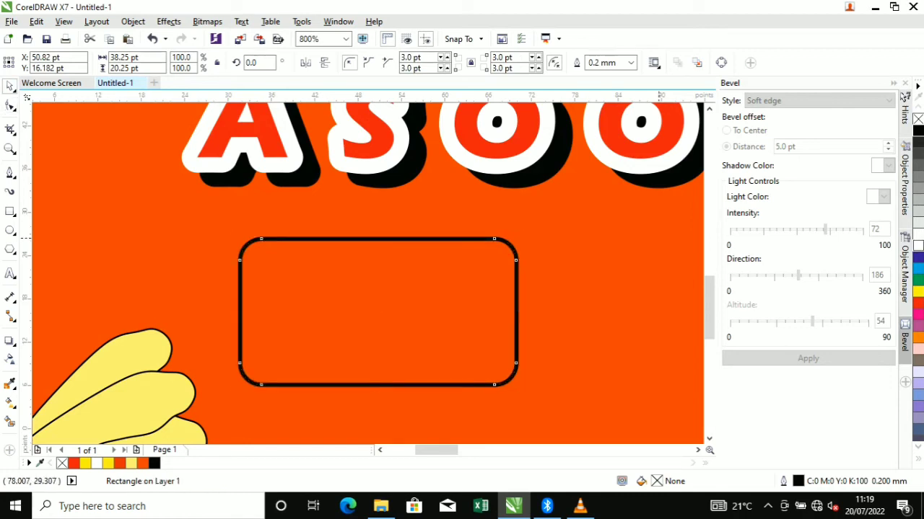
Give the rounded rectangle a white outline and duplicate it slightly down and to the right
{"action": "right_click", "coordinate": [918, 246]}
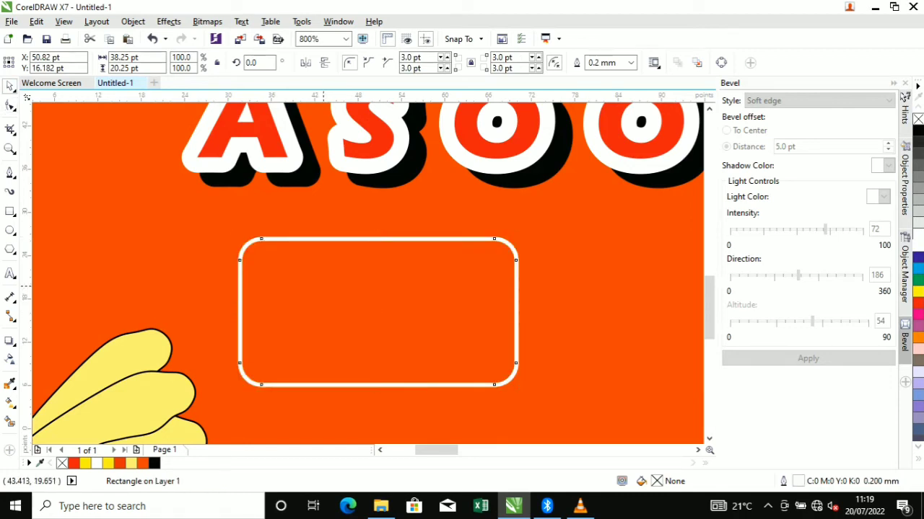
{"action": "left_click_drag", "start_coordinate": [323, 287], "coordinate": [328, 294]}
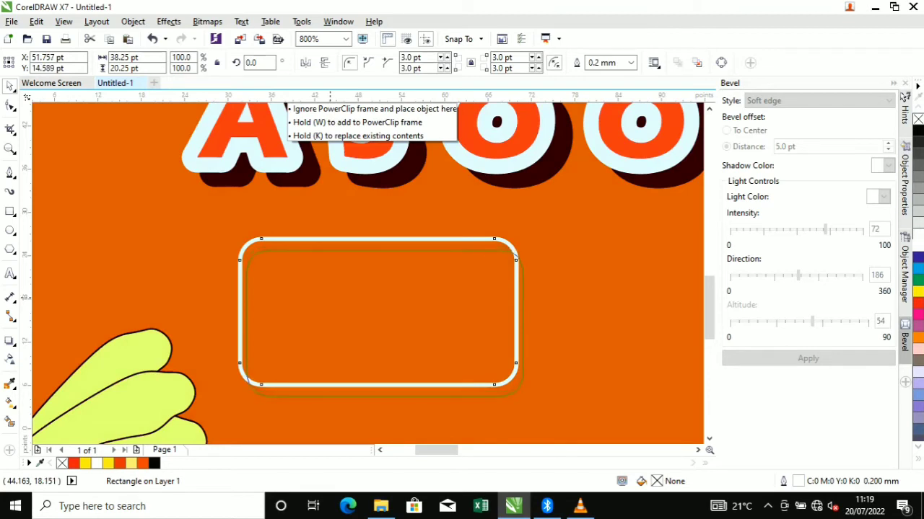
{"action": "right_click", "coordinate": [330, 298]}
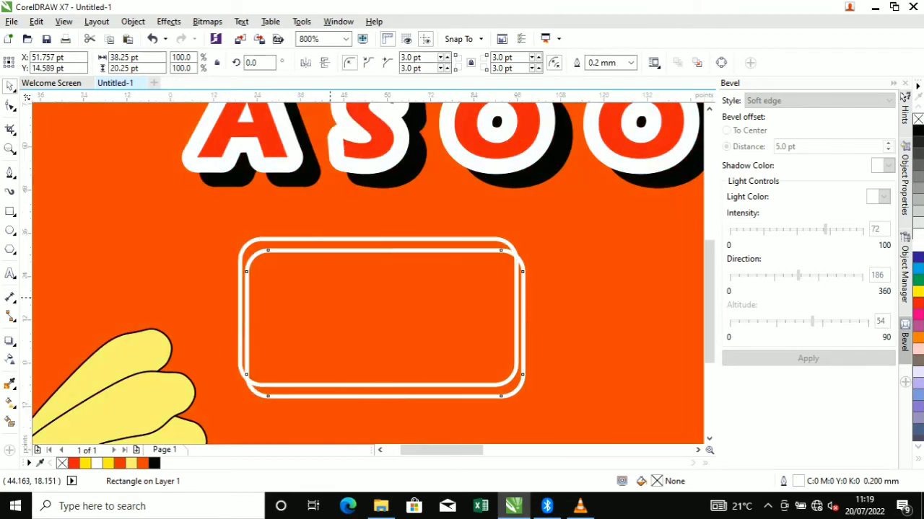
PowerClip the skewers photo inside the front rounded rectangle and scale it down to fit the frame
{"action": "scroll", "coordinate": [329, 298], "scroll_direction": "down", "scroll_amount": 2}
{"action": "left_click_drag", "start_coordinate": [328, 298], "coordinate": [181, 266]}
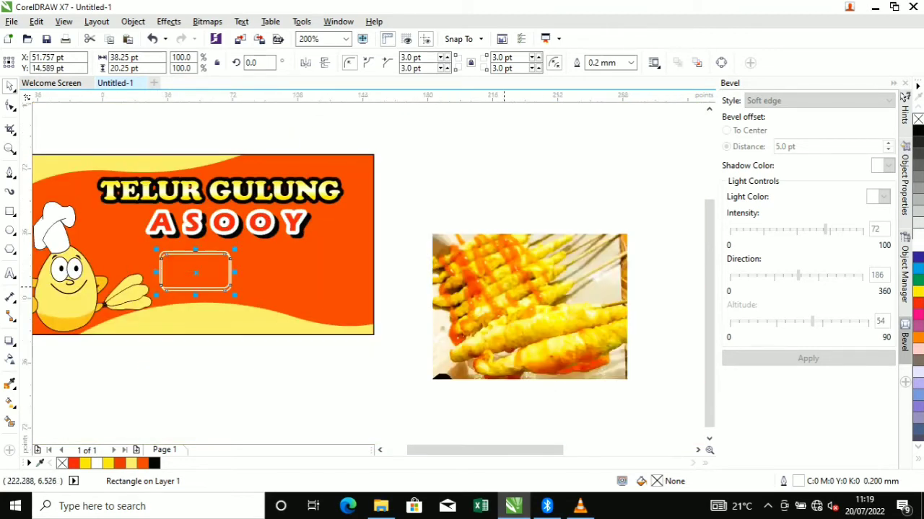
{"action": "right_click", "coordinate": [503, 287]}
{"action": "left_click", "coordinate": [562, 133]}
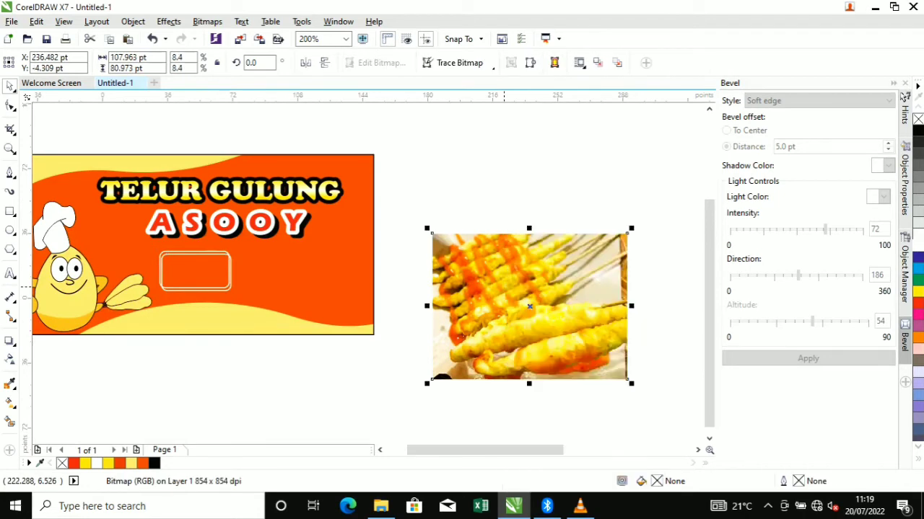
{"action": "left_click", "coordinate": [195, 273]}
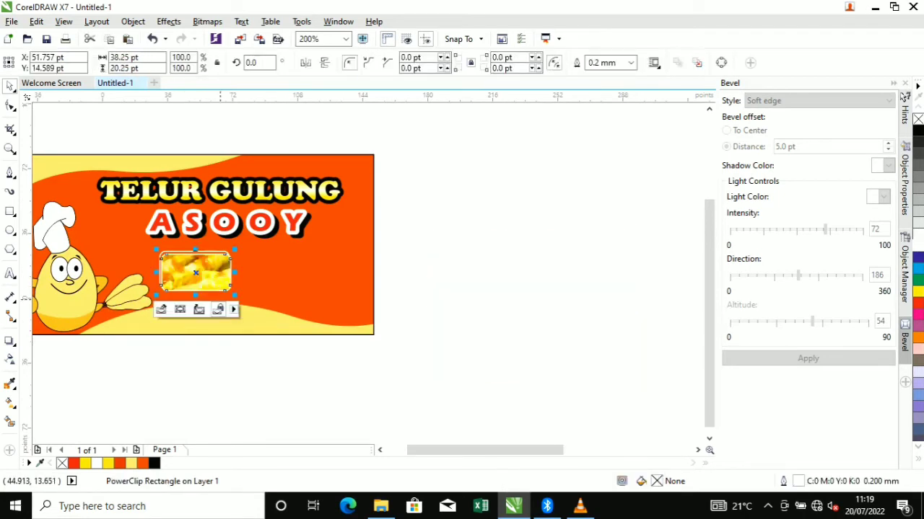
{"action": "left_click", "coordinate": [222, 308]}
{"action": "left_click", "coordinate": [297, 352]}
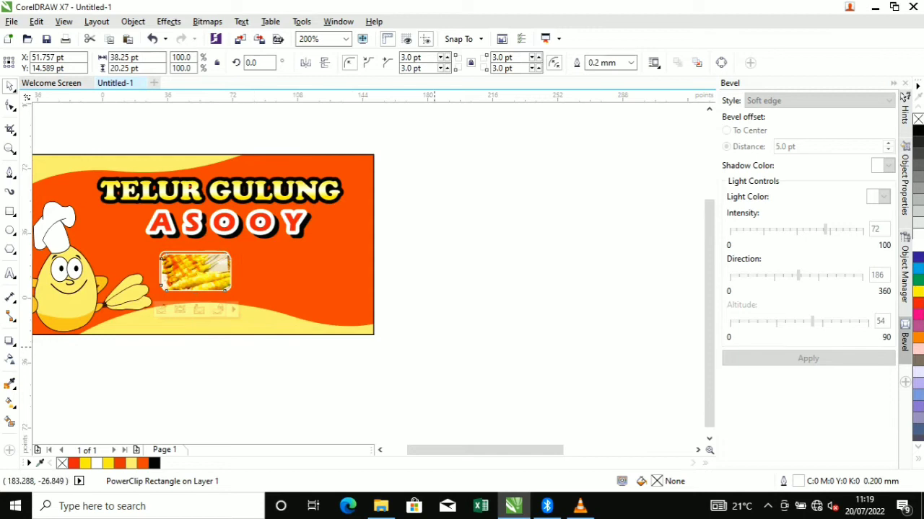
{"action": "left_click", "coordinate": [434, 347]}
Recolour the rear rounded rectangle behind the photo with a black fill and black outline (K100)
{"action": "scroll", "coordinate": [189, 273], "scroll_direction": "up", "scroll_amount": 1}
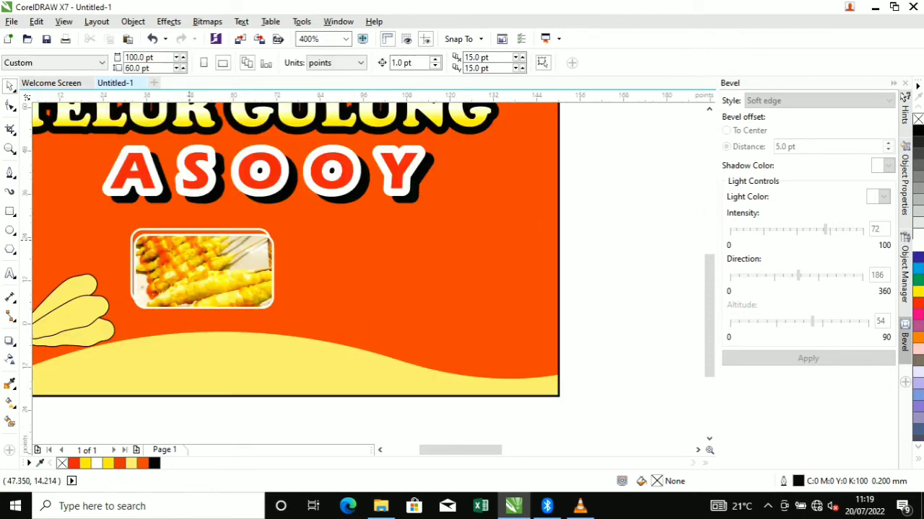
{"action": "left_click", "coordinate": [200, 268]}
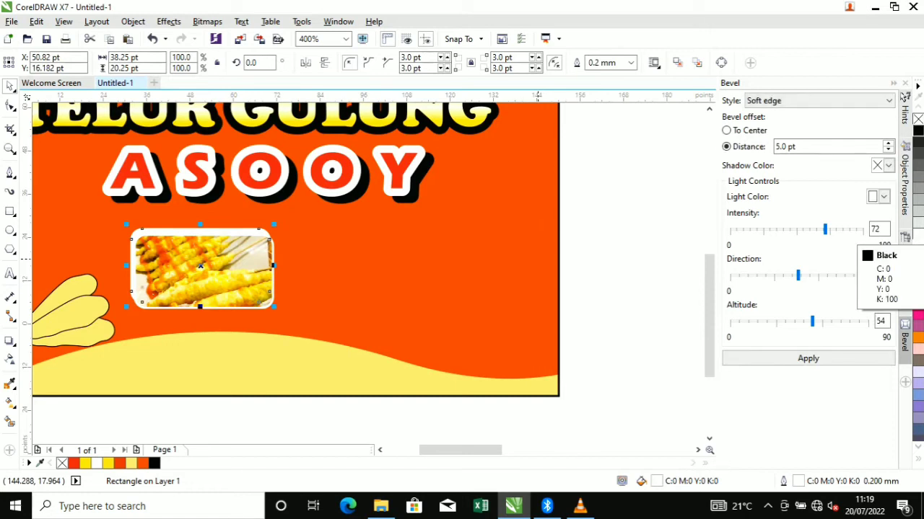
{"action": "left_click", "coordinate": [918, 131]}
{"action": "right_click", "coordinate": [918, 131]}
{"action": "left_click_drag", "start_coordinate": [417, 280], "coordinate": [588, 175]}
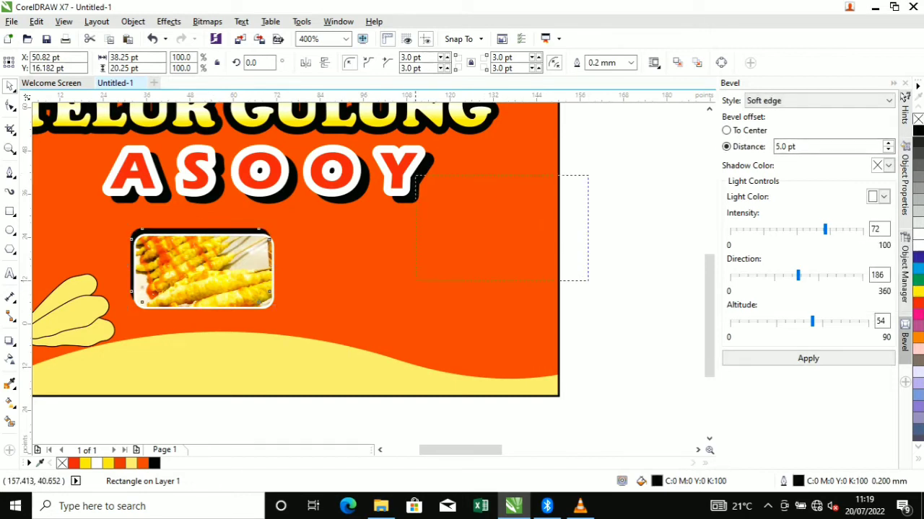
Move the black rounded rectangle slightly below and to the right of the framed photo as its shadow
{"action": "left_click", "coordinate": [135, 239]}
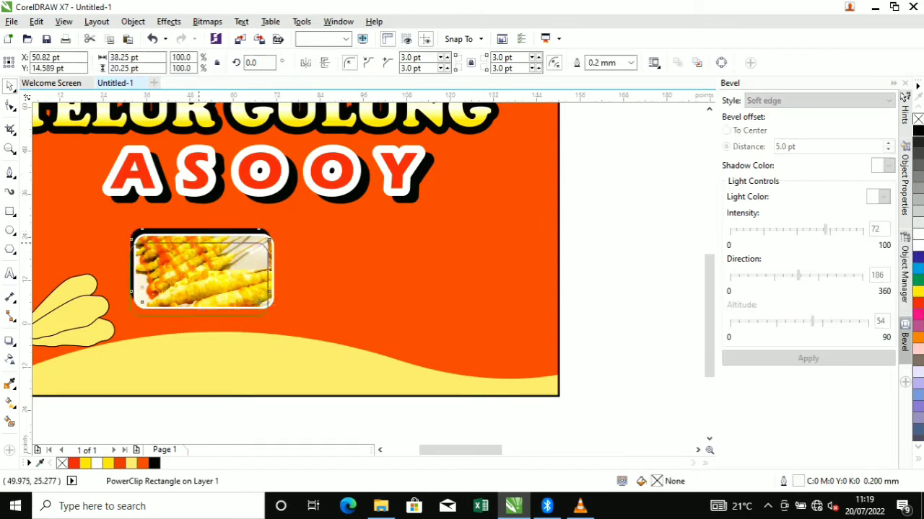
{"action": "left_click_drag", "start_coordinate": [200, 229], "coordinate": [200, 251]}
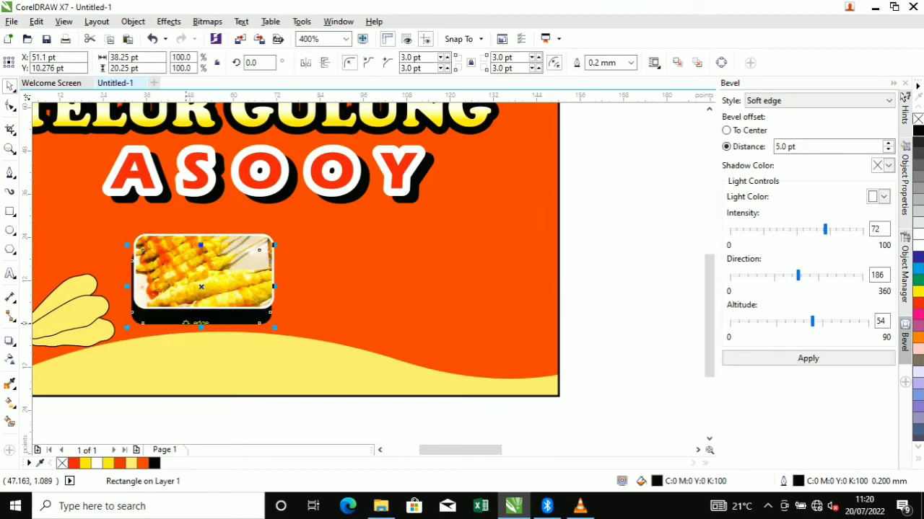
{"action": "scroll", "coordinate": [185, 323], "scroll_direction": "up", "scroll_amount": 2}
{"action": "left_click_drag", "start_coordinate": [185, 321], "coordinate": [224, 306]}
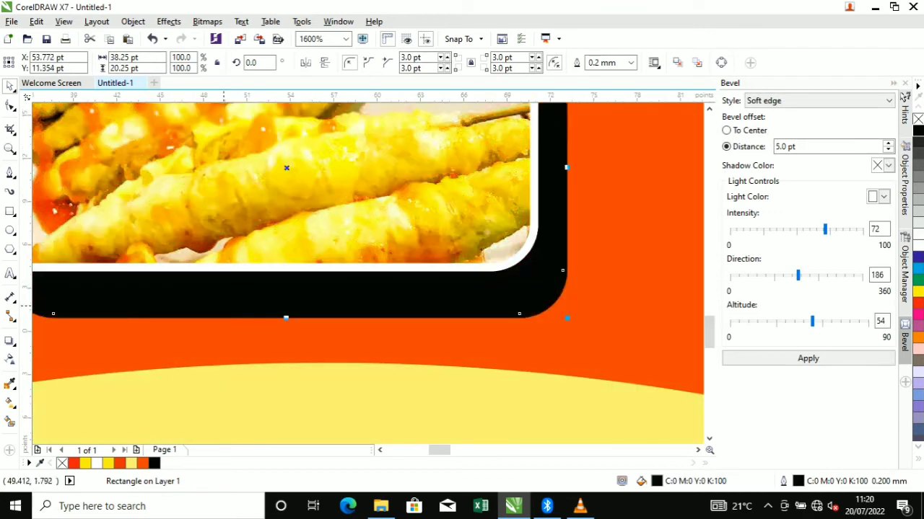
Shrink the framed photo with its shadow to about 35 x 20.5 pt overall and place a duplicate to its right
{"action": "scroll", "coordinate": [221, 312], "scroll_direction": "down", "scroll_amount": 3}
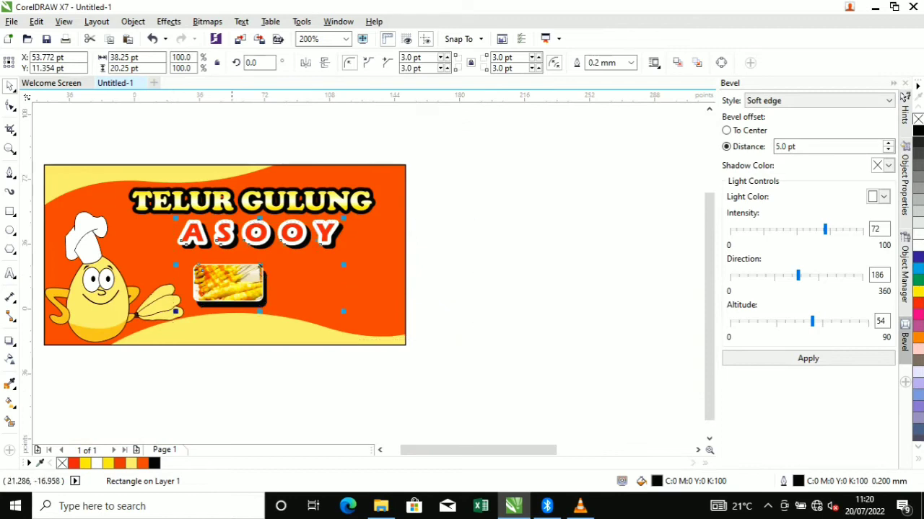
{"action": "scroll", "coordinate": [239, 291], "scroll_direction": "up", "scroll_amount": 1}
{"action": "left_click_drag", "start_coordinate": [611, 201], "coordinate": [137, 358]}
{"action": "left_click_drag", "start_coordinate": [300, 235], "coordinate": [290, 240]}
{"action": "left_click_drag", "start_coordinate": [228, 278], "coordinate": [343, 261]}
{"action": "right_click", "coordinate": [344, 262]}
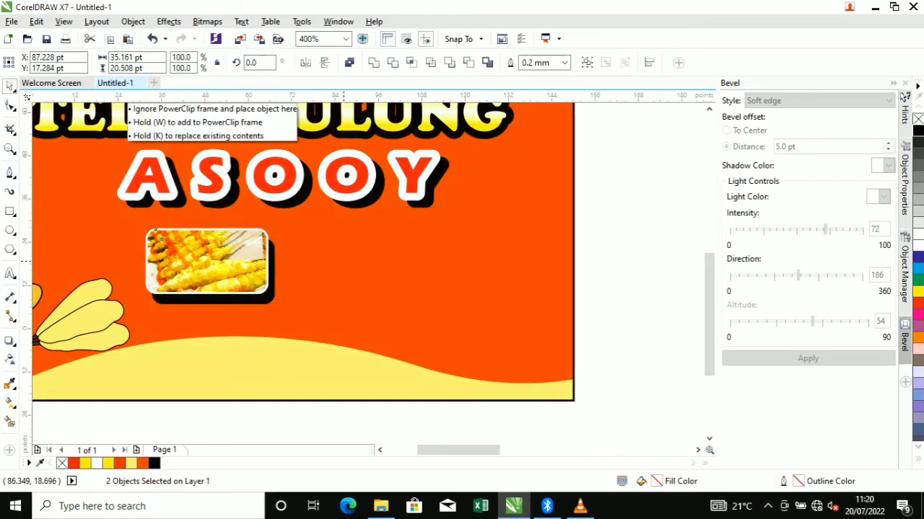
{"action": "left_click", "coordinate": [408, 282]}
{"action": "scroll", "coordinate": [442, 283], "scroll_direction": "down", "scroll_amount": 2}
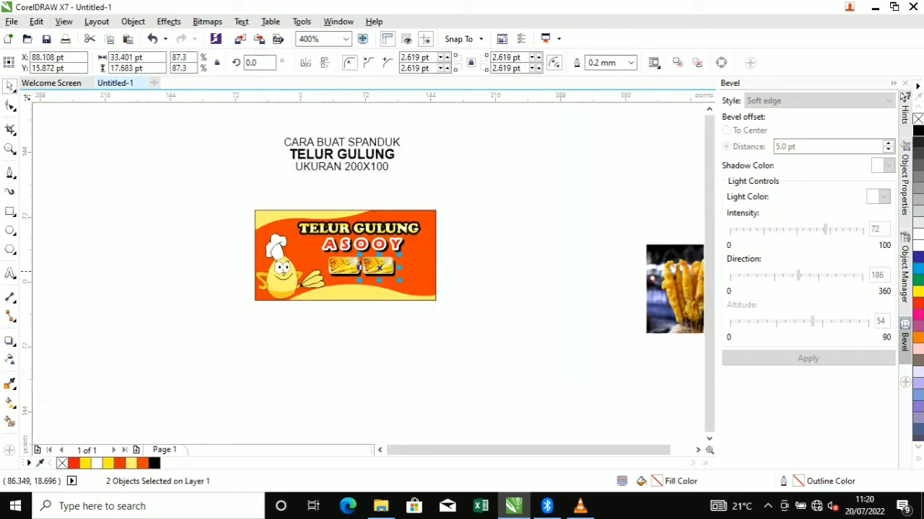
Move the photo of sauce-striped skewers with black side bars next to the banner
{"action": "left_click", "coordinate": [698, 451]}
{"action": "left_click", "coordinate": [698, 450]}
{"action": "left_click", "coordinate": [698, 451]}
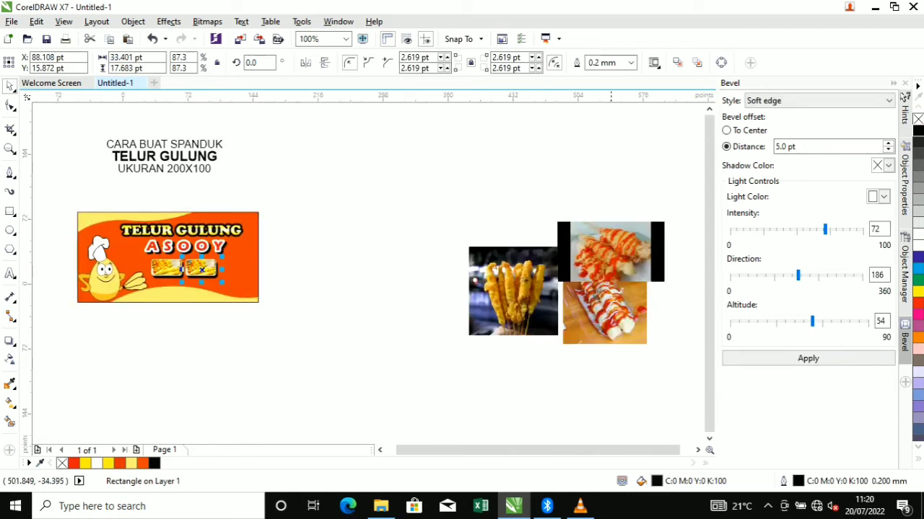
{"action": "left_click_drag", "start_coordinate": [611, 253], "coordinate": [290, 302]}
{"action": "scroll", "coordinate": [205, 267], "scroll_direction": "up", "scroll_amount": 1}
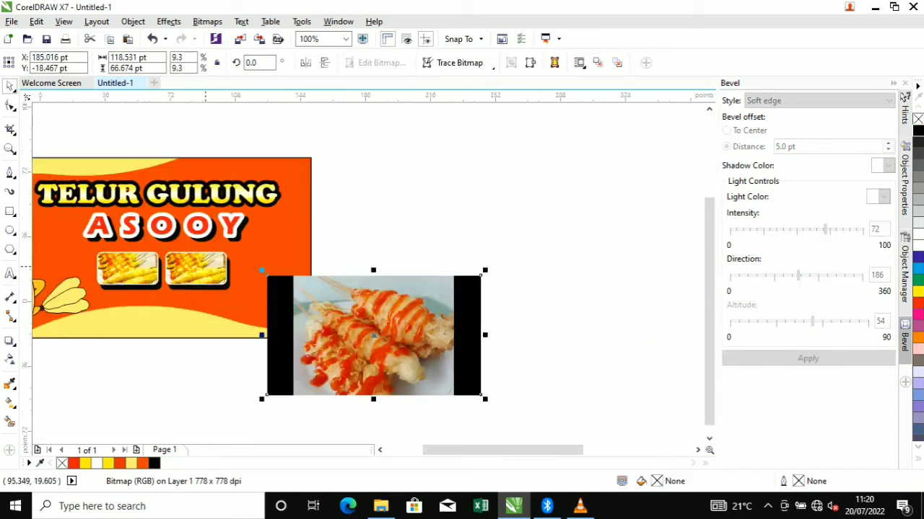
Delete the duplicated photo from inside the second rounded frame, leaving the frame empty
{"action": "left_click", "coordinate": [206, 267]}
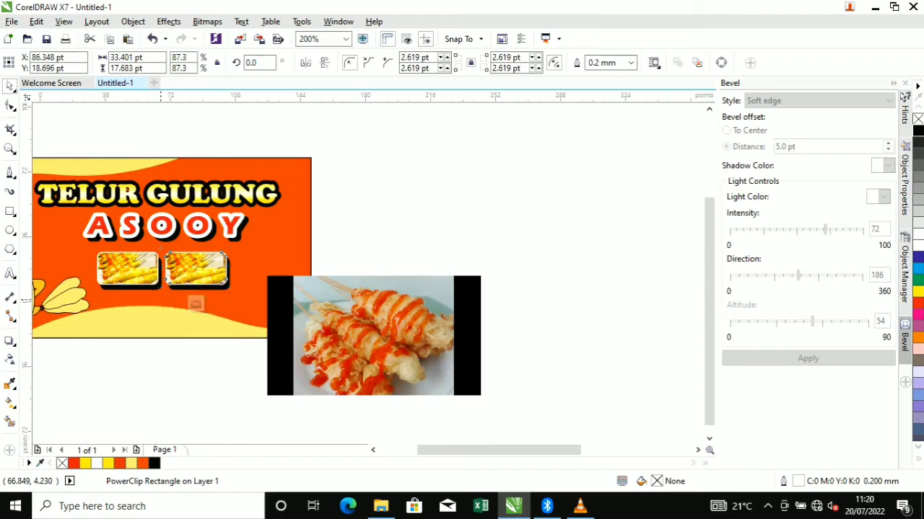
{"action": "left_click", "coordinate": [195, 304]}
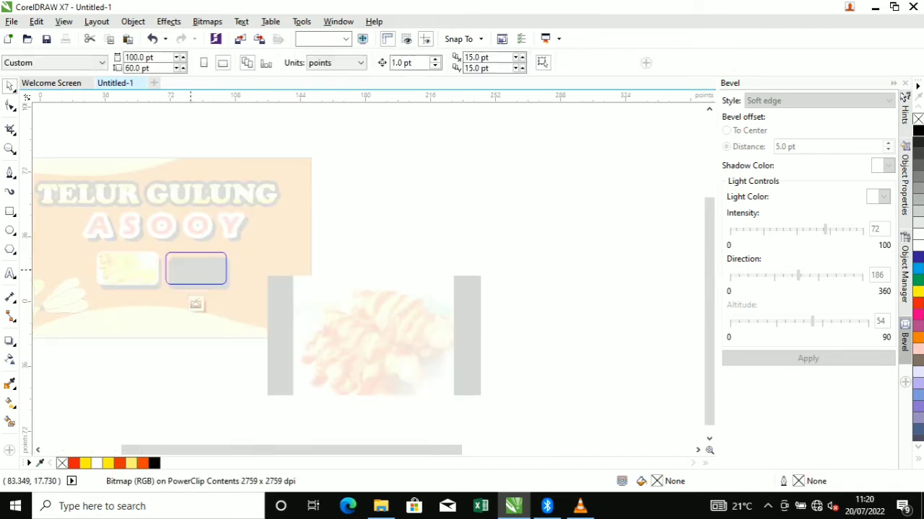
{"action": "left_click", "coordinate": [195, 304]}
PowerClip the sauce-striped skewers photo inside the empty second frame
{"action": "left_click", "coordinate": [368, 327]}
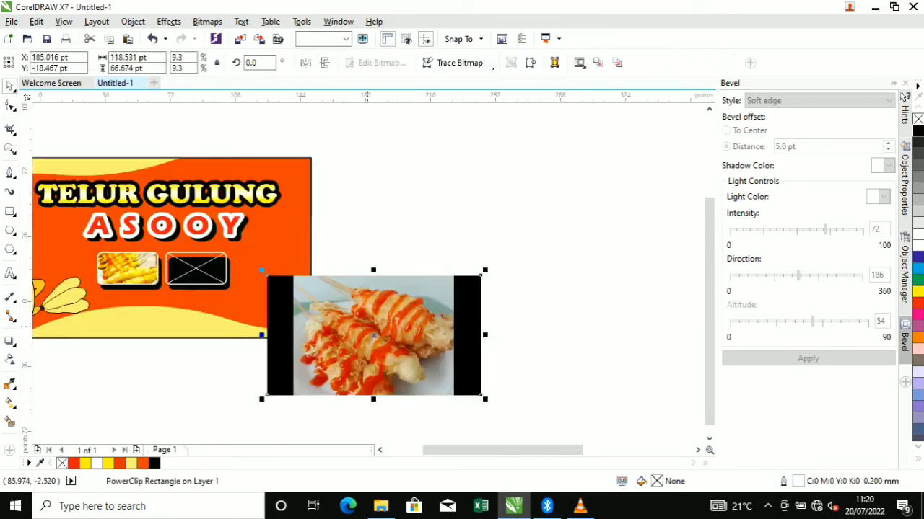
{"action": "right_click", "coordinate": [366, 336]}
{"action": "left_click", "coordinate": [404, 132]}
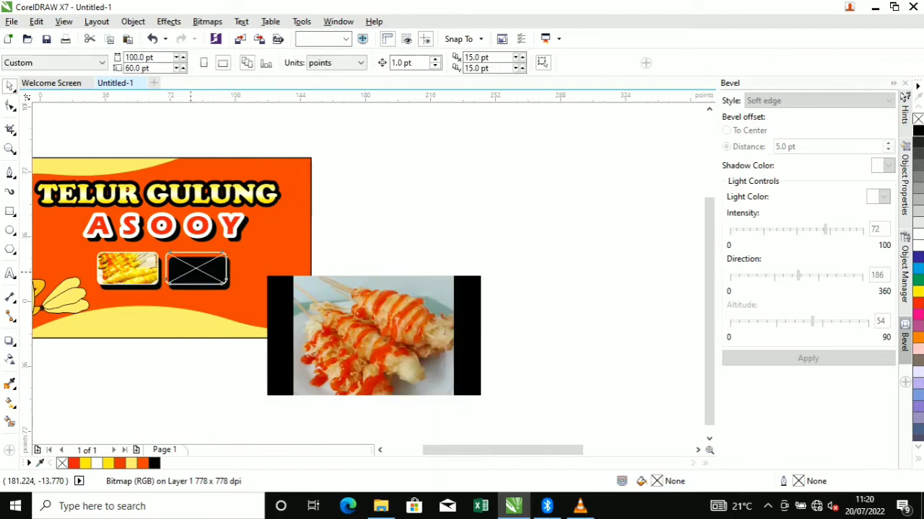
{"action": "left_click", "coordinate": [198, 270]}
Try to fit the clipped photo to the second frame with Fill Frame Proportionally
{"action": "left_click", "coordinate": [232, 304]}
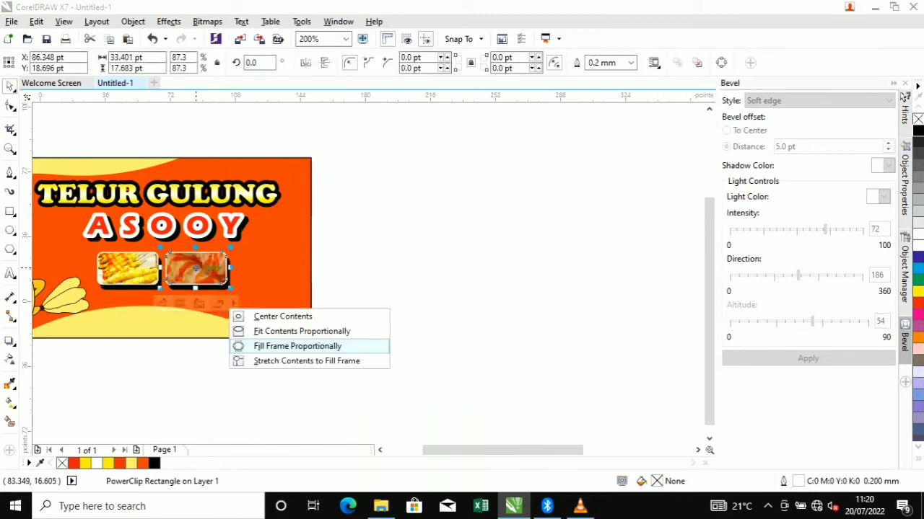
{"action": "left_click", "coordinate": [297, 347]}
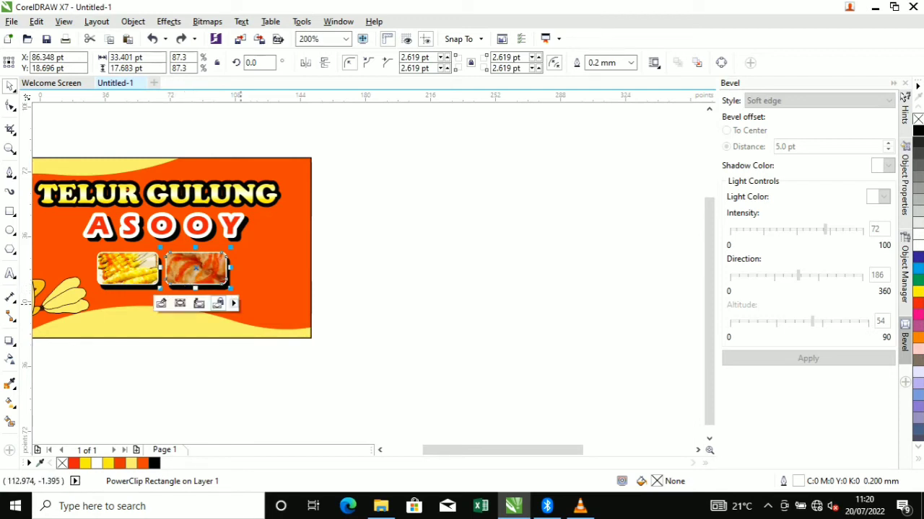
{"action": "left_click", "coordinate": [233, 304]}
{"action": "left_click", "coordinate": [180, 304]}
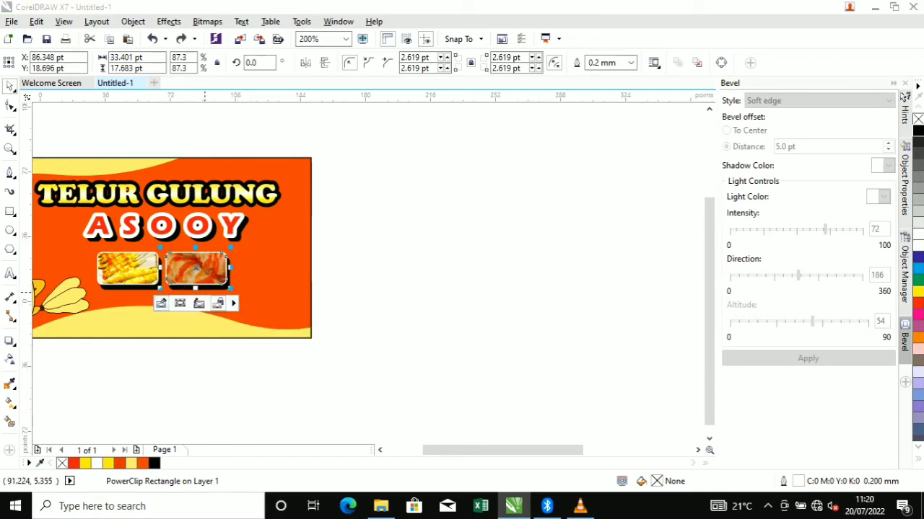
Edit the second frame's PowerClip contents and scale the photo down to about 64.6 x 36.3 pt
{"action": "left_click", "coordinate": [161, 304]}
{"action": "left_click", "coordinate": [173, 289]}
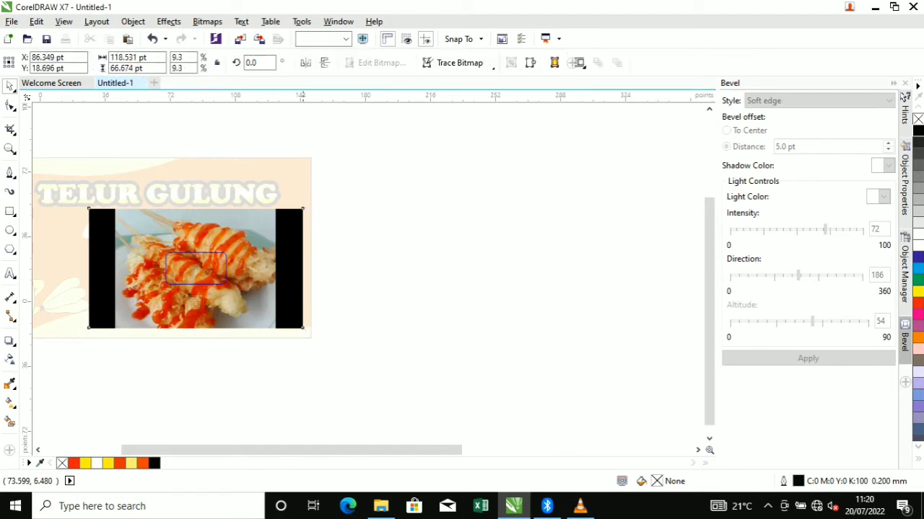
{"action": "left_click_drag", "start_coordinate": [302, 210], "coordinate": [258, 232]}
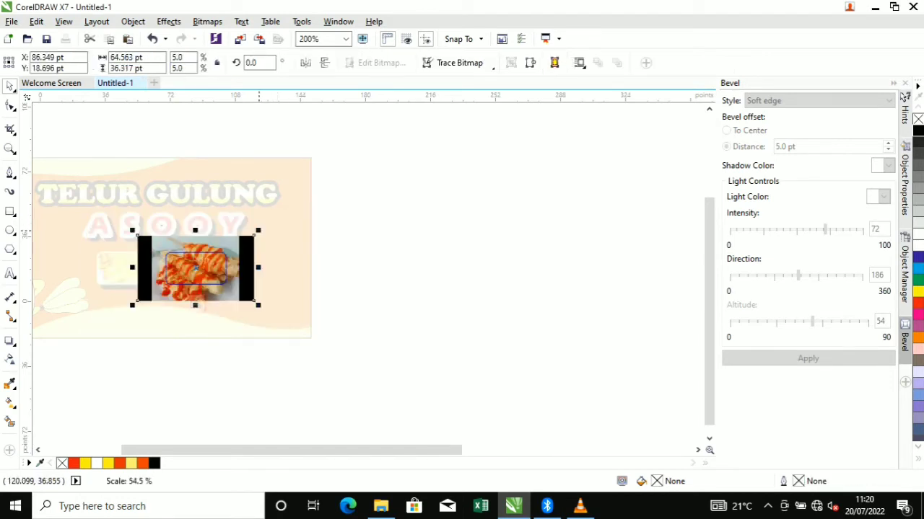
{"action": "left_click", "coordinate": [196, 303]}
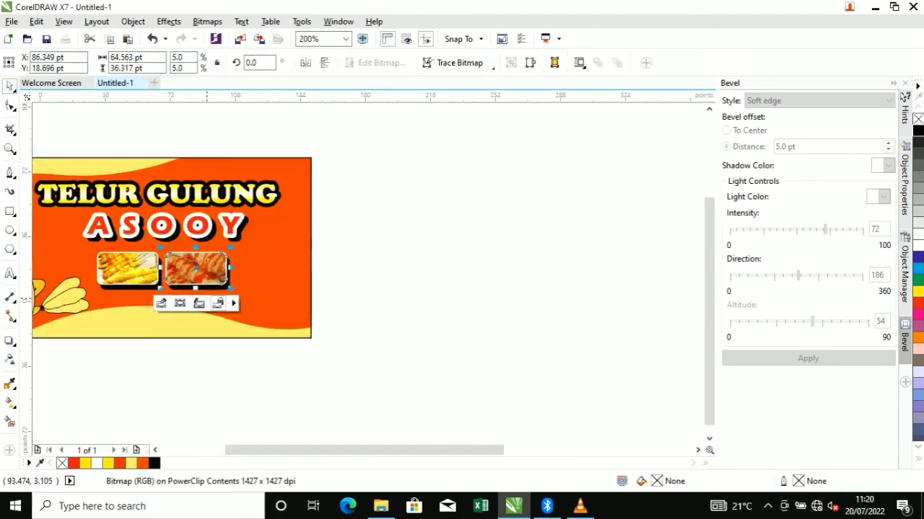
Duplicate the second framed photo together with its shadow to its right as a third frame
{"action": "left_click_drag", "start_coordinate": [359, 204], "coordinate": [124, 330]}
{"action": "scroll", "coordinate": [179, 271], "scroll_direction": "up", "scroll_amount": 1}
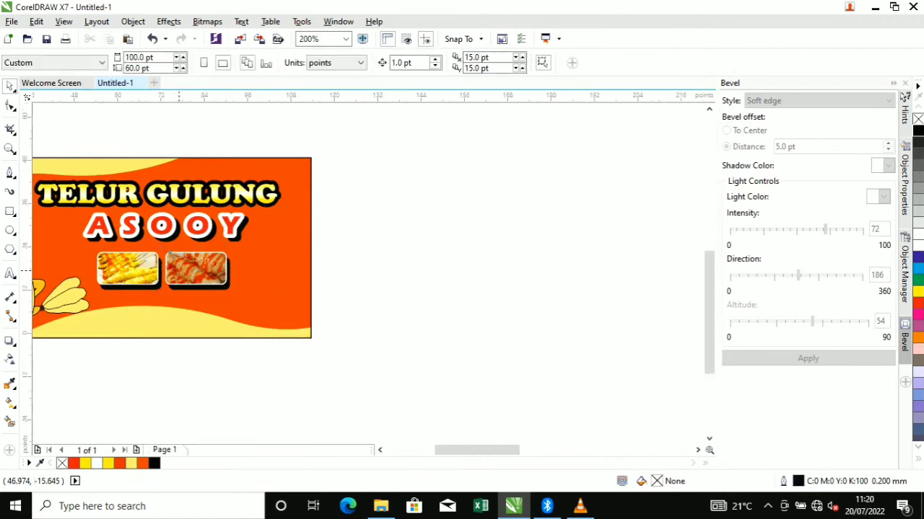
{"action": "left_click_drag", "start_coordinate": [179, 271], "coordinate": [318, 274]}
{"action": "scroll", "coordinate": [318, 274], "scroll_direction": "down", "scroll_amount": 2}
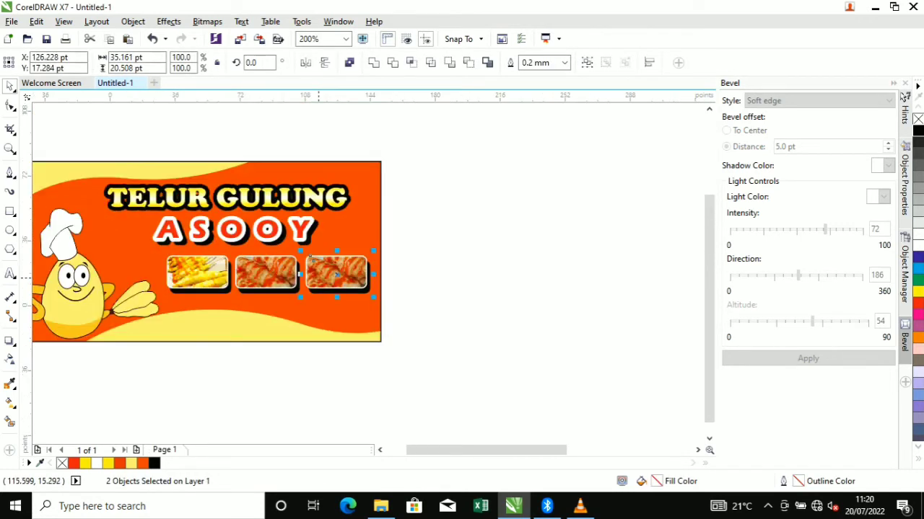
Delete the duplicated photo from inside the third rounded frame, leaving the frame empty
{"action": "left_click", "coordinate": [385, 281]}
{"action": "left_click", "coordinate": [355, 273]}
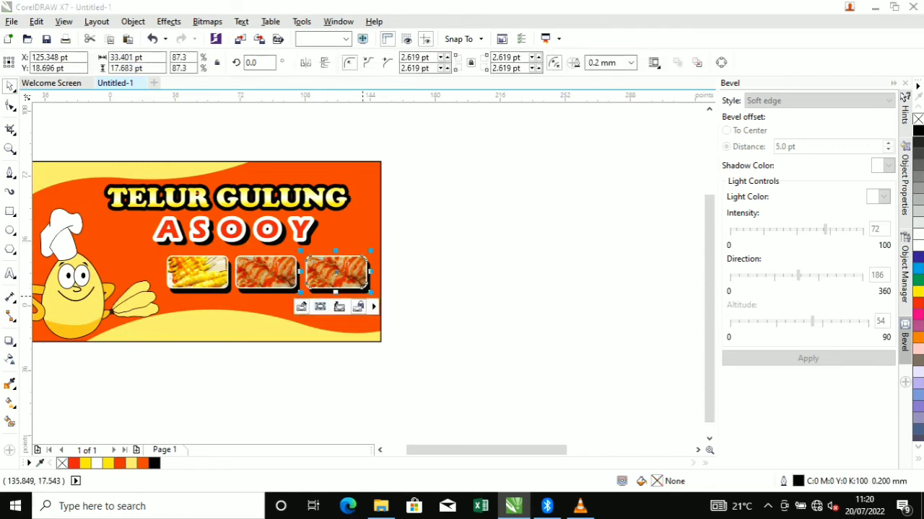
{"action": "left_click", "coordinate": [303, 306]}
{"action": "left_click", "coordinate": [335, 263]}
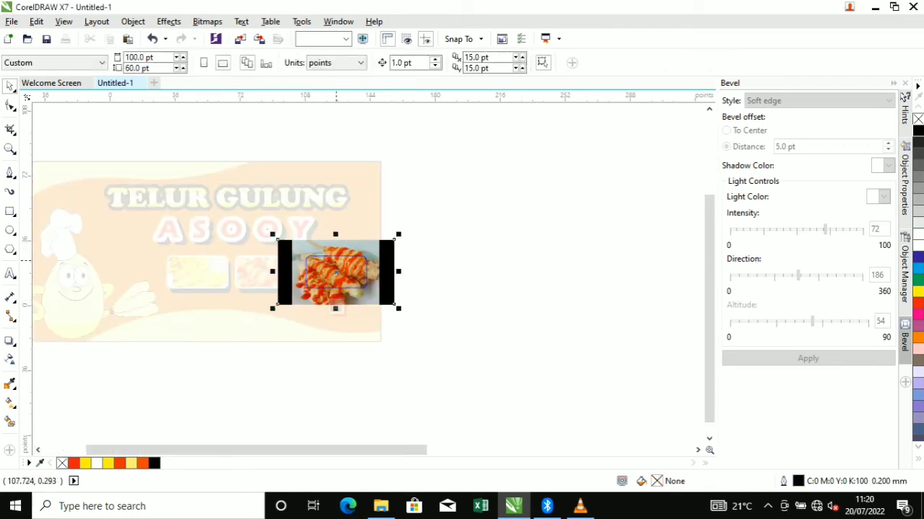
{"action": "key", "text": "Delete"}
{"action": "left_click", "coordinate": [335, 308]}
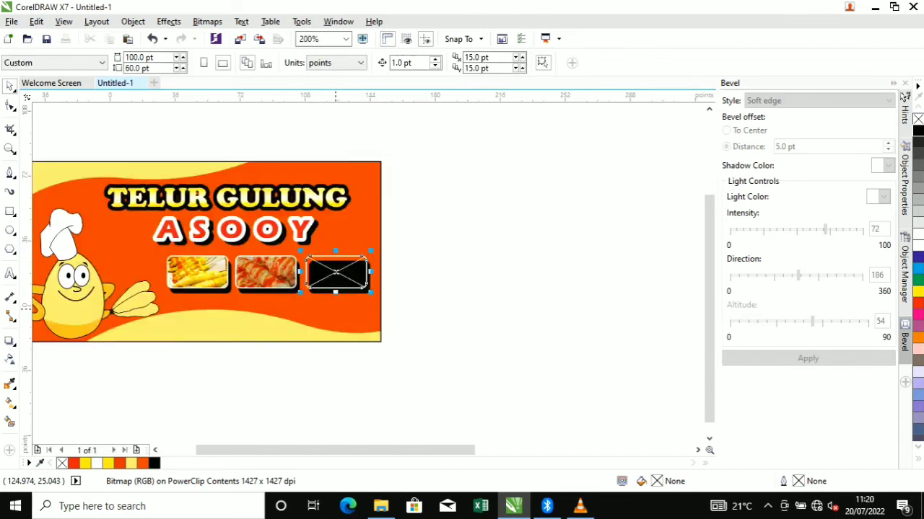
Bring the photo of rolls with red and white sauce next to the banner and PowerClip it inside the third frame
{"action": "scroll", "coordinate": [335, 308], "scroll_direction": "down", "scroll_amount": 1}
{"action": "left_click_drag", "start_coordinate": [565, 324], "coordinate": [363, 310]}
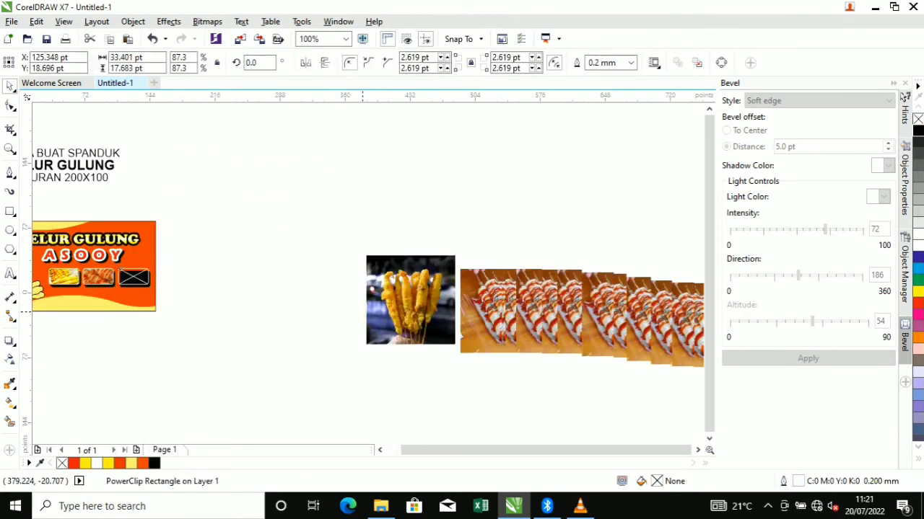
{"action": "left_click_drag", "start_coordinate": [491, 306], "coordinate": [236, 268]}
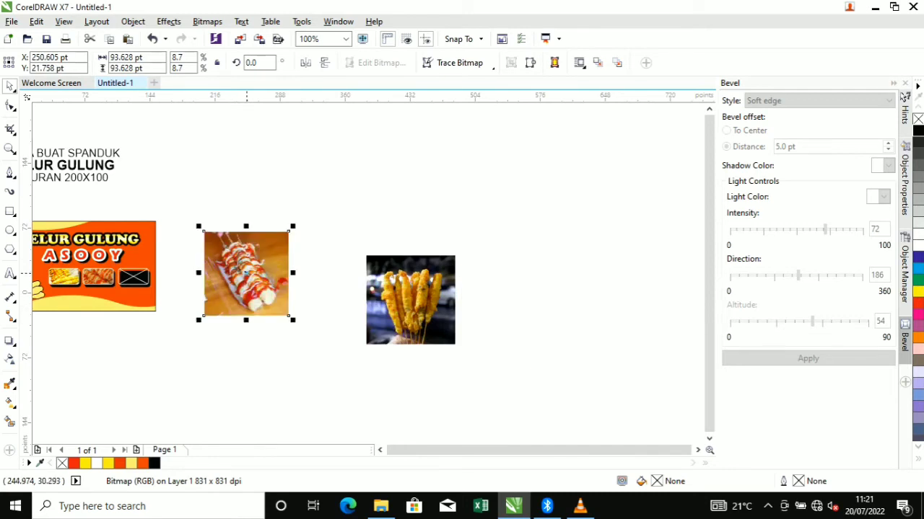
{"action": "right_click", "coordinate": [245, 274]}
{"action": "left_click", "coordinate": [289, 132]}
{"action": "left_click", "coordinate": [134, 277]}
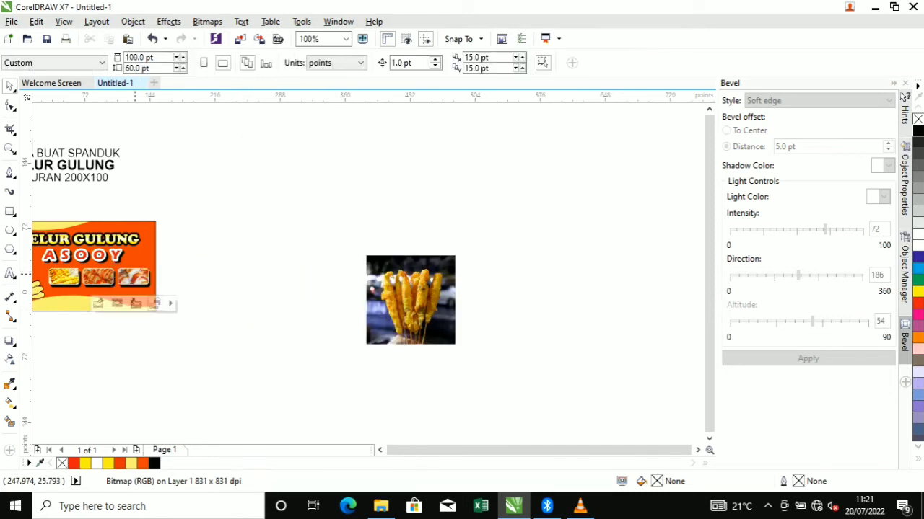
{"action": "scroll", "coordinate": [135, 275], "scroll_direction": "up", "scroll_amount": 2}
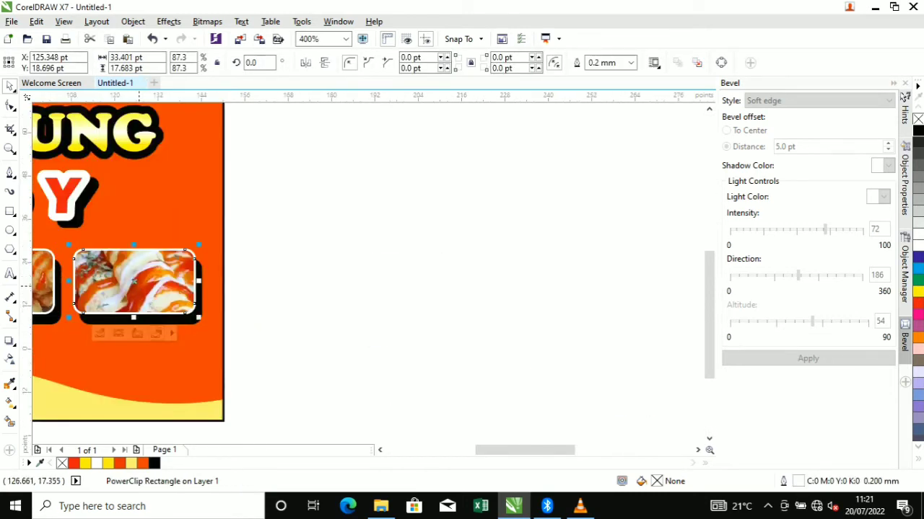
Move the remaining dark-background skewers photo closer and PowerClip it inside the banner's background rectangle
{"action": "scroll", "coordinate": [134, 276], "scroll_direction": "down", "scroll_amount": 2}
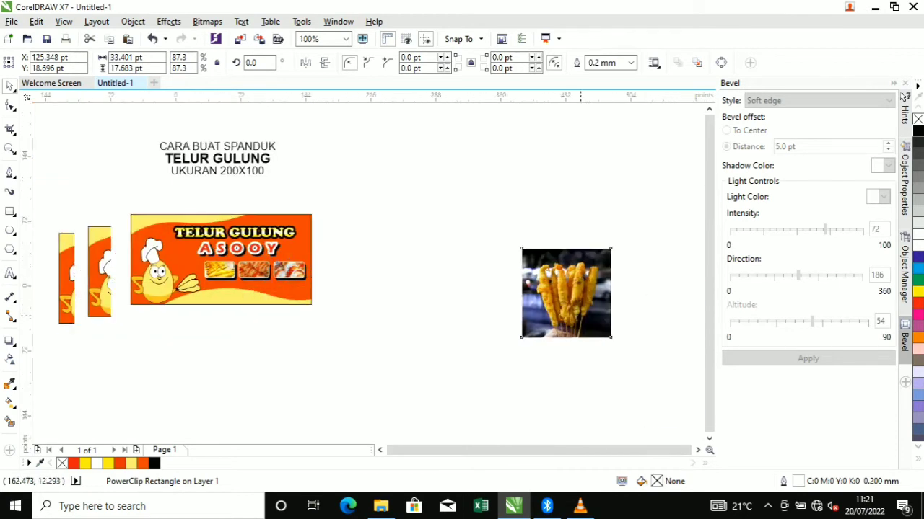
{"action": "left_click", "coordinate": [575, 310]}
{"action": "left_click_drag", "start_coordinate": [576, 311], "coordinate": [431, 290]}
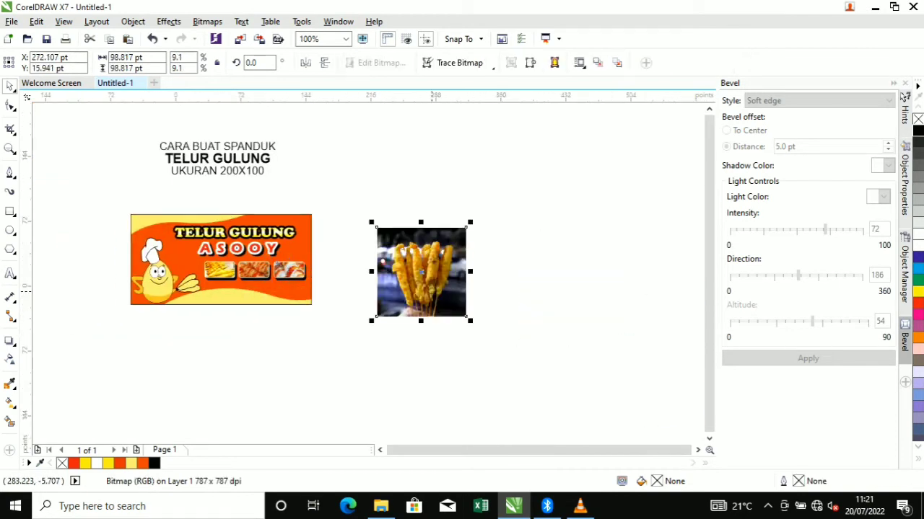
{"action": "right_click", "coordinate": [431, 291]}
{"action": "left_click", "coordinate": [296, 245]}
{"action": "left_click", "coordinate": [296, 244]}
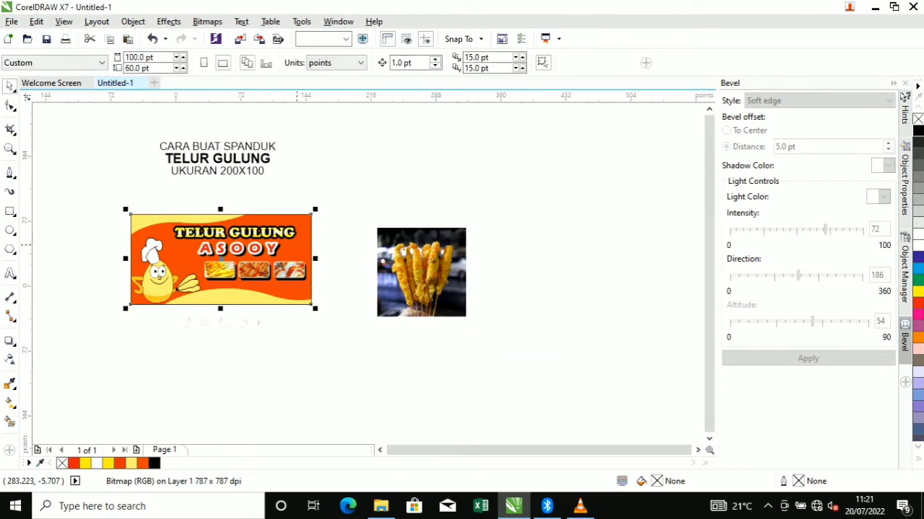
Edit the banner's PowerClip contents, enlarge the skewers photo to about 195.4 x 195.4 pt and shift it slightly up and left
{"action": "left_click", "coordinate": [187, 322]}
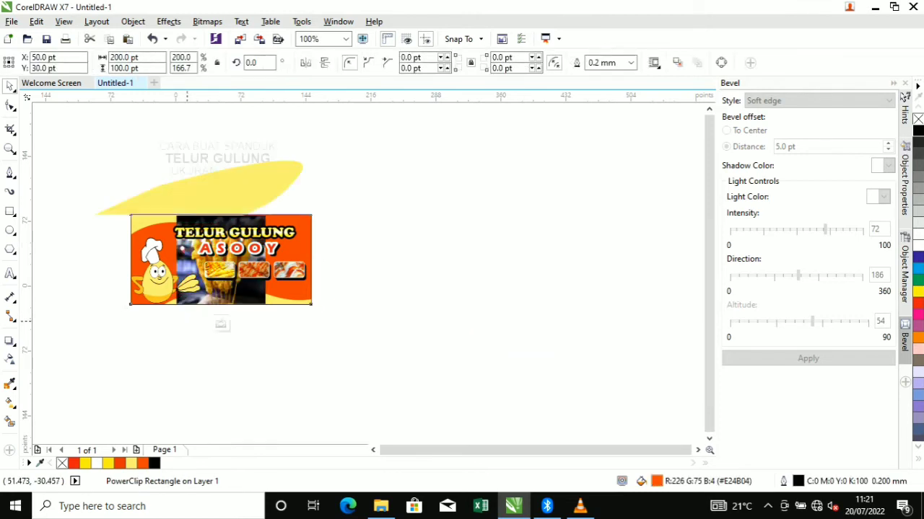
{"action": "left_click", "coordinate": [221, 325]}
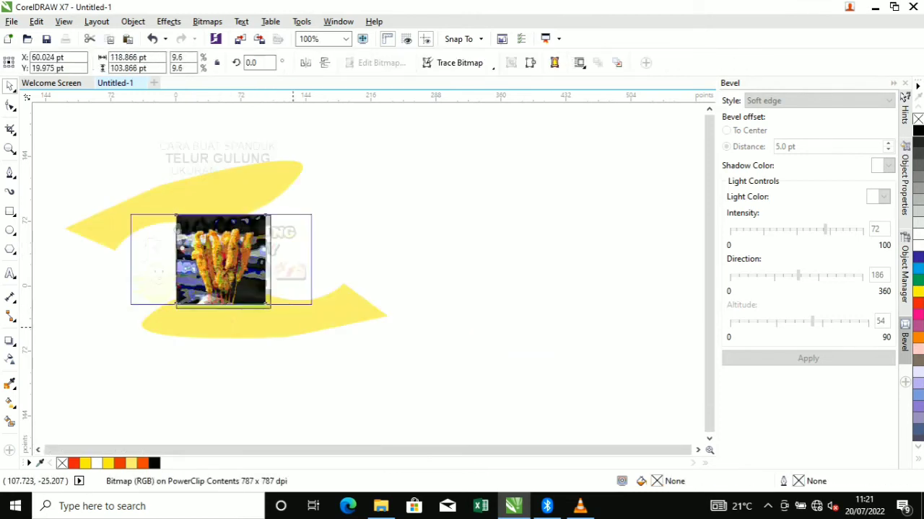
{"action": "left_click_drag", "start_coordinate": [270, 307], "coordinate": [357, 395]}
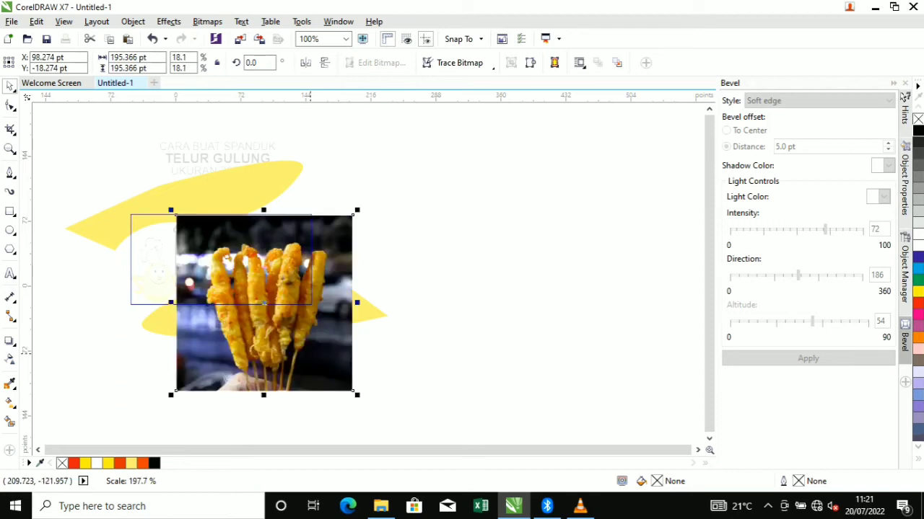
{"action": "mouse_move", "coordinate": [266, 263]}
{"action": "left_mouse_down"}
{"action": "mouse_move", "coordinate": [251, 272]}
{"action": "mouse_move", "coordinate": [256, 267]}
{"action": "left_mouse_up"}
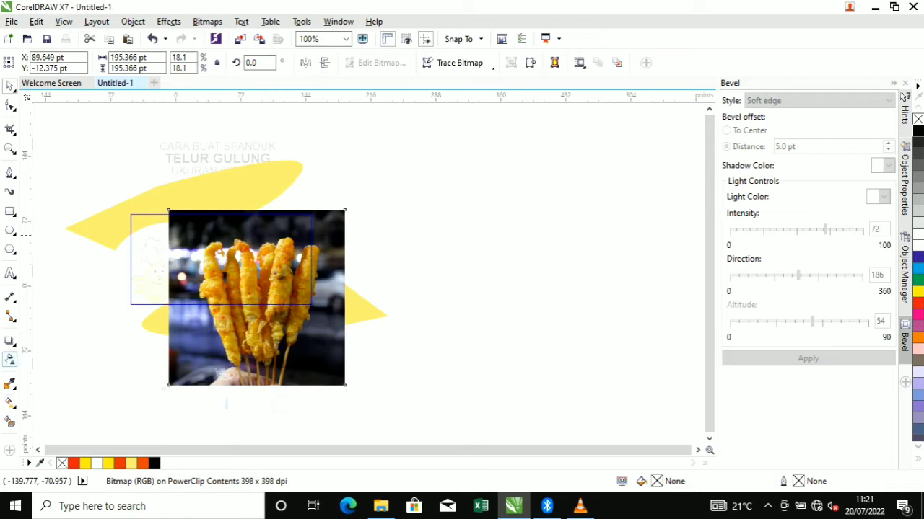
Apply a diagonal linear transparency of about 141.4° that fades the skewers photo toward its upper left, and finish editing the contents
{"action": "scroll", "coordinate": [264, 238], "scroll_direction": "up", "scroll_amount": 2}
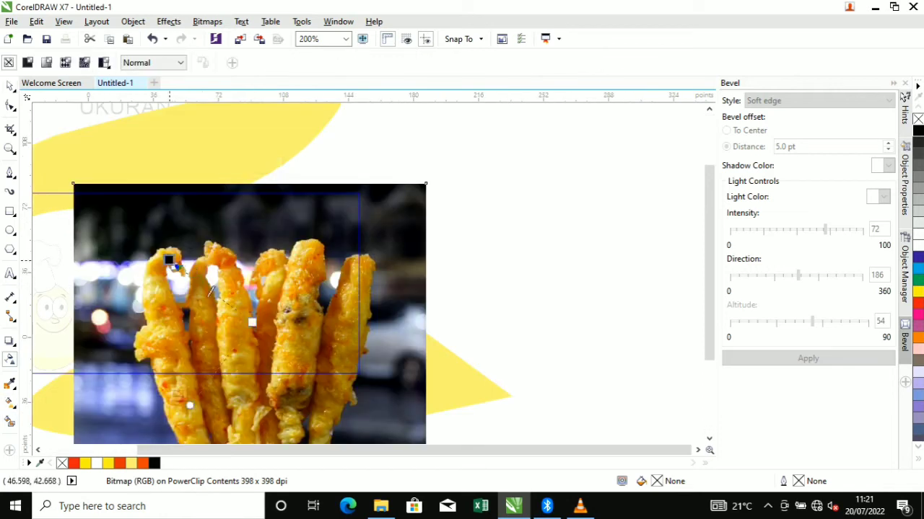
{"action": "left_click_drag", "start_coordinate": [210, 291], "coordinate": [301, 355]}
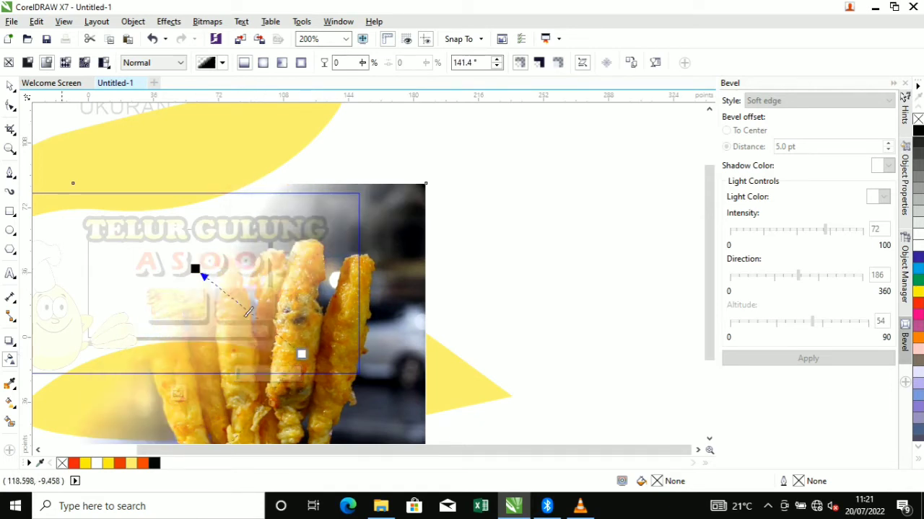
{"action": "key", "text": "space"}
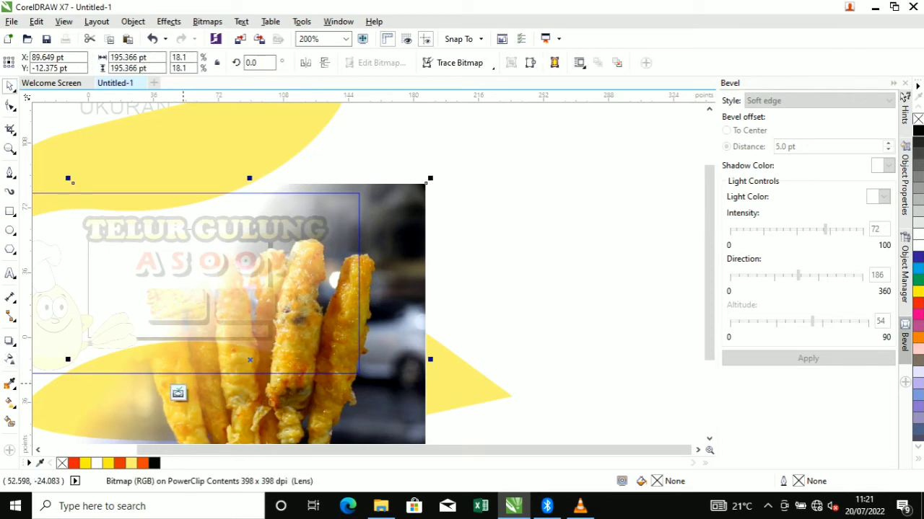
{"action": "left_click", "coordinate": [176, 393]}
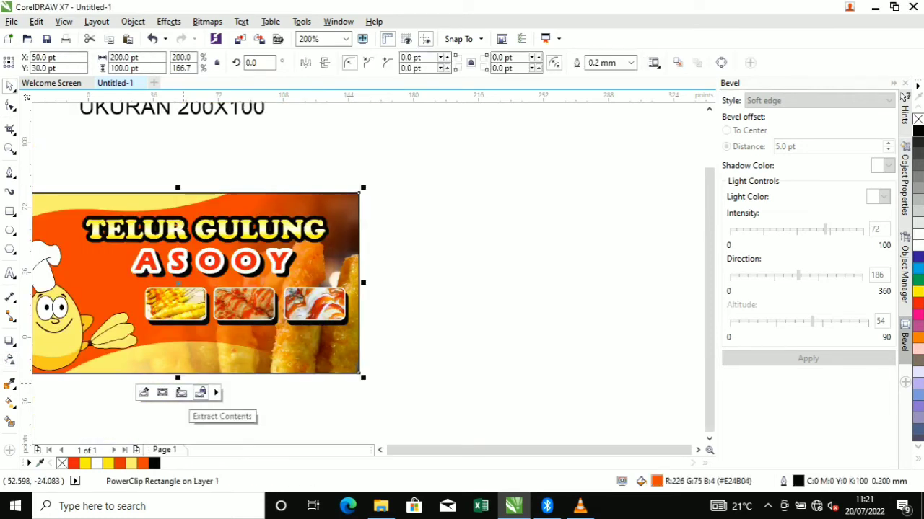
Edit the banner's PowerClip contents, bring the lower yellow wave in front of the skewers photo, shift it slightly left, and finish editing
{"action": "left_click", "coordinate": [147, 392]}
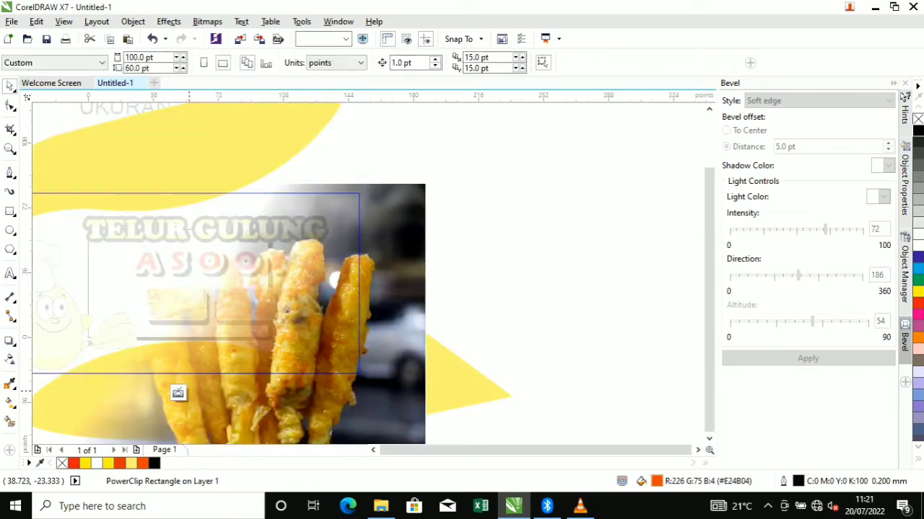
{"action": "left_click", "coordinate": [123, 391]}
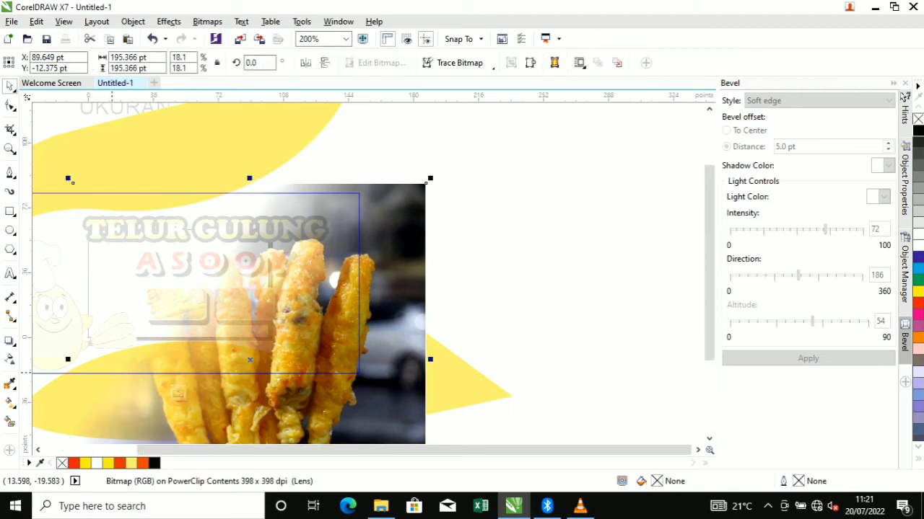
{"action": "left_click", "coordinate": [458, 389]}
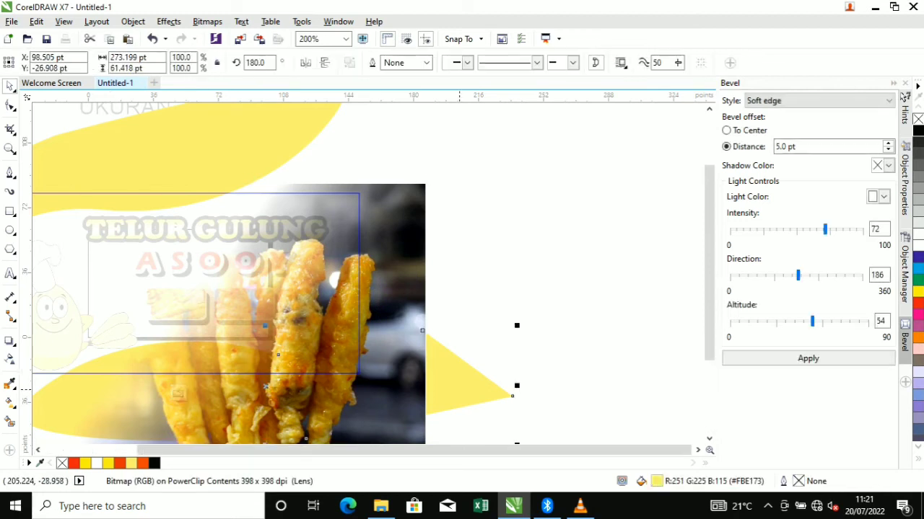
{"action": "key", "text": "shift+Page_Up"}
{"action": "left_click_drag", "start_coordinate": [277, 416], "coordinate": [258, 385]}
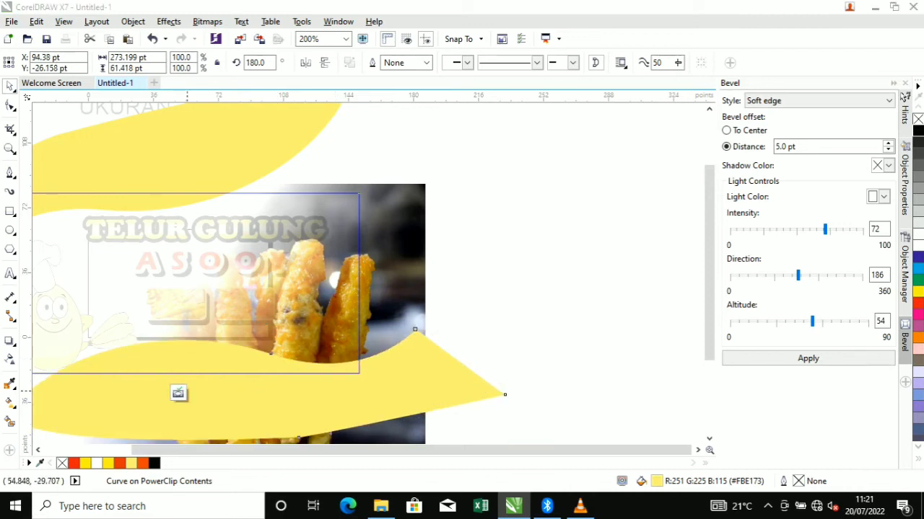
{"action": "left_click", "coordinate": [178, 393]}
{"action": "left_click", "coordinate": [418, 370]}
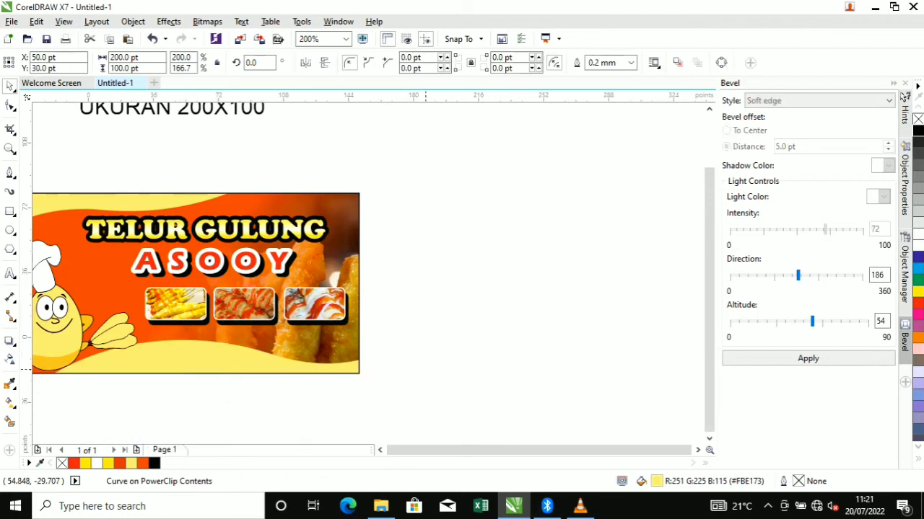
Move the egg chef mascot slightly up and right to about X -8.5 pt, Y 28.2 pt
{"action": "left_click_drag", "start_coordinate": [417, 370], "coordinate": [467, 365]}
{"action": "left_click", "coordinate": [122, 299]}
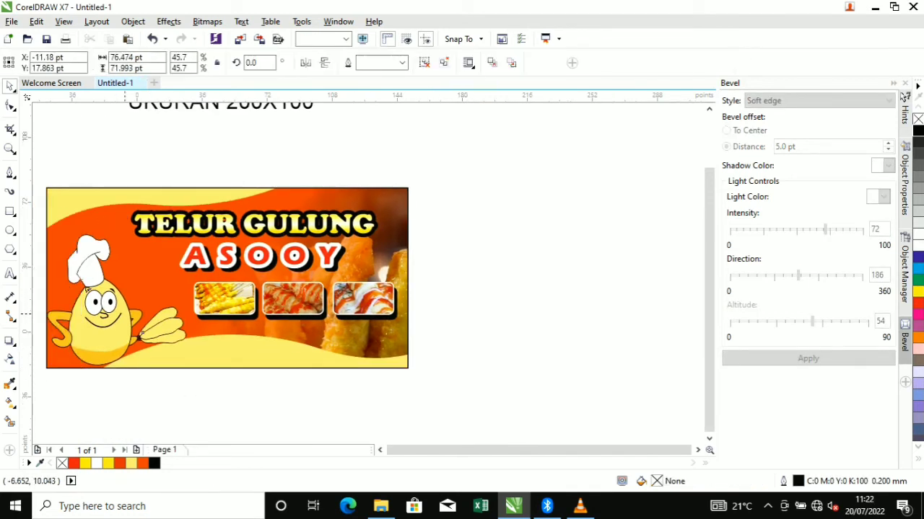
{"action": "left_click_drag", "start_coordinate": [109, 318], "coordinate": [110, 299]}
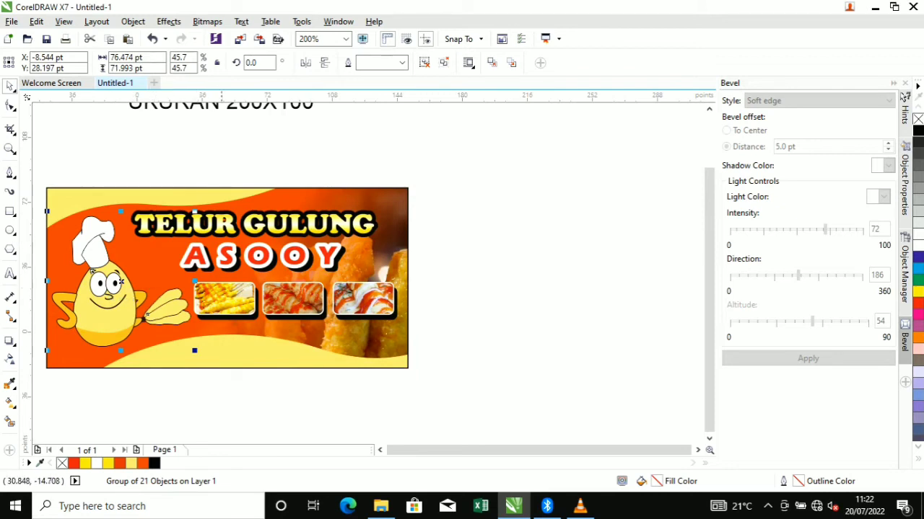
{"action": "left_click", "coordinate": [230, 408]}
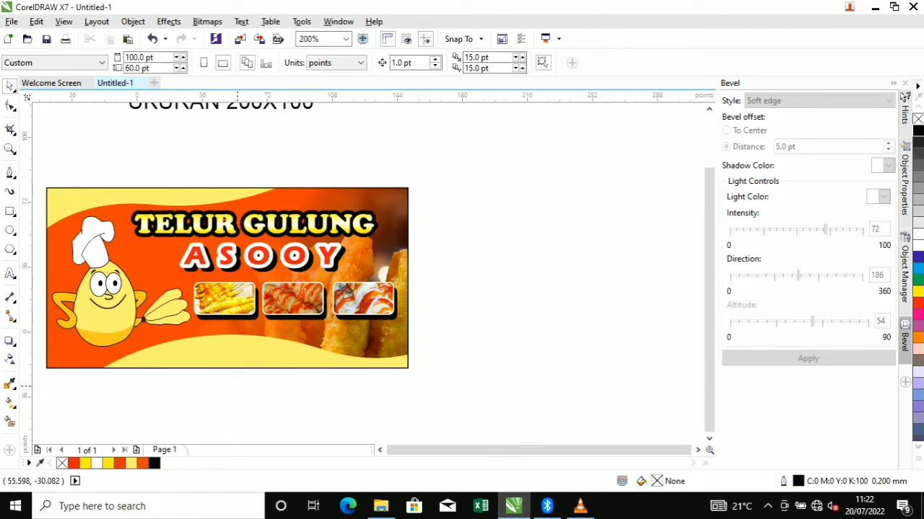
Draw a rectangle about 102 x 14.4 pt beneath the three framed food photos
{"action": "left_click", "coordinate": [10, 211]}
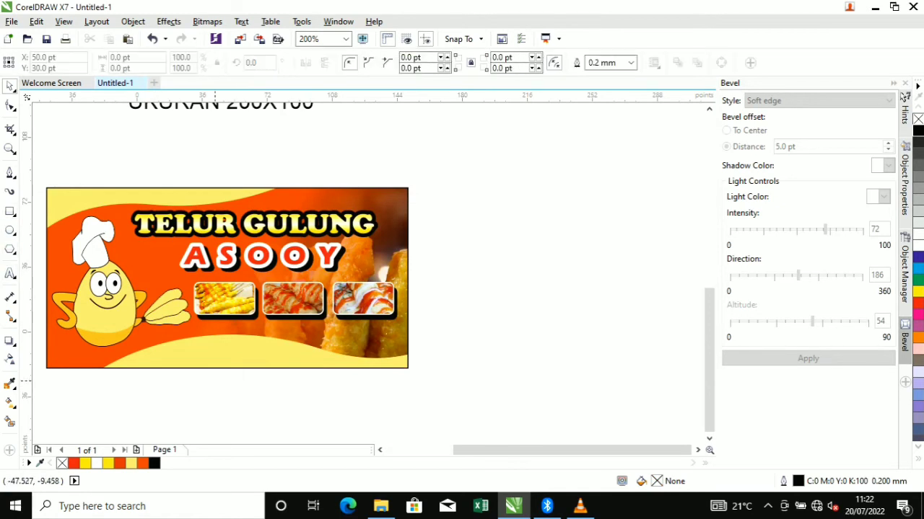
{"action": "scroll", "coordinate": [215, 380], "scroll_direction": "up", "scroll_amount": 2}
{"action": "scroll", "coordinate": [206, 301], "scroll_direction": "down", "scroll_amount": 2}
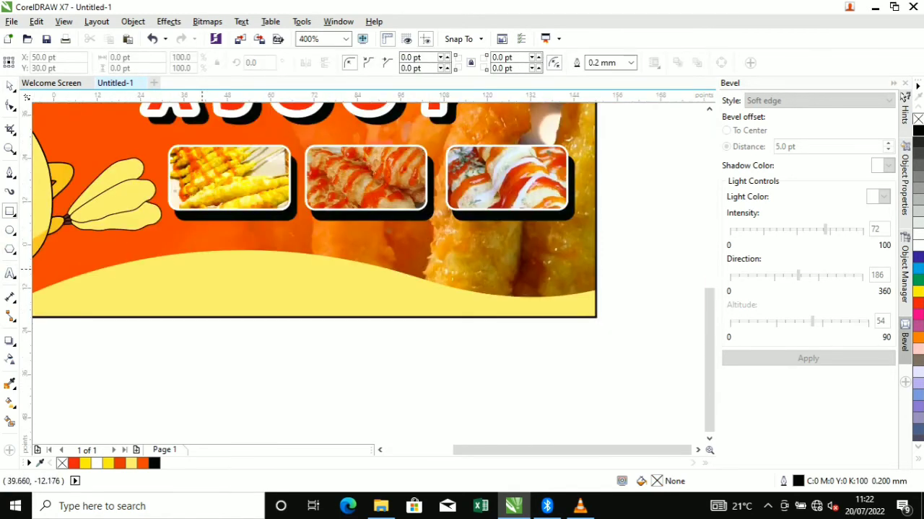
{"action": "left_click_drag", "start_coordinate": [205, 243], "coordinate": [575, 298]}
{"action": "scroll", "coordinate": [400, 302], "scroll_direction": "down", "scroll_amount": 2}
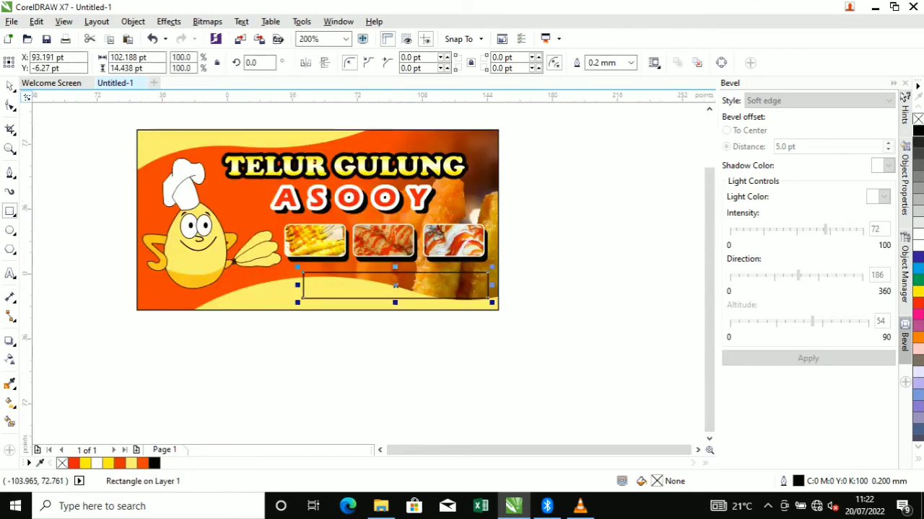
Edit the banner's PowerClip contents, move the lower wave down out of the frame and draw a rectangle about 233 x 23 pt across the banner's lower edge
{"action": "left_click", "coordinate": [10, 86]}
{"action": "left_click", "coordinate": [256, 314]}
{"action": "left_click", "coordinate": [254, 295]}
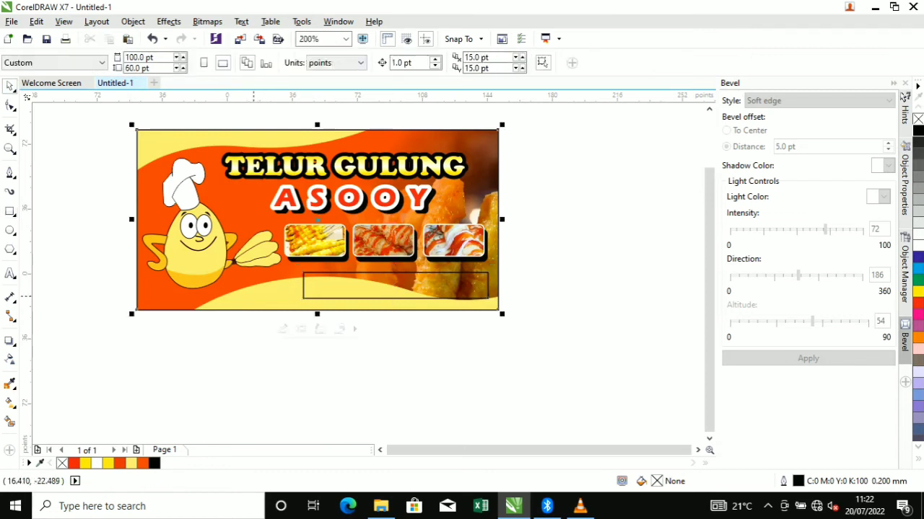
{"action": "left_click", "coordinate": [284, 331]}
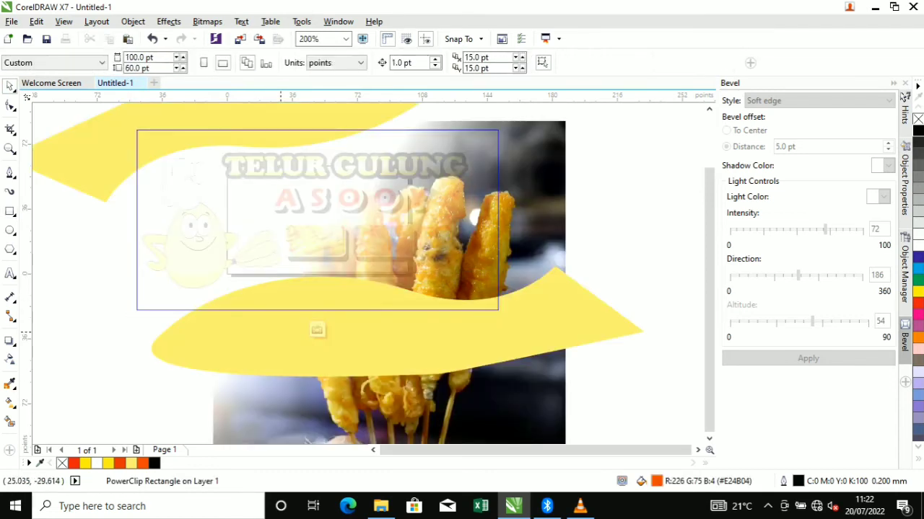
{"action": "left_click", "coordinate": [297, 300]}
{"action": "left_click_drag", "start_coordinate": [297, 301], "coordinate": [281, 361]}
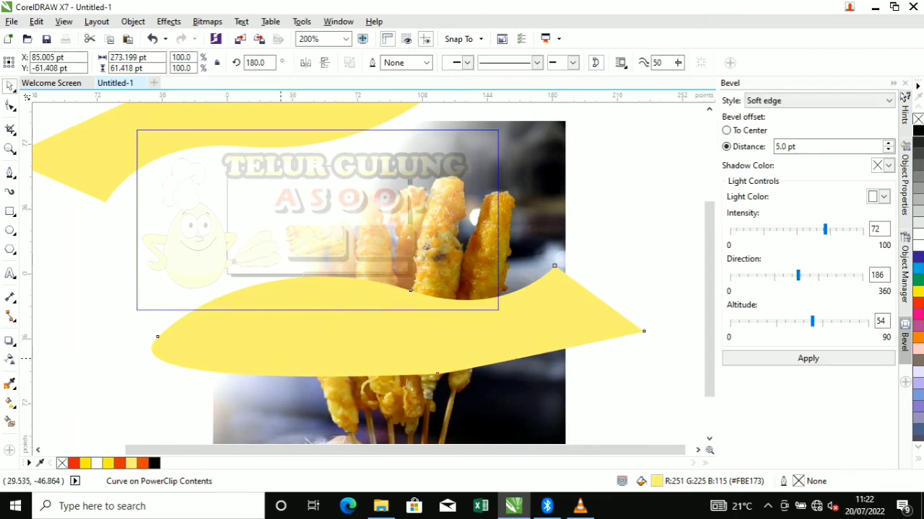
{"action": "key", "text": "F6"}
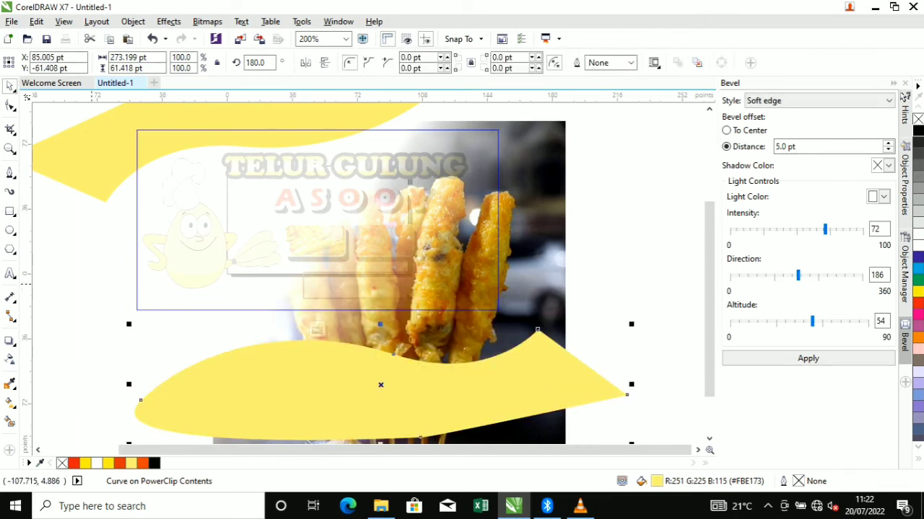
{"action": "left_click_drag", "start_coordinate": [91, 283], "coordinate": [512, 324]}
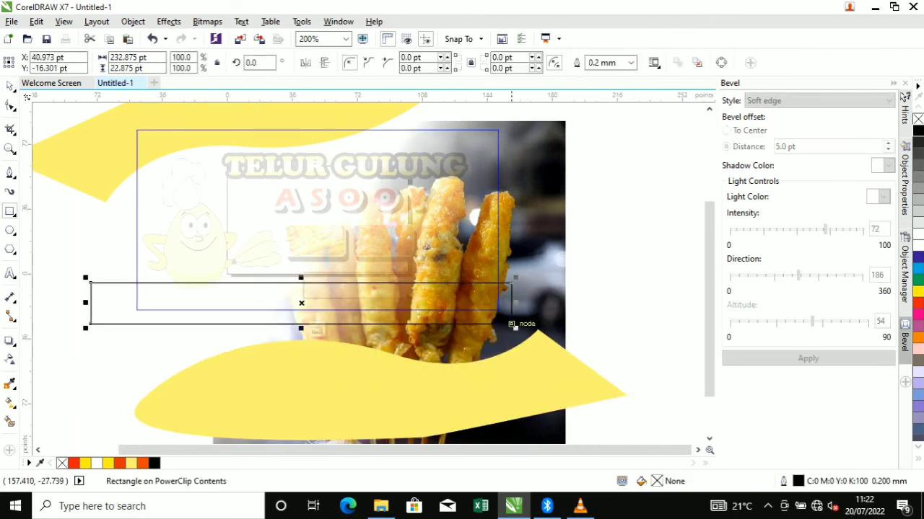
Apply the wave's sampled yellow to the new rectangle's fill and outline, and move the rectangle down slightly to about Y -21.2 pt
{"action": "left_click", "coordinate": [9, 384]}
{"action": "left_click", "coordinate": [259, 381]}
{"action": "left_click", "coordinate": [231, 296]}
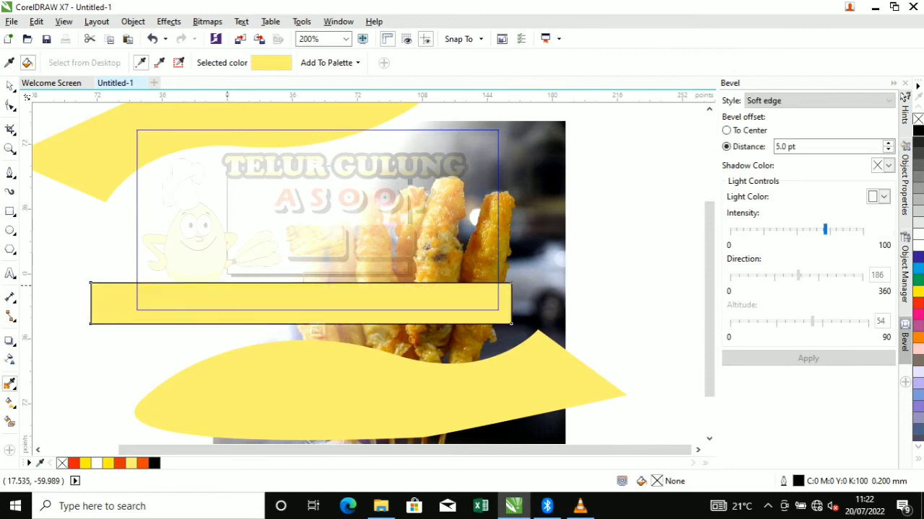
{"action": "left_click", "coordinate": [228, 283]}
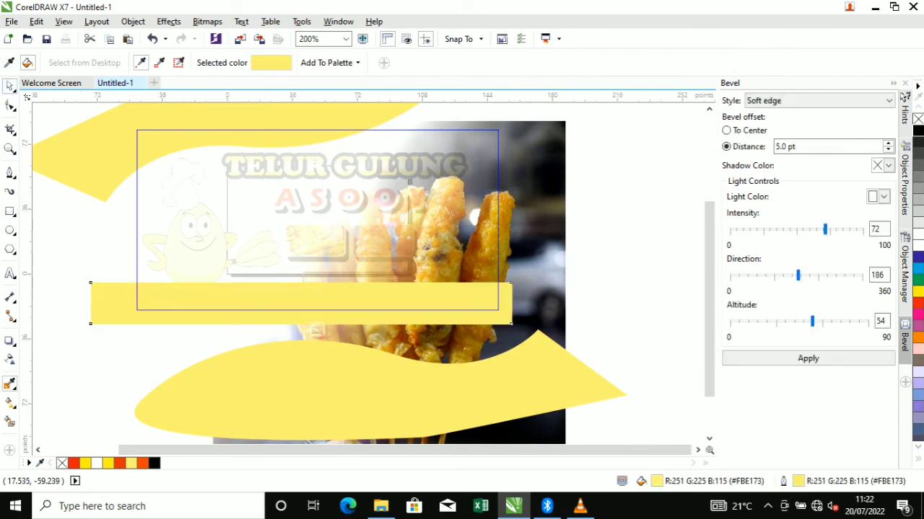
{"action": "left_click", "coordinate": [9, 86]}
{"action": "left_click_drag", "start_coordinate": [343, 298], "coordinate": [343, 306]}
Delete the lower yellow wave from the PowerClip contents and finish editing
{"action": "left_click", "coordinate": [327, 390]}
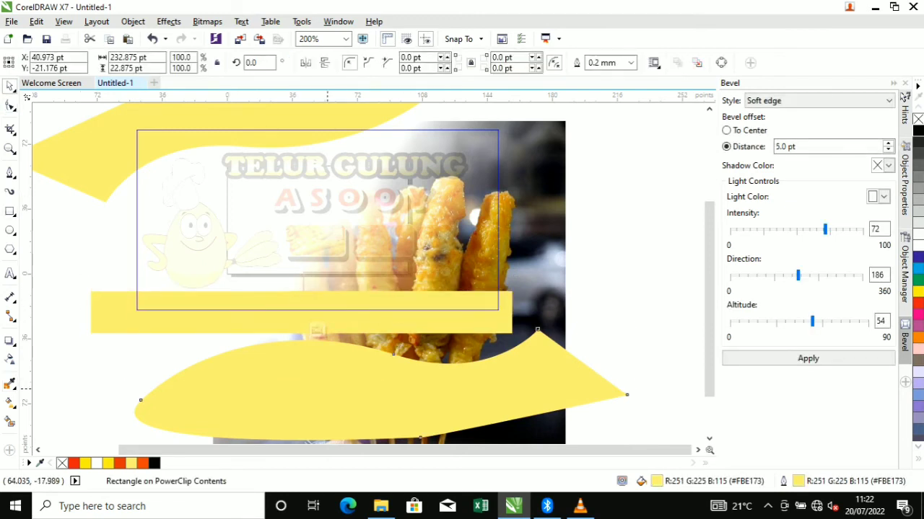
{"action": "key", "text": "Delete"}
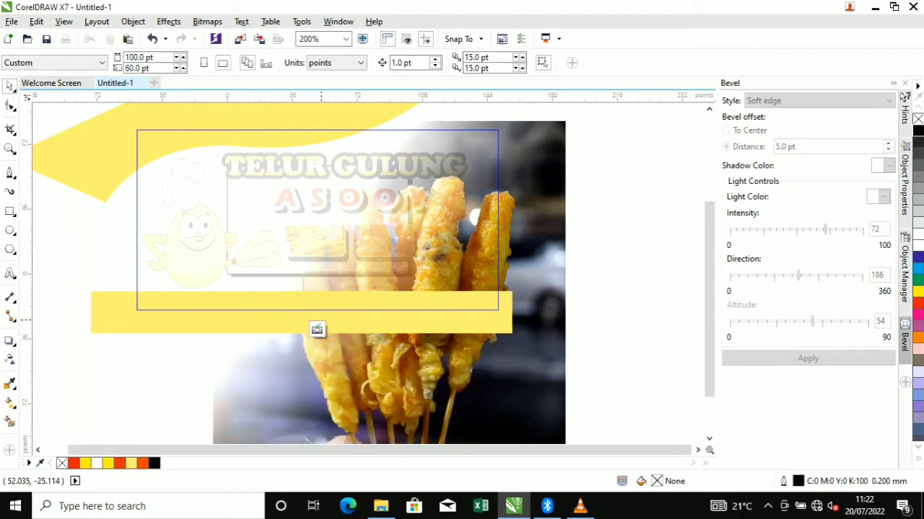
{"action": "left_click", "coordinate": [316, 330]}
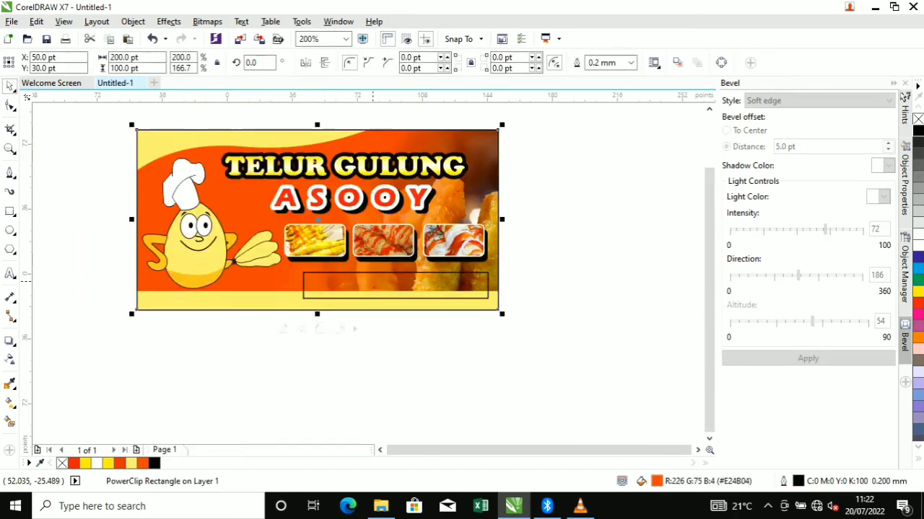
Move the unfilled rectangle up between the food photos and the yellow strip, and fill it black
{"action": "scroll", "coordinate": [373, 282], "scroll_direction": "up", "scroll_amount": 1}
{"action": "left_click_drag", "start_coordinate": [365, 287], "coordinate": [373, 272]}
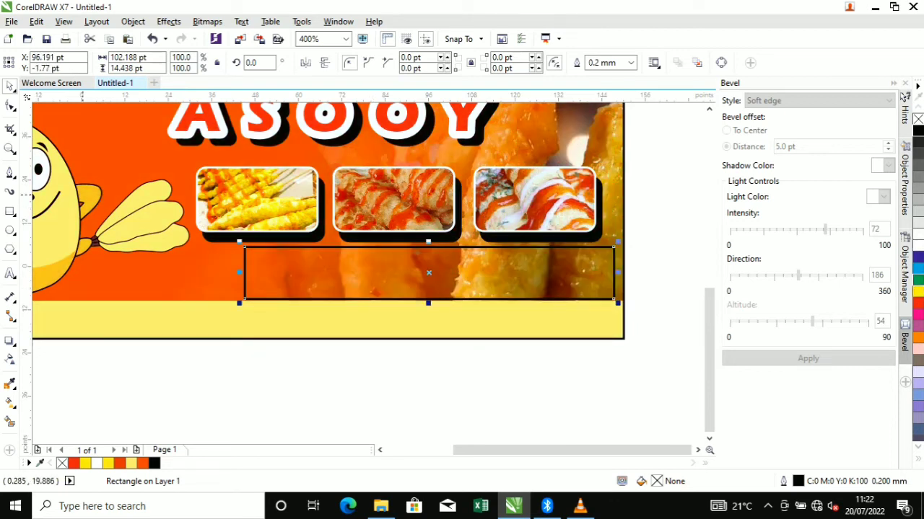
{"action": "left_click", "coordinate": [918, 279]}
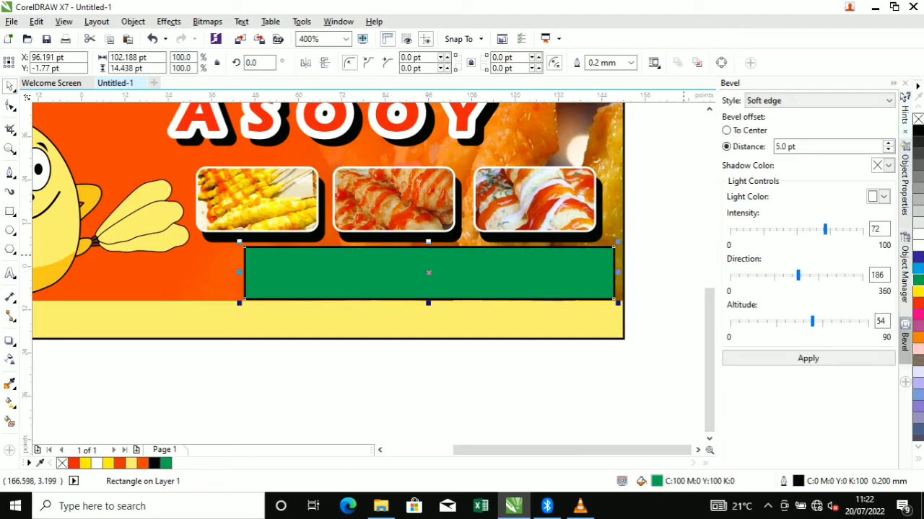
{"action": "left_click", "coordinate": [918, 130]}
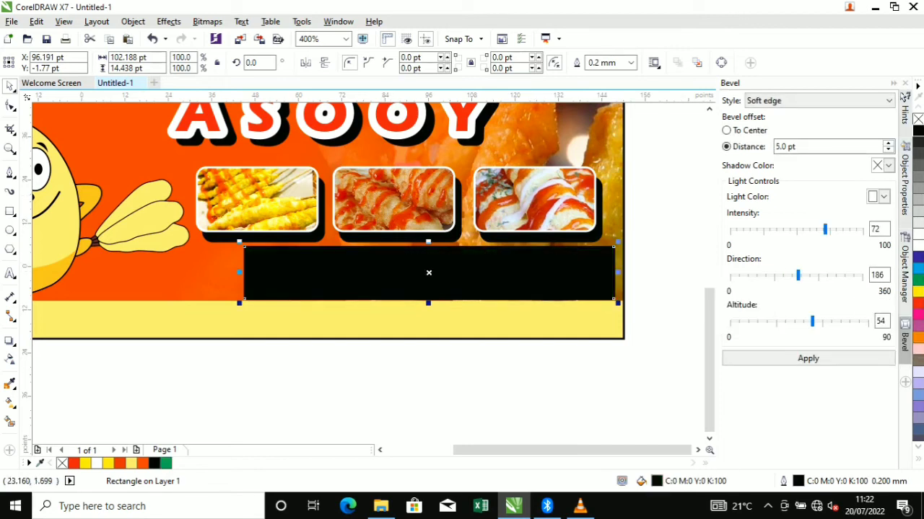
Round the black rectangle's corners to 7.219 pt so its ends are fully semicircular
{"action": "left_click", "coordinate": [10, 106]}
{"action": "left_click_drag", "start_coordinate": [245, 247], "coordinate": [279, 241]}
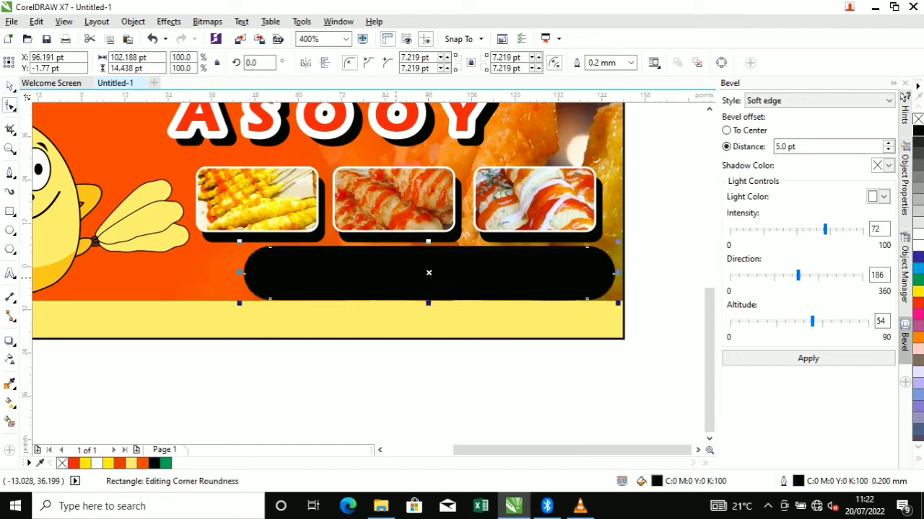
{"action": "scroll", "coordinate": [389, 288], "scroll_direction": "down", "scroll_amount": 1}
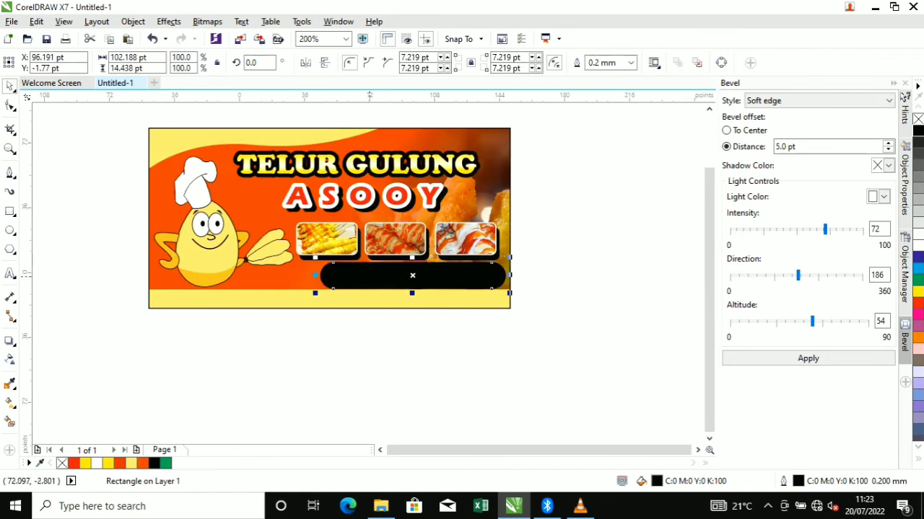
Scale the black rounded bar to 90% and move it slightly up, to about X 90.7 pt, Y -0.4 pt
{"action": "scroll", "coordinate": [369, 276], "scroll_direction": "up", "scroll_amount": 1}
{"action": "left_click_drag", "start_coordinate": [647, 245], "coordinate": [611, 248]}
{"action": "left_click_drag", "start_coordinate": [497, 282], "coordinate": [498, 277]}
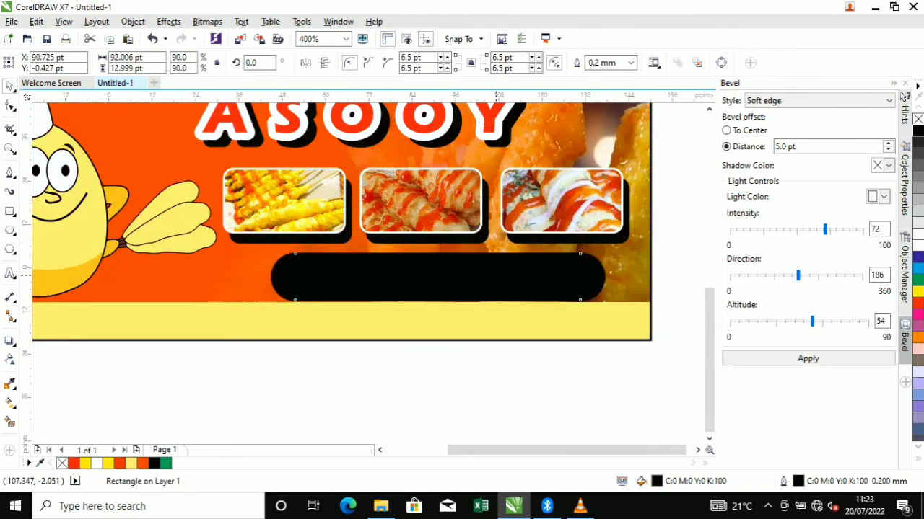
Select both title lines and the three framed photos together and move them up slightly, to about Y 37.7 pt
{"action": "scroll", "coordinate": [498, 274], "scroll_direction": "down", "scroll_amount": 1}
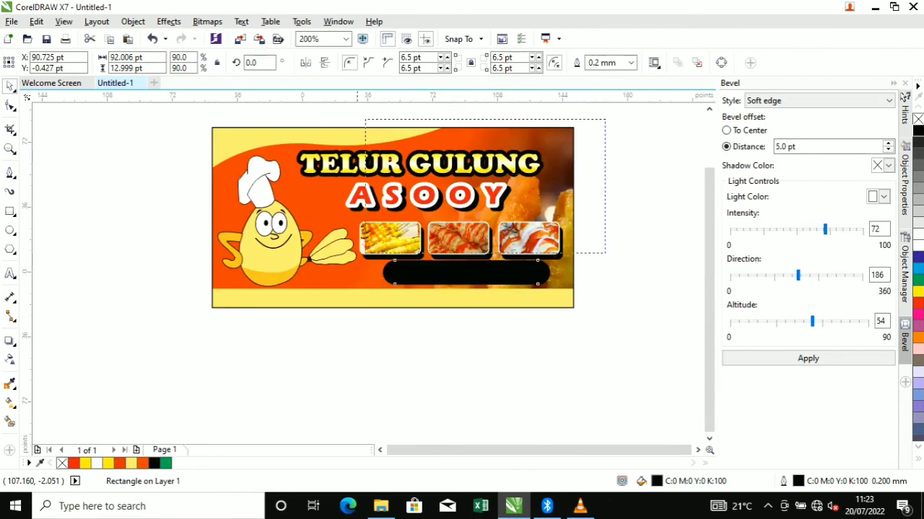
{"action": "left_click_drag", "start_coordinate": [365, 253], "coordinate": [285, 268]}
{"action": "scroll", "coordinate": [415, 172], "scroll_direction": "up", "scroll_amount": 1}
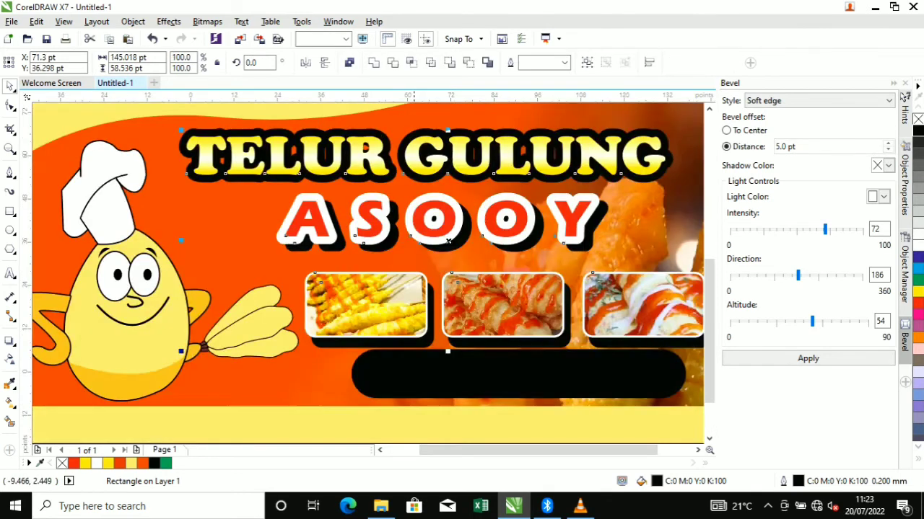
{"action": "left_click_drag", "start_coordinate": [414, 169], "coordinate": [414, 156]}
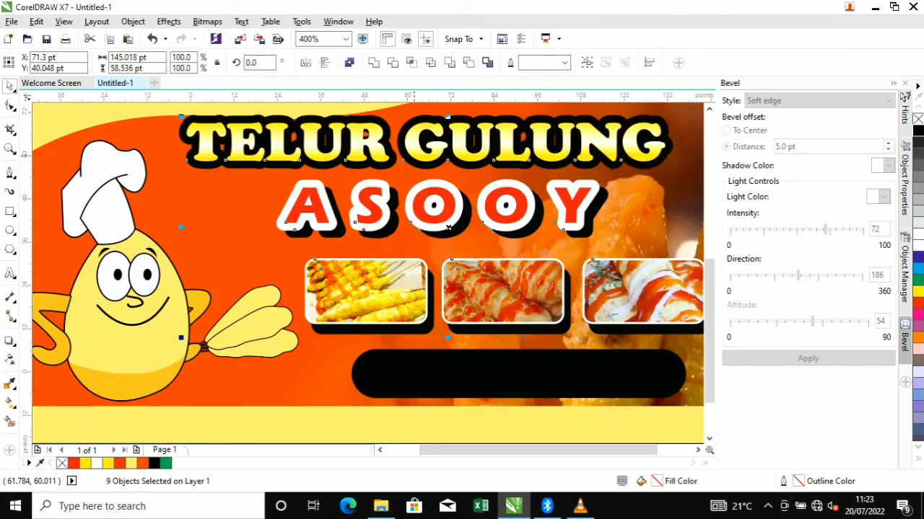
{"action": "scroll", "coordinate": [449, 229], "scroll_direction": "down", "scroll_amount": 1}
{"action": "scroll", "coordinate": [414, 156], "scroll_direction": "up", "scroll_amount": 2}
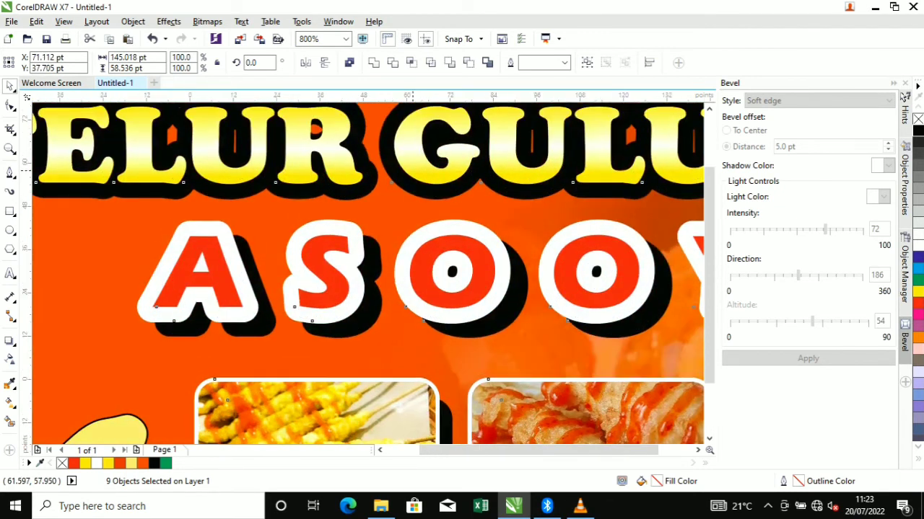
{"action": "scroll", "coordinate": [413, 168], "scroll_direction": "down", "scroll_amount": 1}
Add the artistic text "TERIMA PESANAN" over the black rounded bar
{"action": "left_click", "coordinate": [452, 390]}
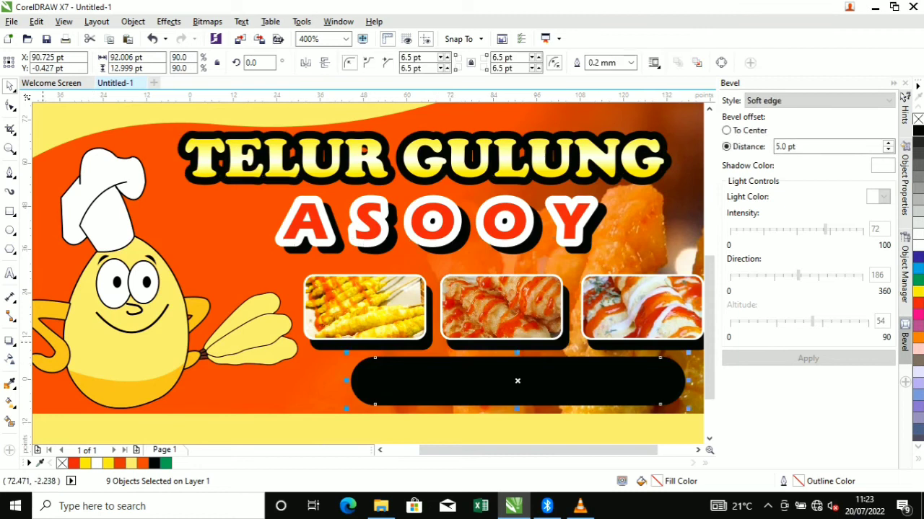
{"action": "left_click", "coordinate": [9, 273]}
{"action": "left_click", "coordinate": [266, 387]}
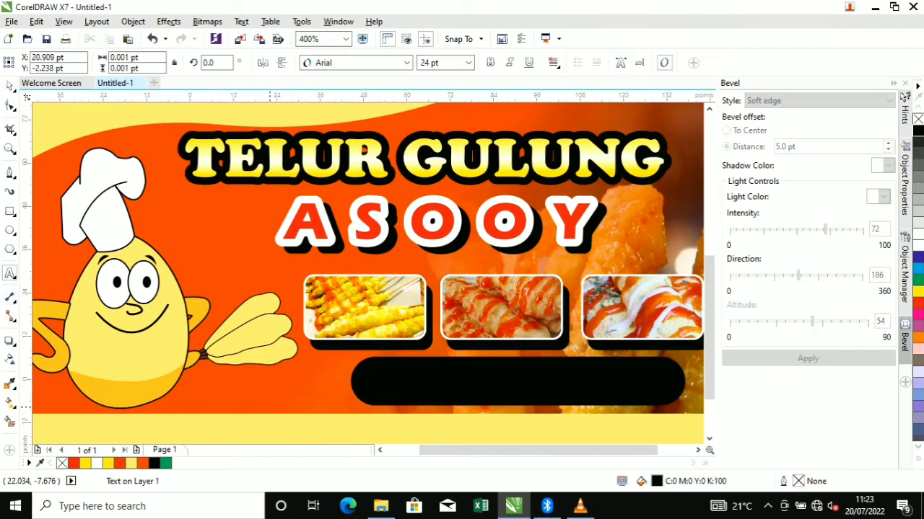
{"action": "type", "text": "TERIM"}
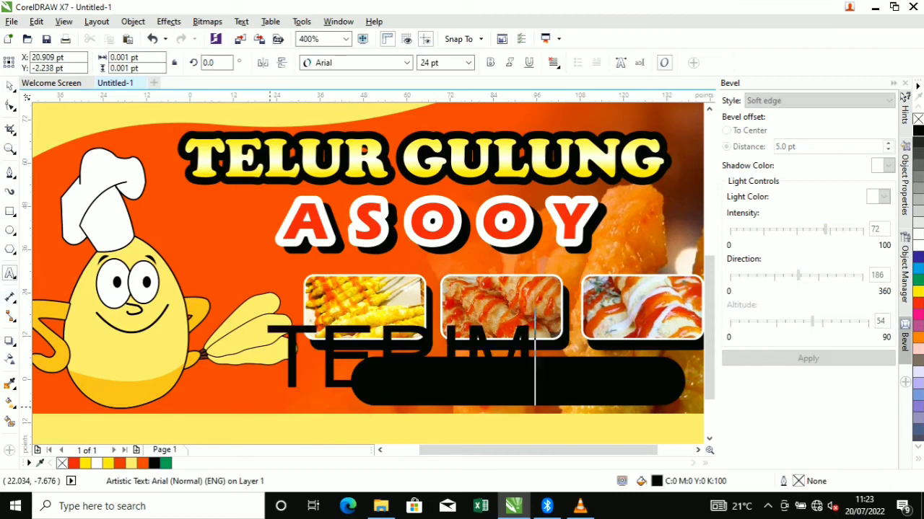
{"action": "type", "text": "A PESANA"}
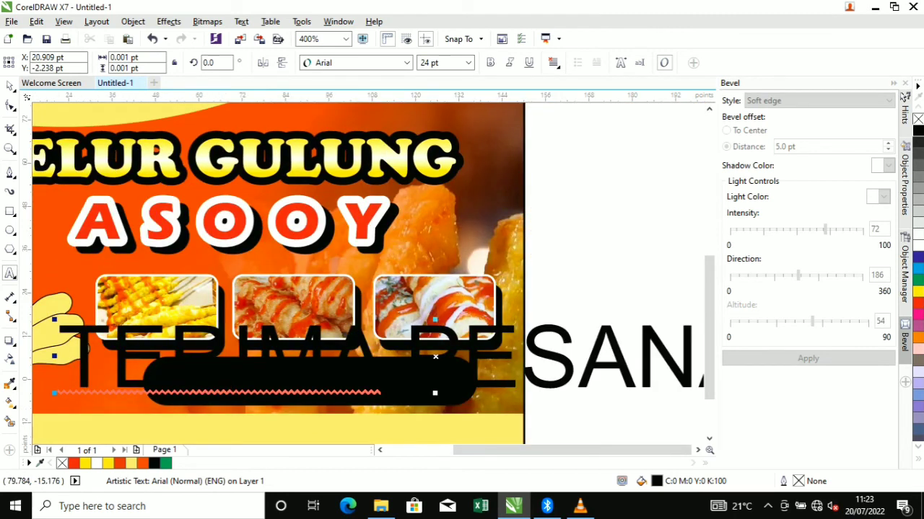
{"action": "left_click", "coordinate": [10, 86]}
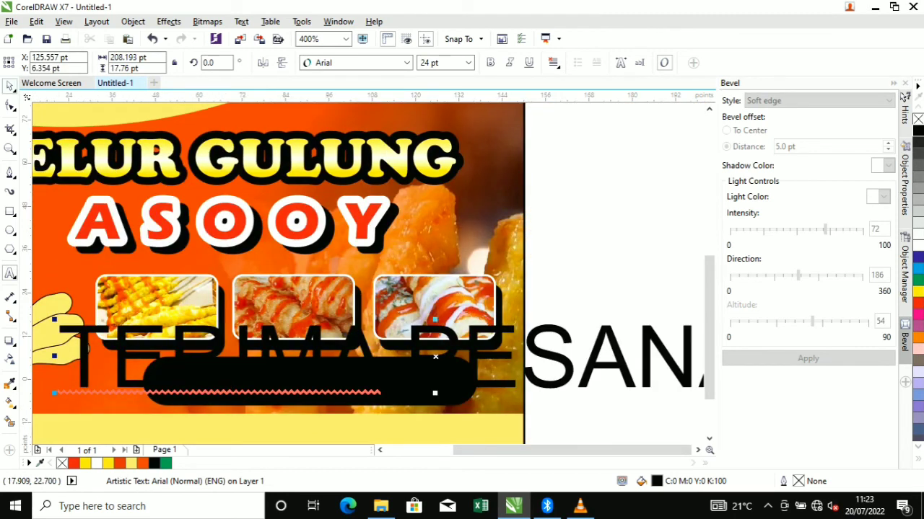
Scale the "TERIMA PESANAN" text to about 8.5 pt, fill it white and move it onto the black bar
{"action": "scroll", "coordinate": [463, 285], "scroll_direction": "down", "scroll_amount": 1}
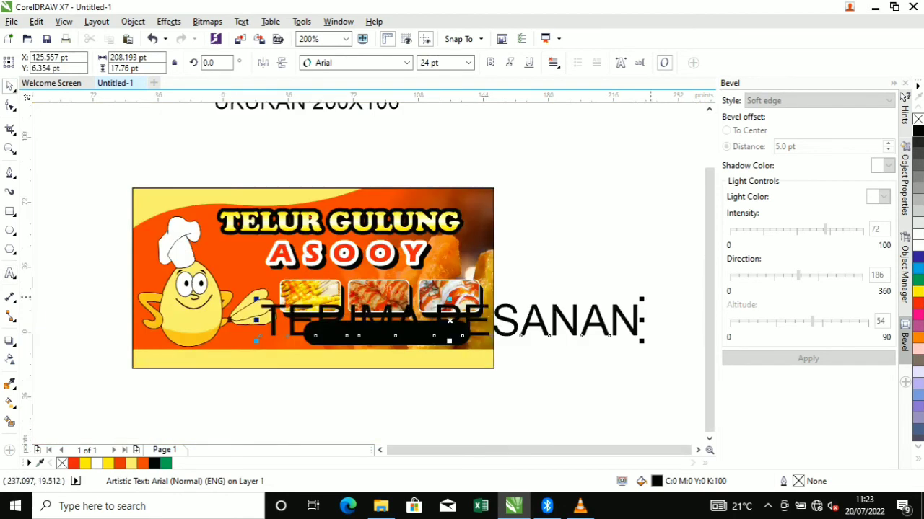
{"action": "left_click_drag", "start_coordinate": [642, 299], "coordinate": [399, 322]}
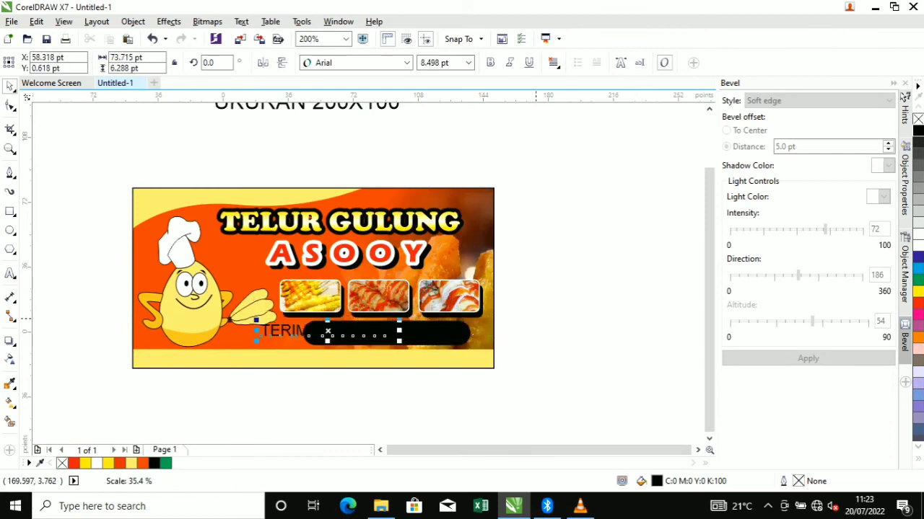
{"action": "left_click", "coordinate": [918, 245]}
{"action": "scroll", "coordinate": [354, 334], "scroll_direction": "up", "scroll_amount": 1}
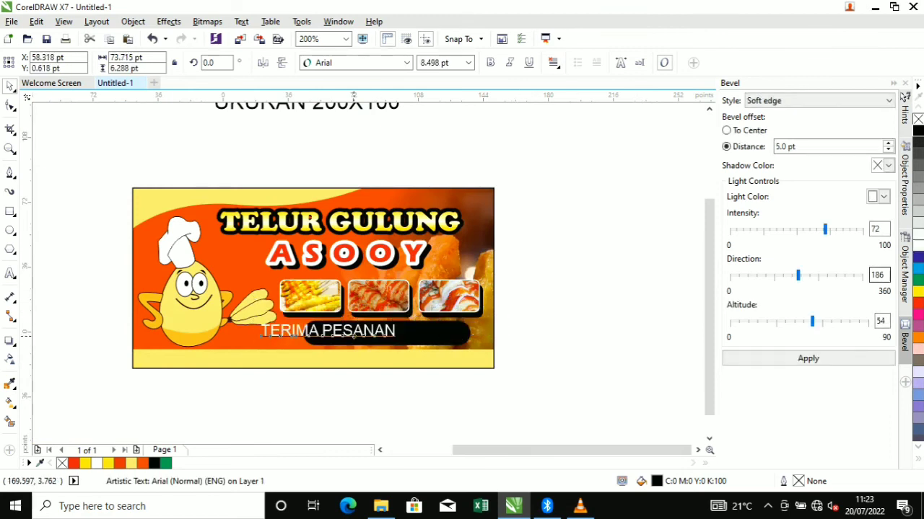
{"action": "left_click_drag", "start_coordinate": [350, 333], "coordinate": [468, 336]}
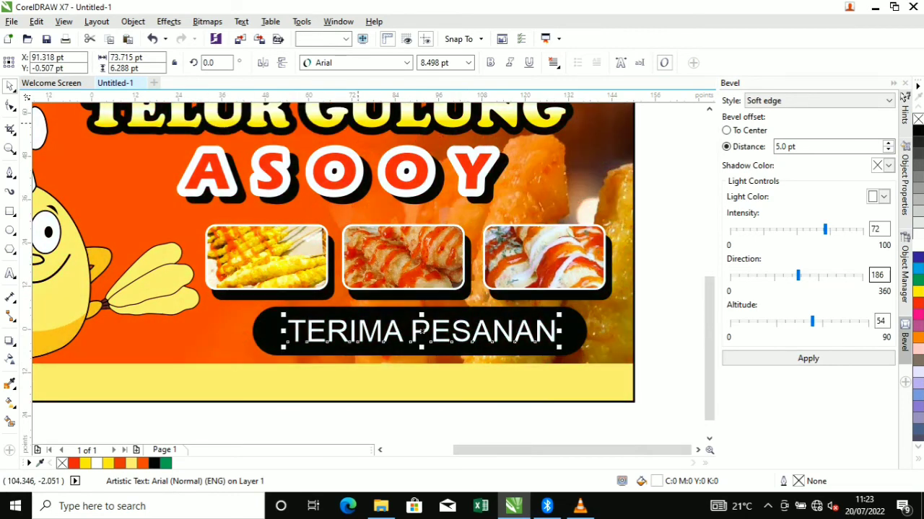
Set the "TERIMA PESANAN" text to the Eras Bold ITC (Normal) font and deselect it
{"action": "left_click", "coordinate": [406, 63]}
{"action": "mouse_move", "coordinate": [505, 113]}
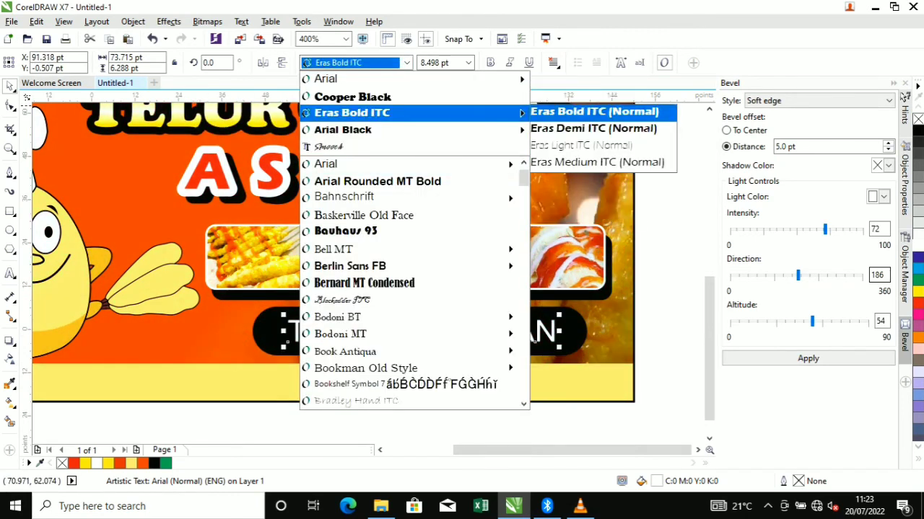
{"action": "left_click", "coordinate": [594, 111]}
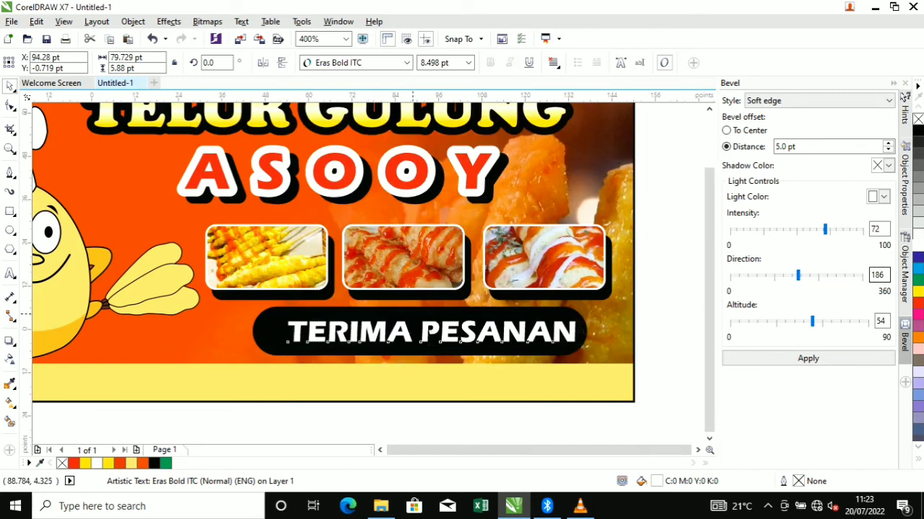
{"action": "scroll", "coordinate": [413, 314], "scroll_direction": "down", "scroll_amount": 1}
{"action": "key", "text": "Escape"}
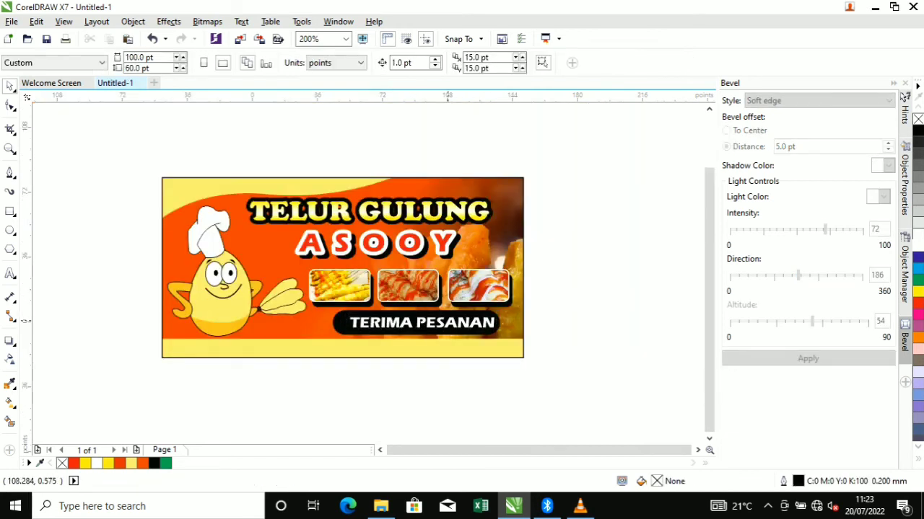
Add the street address as a line of 24 pt Arial text at the lower yellow strip
{"action": "left_click", "coordinate": [10, 273]}
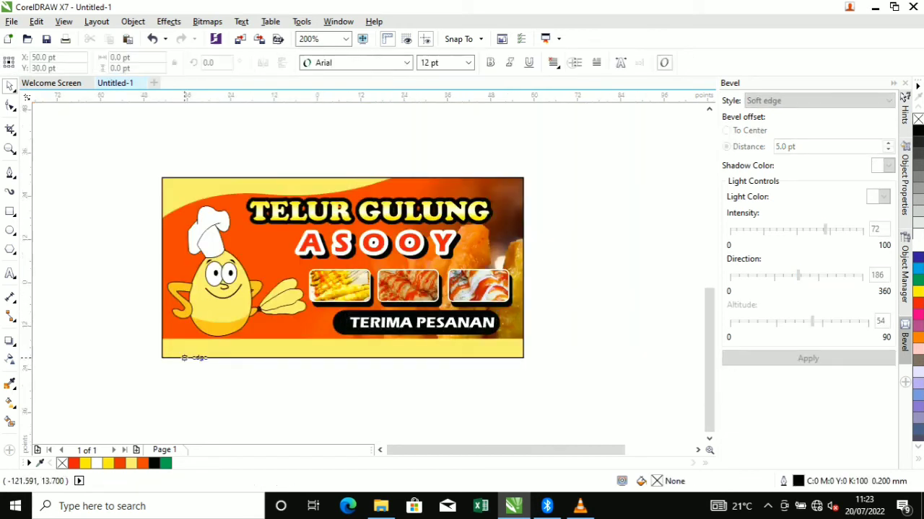
{"action": "scroll", "coordinate": [188, 354], "scroll_direction": "up", "scroll_amount": 2}
{"action": "left_click", "coordinate": [202, 337]}
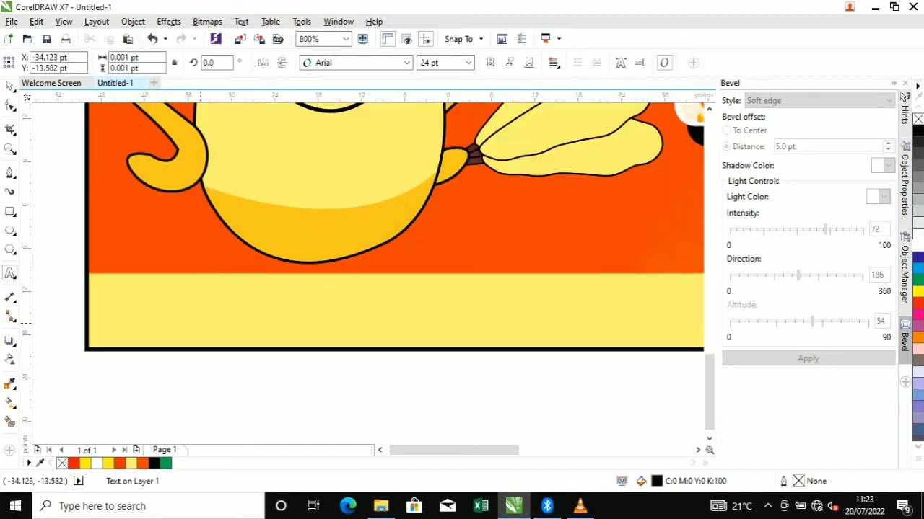
{"action": "type", "text": "jL"}
{"action": "key", "text": "BackSpace"}
{"action": "key", "text": "BackSpace"}
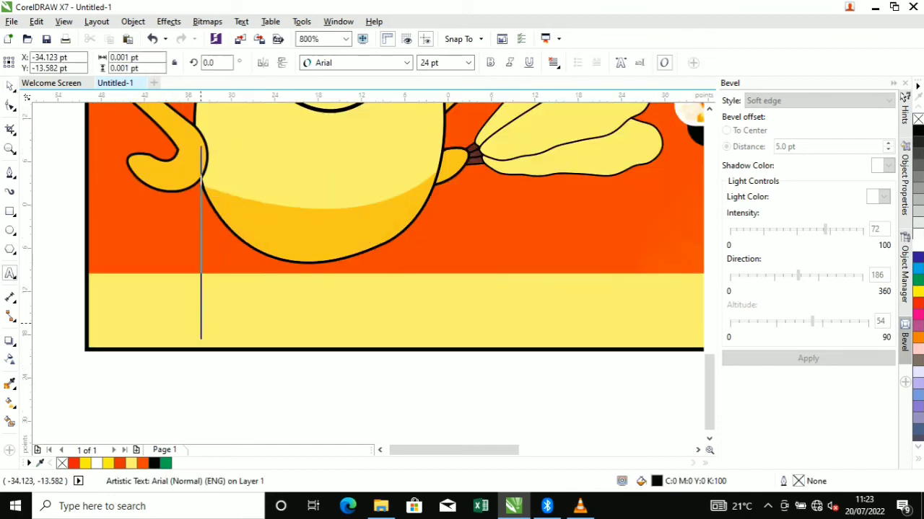
{"action": "type", "text": "j"}
{"action": "key", "text": "BackSpace"}
{"action": "type", "text": "J"}
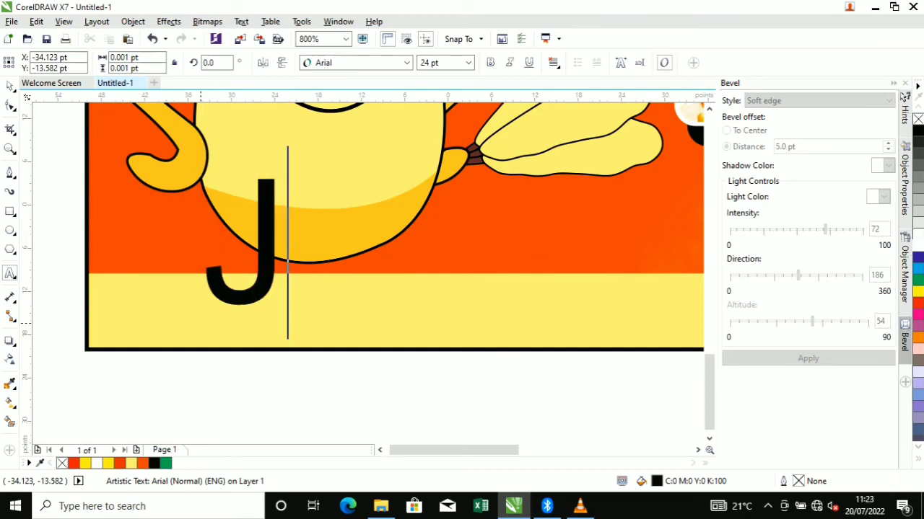
{"action": "type", "text": "I."}
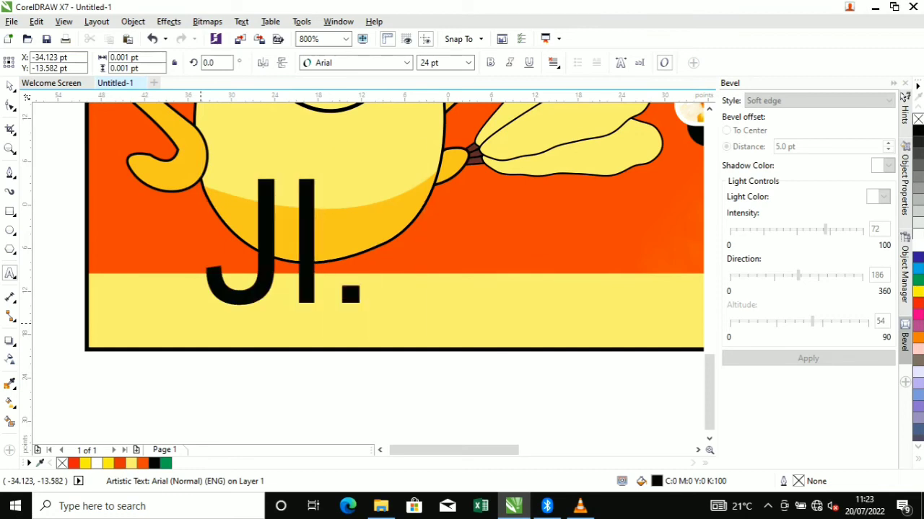
{"action": "type", "text": " Raya Gar"}
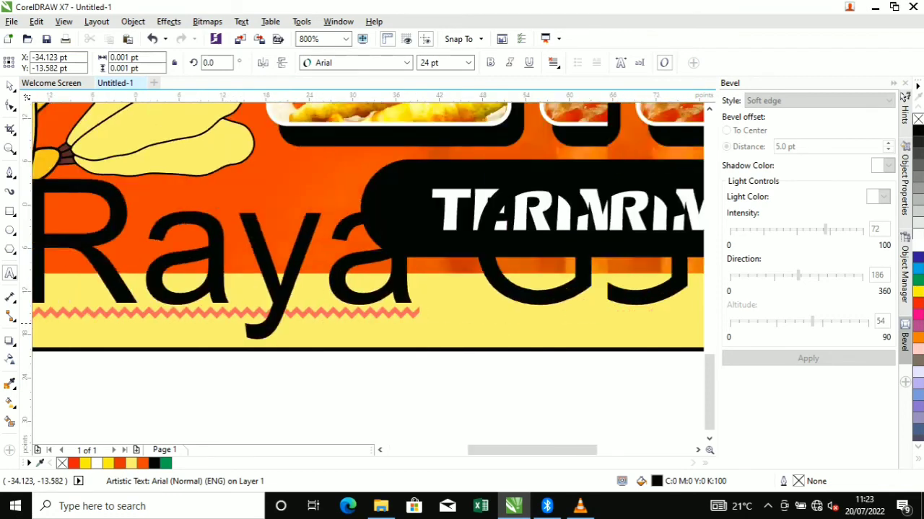
{"action": "type", "text": "ut Ta"}
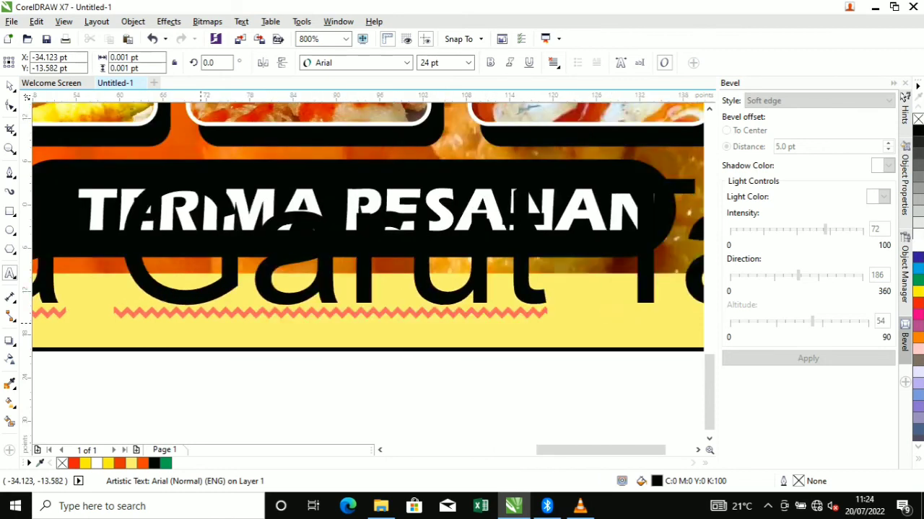
{"action": "type", "text": "ssik"}
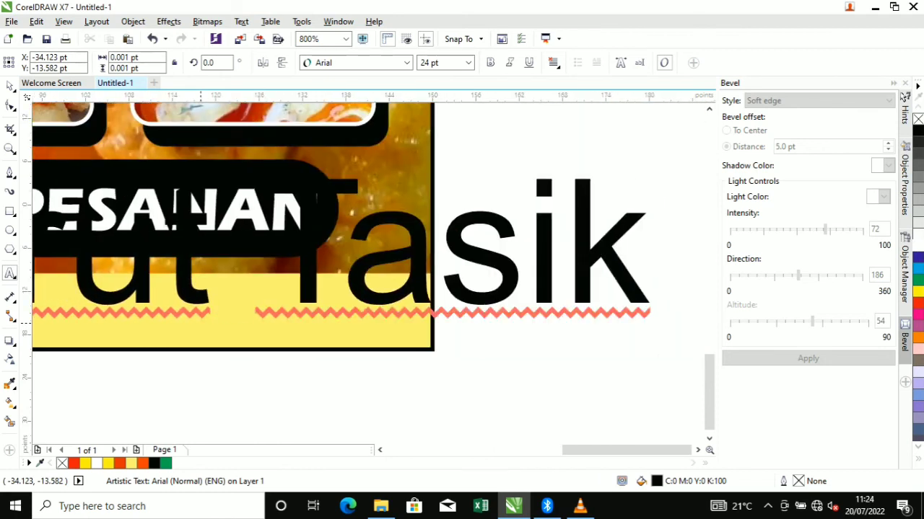
{"action": "left_click", "coordinate": [10, 106]}
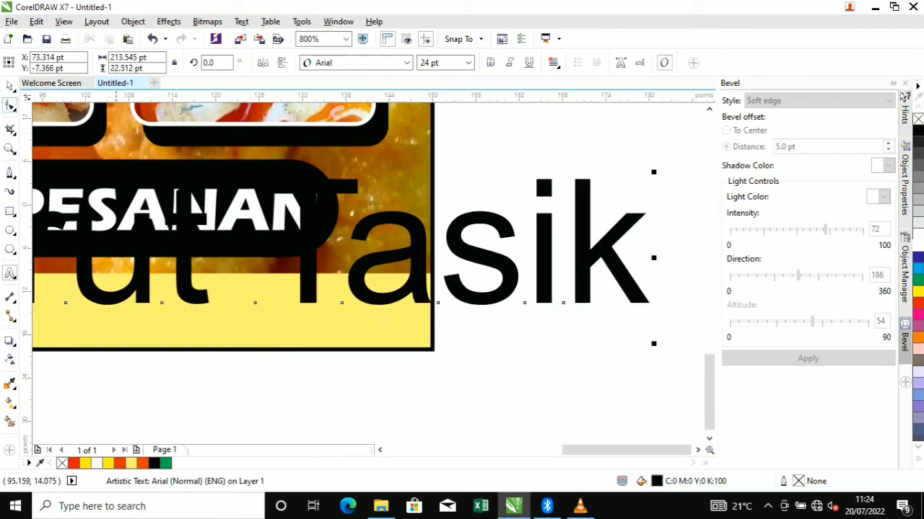
Scale the address text down to about 8.87 pt and move it into the yellow strip, at about Y -15 pt
{"action": "left_click_drag", "start_coordinate": [654, 172], "coordinate": [730, 217]}
{"action": "scroll", "coordinate": [563, 226], "scroll_direction": "down", "scroll_amount": 1}
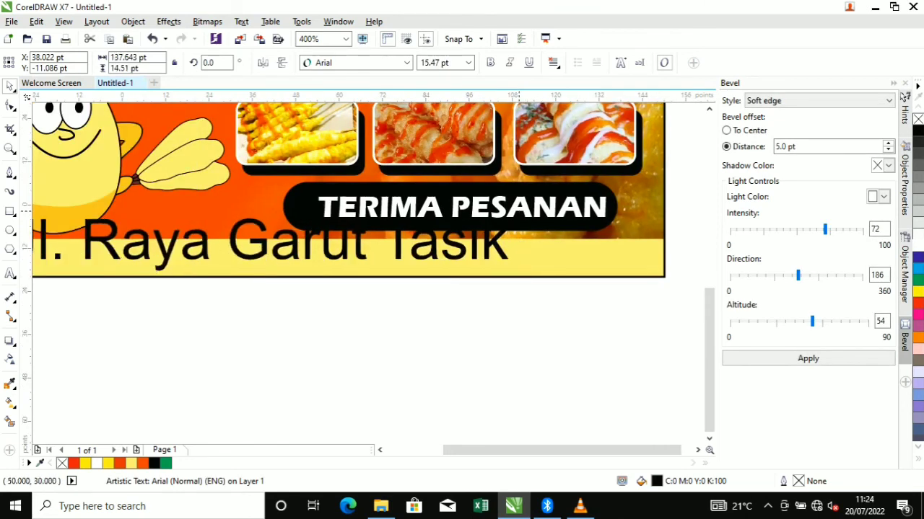
{"action": "left_click_drag", "start_coordinate": [521, 211], "coordinate": [501, 230]}
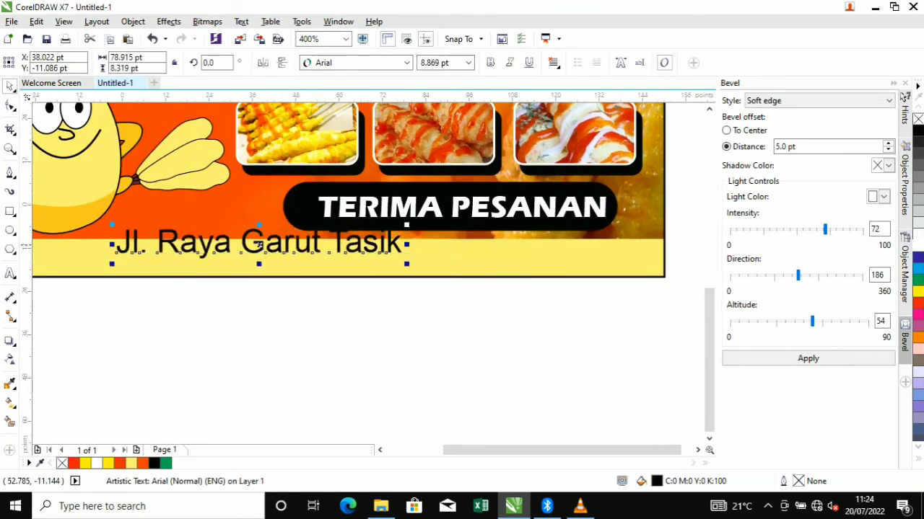
{"action": "left_click_drag", "start_coordinate": [317, 247], "coordinate": [317, 258]}
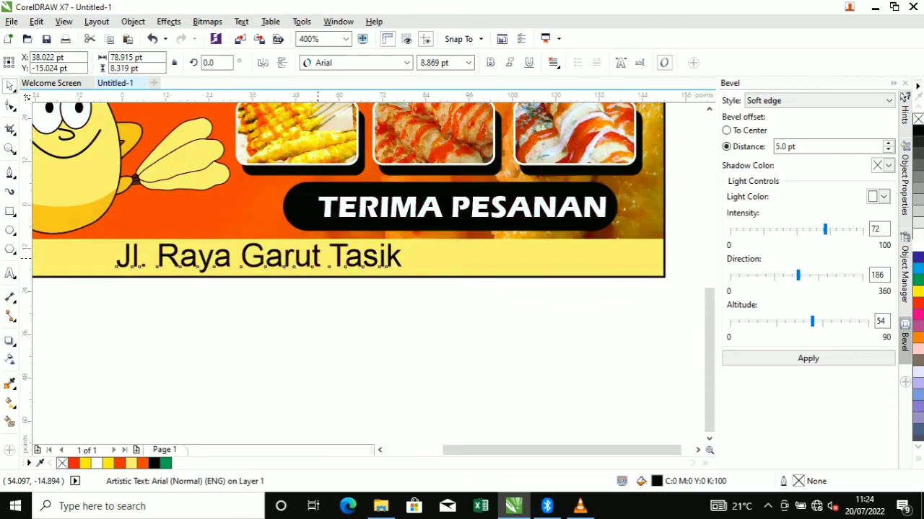
Insert a hyphen with spaces before the last word of the address text
{"action": "left_click", "coordinate": [10, 273]}
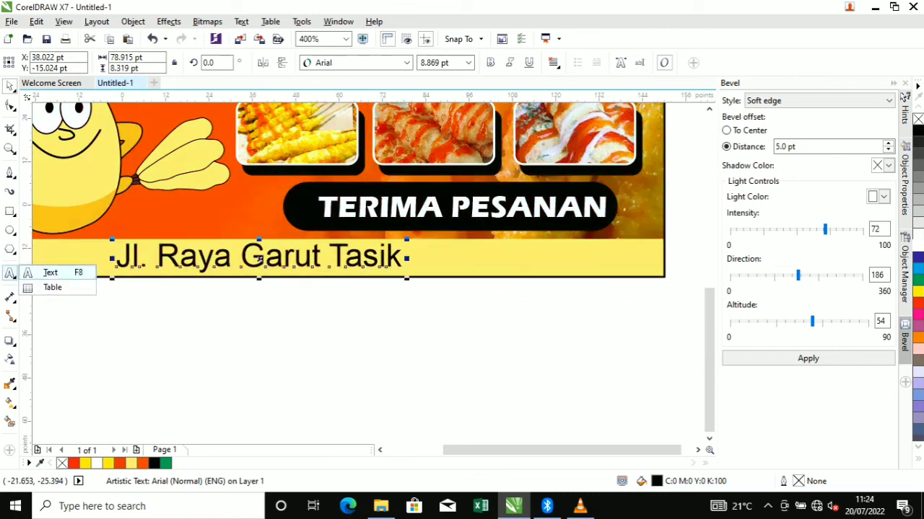
{"action": "left_click", "coordinate": [50, 273]}
{"action": "left_click", "coordinate": [329, 257]}
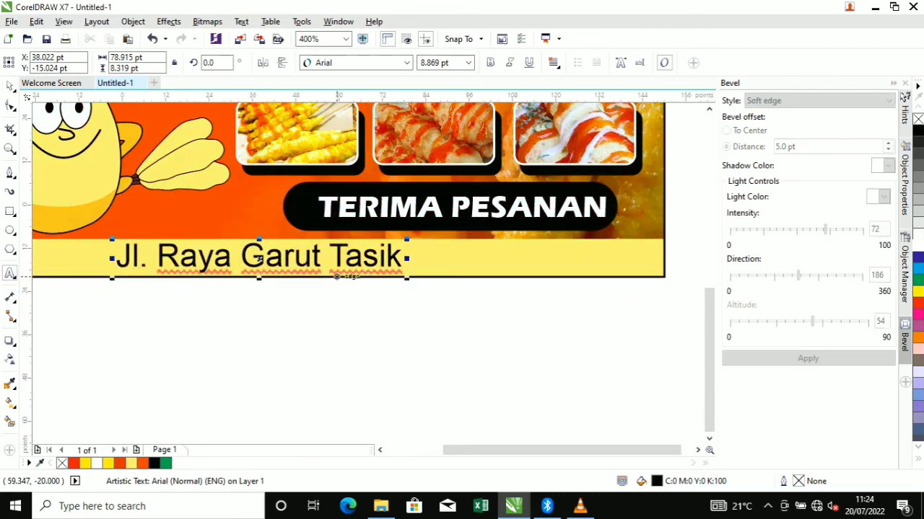
{"action": "type", "text": "-"}
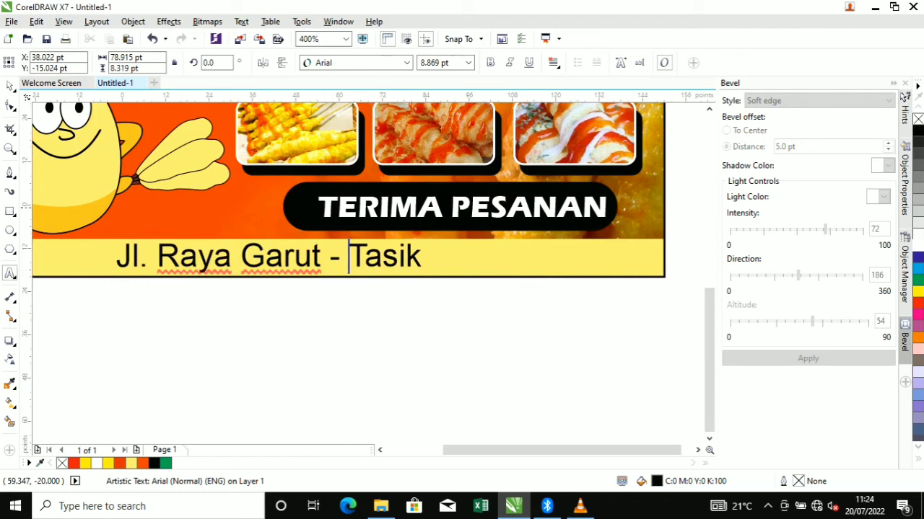
{"action": "left_click", "coordinate": [10, 86]}
Set the address text to Eras Bold ITC and stretch it horizontally to 118%, about 108.8 pt wide
{"action": "left_click", "coordinate": [355, 63]}
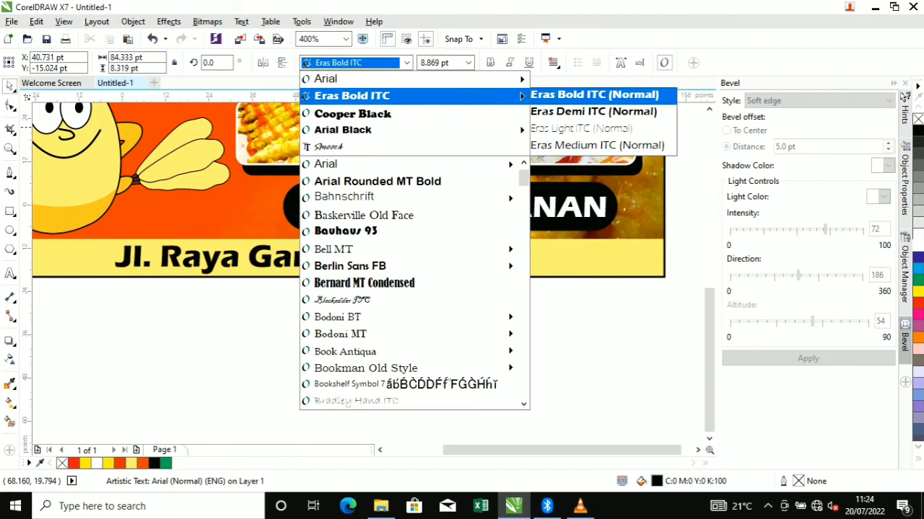
{"action": "left_click", "coordinate": [352, 95]}
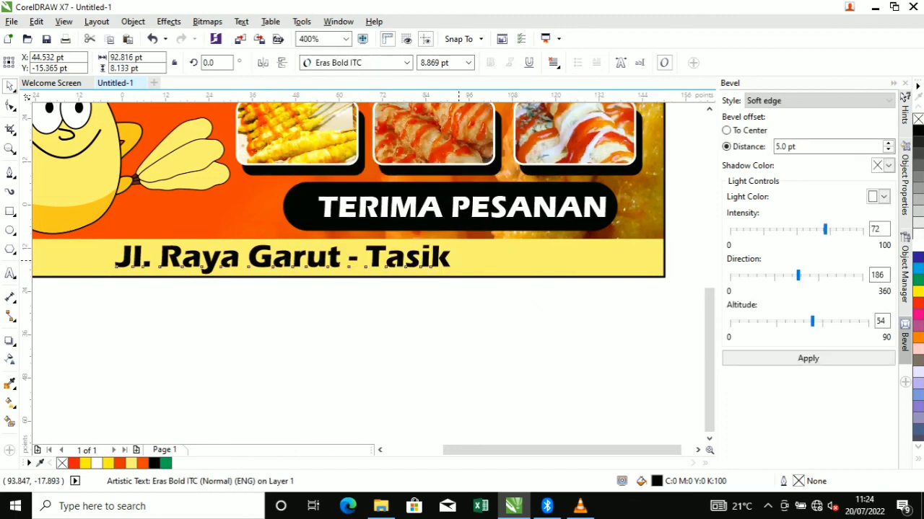
{"action": "left_click_drag", "start_coordinate": [457, 260], "coordinate": [488, 261]}
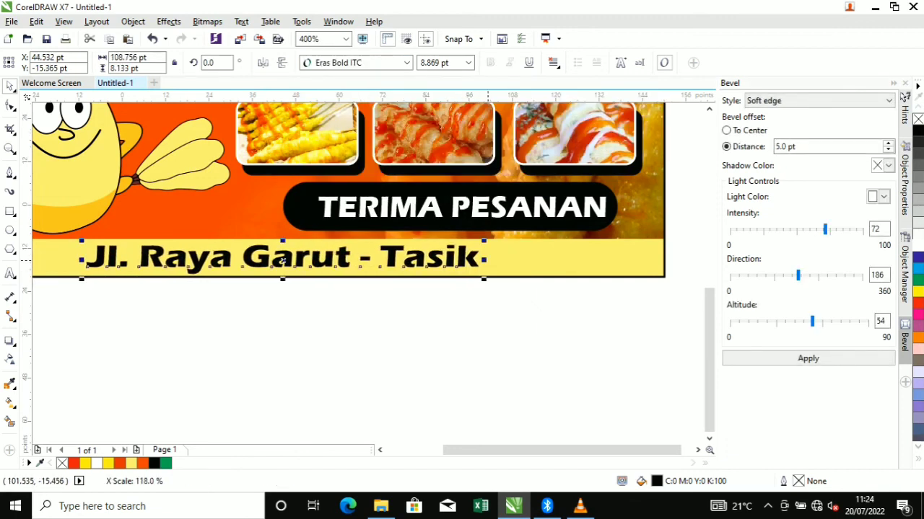
Center the address text horizontally on the banner background and clear the selection
{"action": "left_click", "coordinate": [536, 257], "text": "shift"}
{"action": "key", "text": "c"}
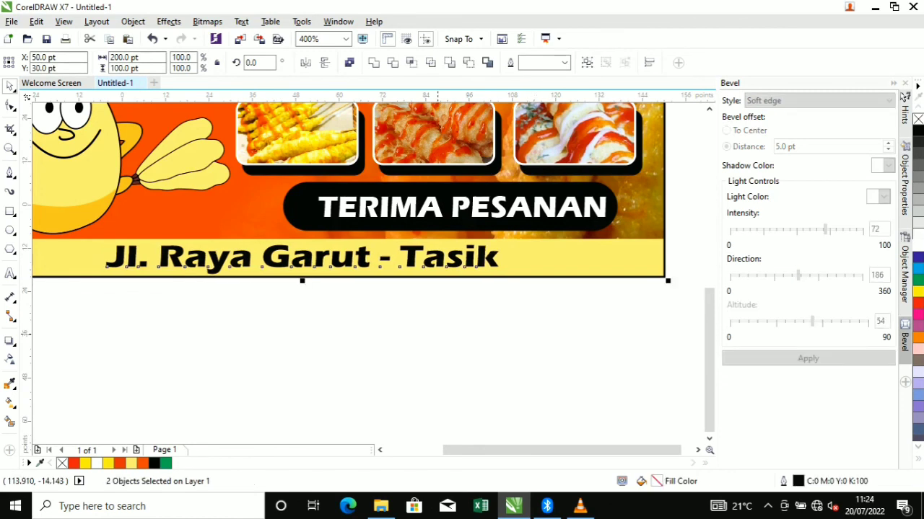
{"action": "key", "text": "Escape"}
Select all objects of the banner, without the heading above it, and group them
{"action": "key", "text": "shift+F4"}
{"action": "scroll", "coordinate": [437, 334], "scroll_direction": "down", "scroll_amount": 1}
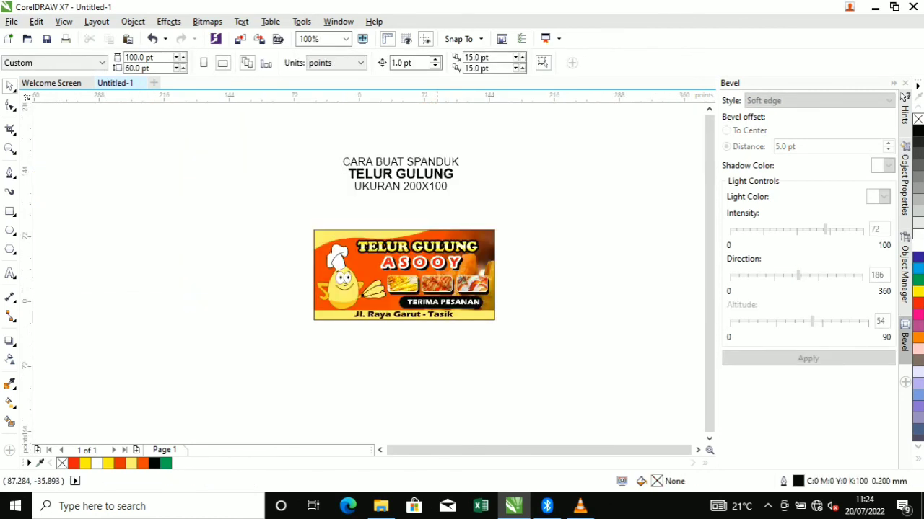
{"action": "left_click_drag", "start_coordinate": [269, 217], "coordinate": [547, 371]}
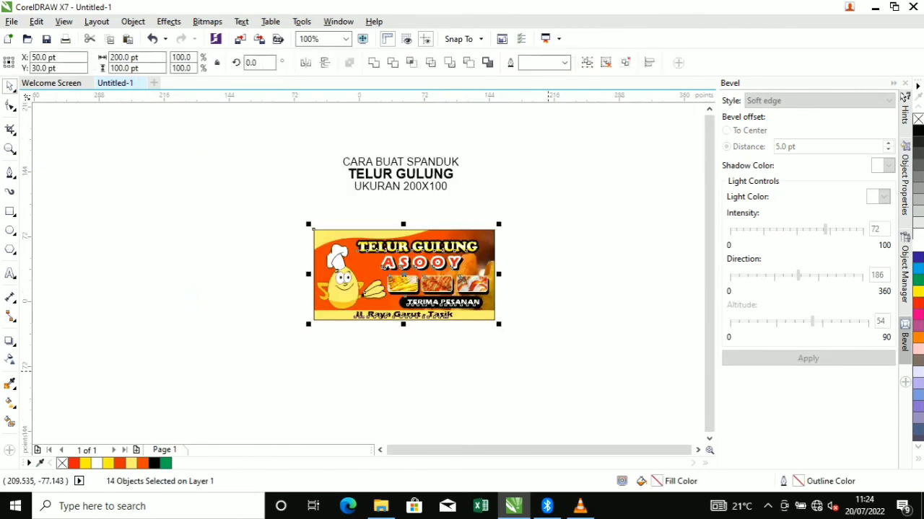
{"action": "key", "text": "ctrl+g"}
{"action": "scroll", "coordinate": [439, 334], "scroll_direction": "up", "scroll_amount": 2}
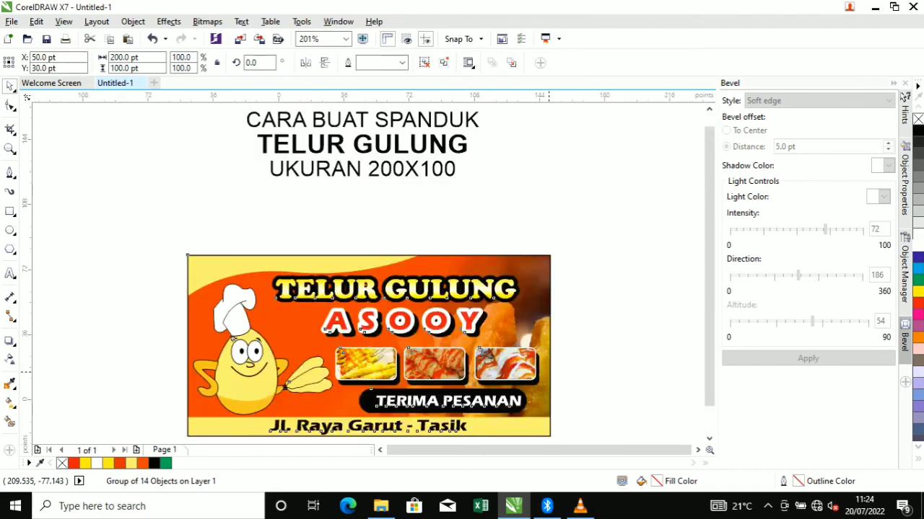